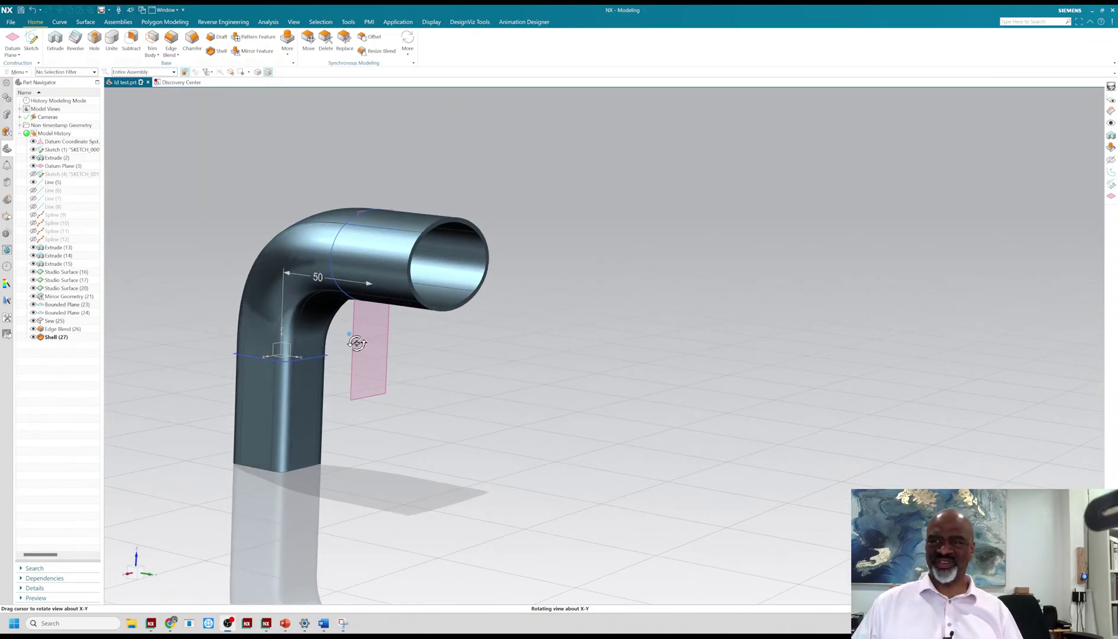
Create a new blank AEC model part in inches named dd
{"action": "middle_click_drag", "start_coordinate": [357, 343], "coordinate": [221, 220]}
{"action": "scroll", "coordinate": [221, 296], "scroll_direction": "up", "scroll_amount": 2}
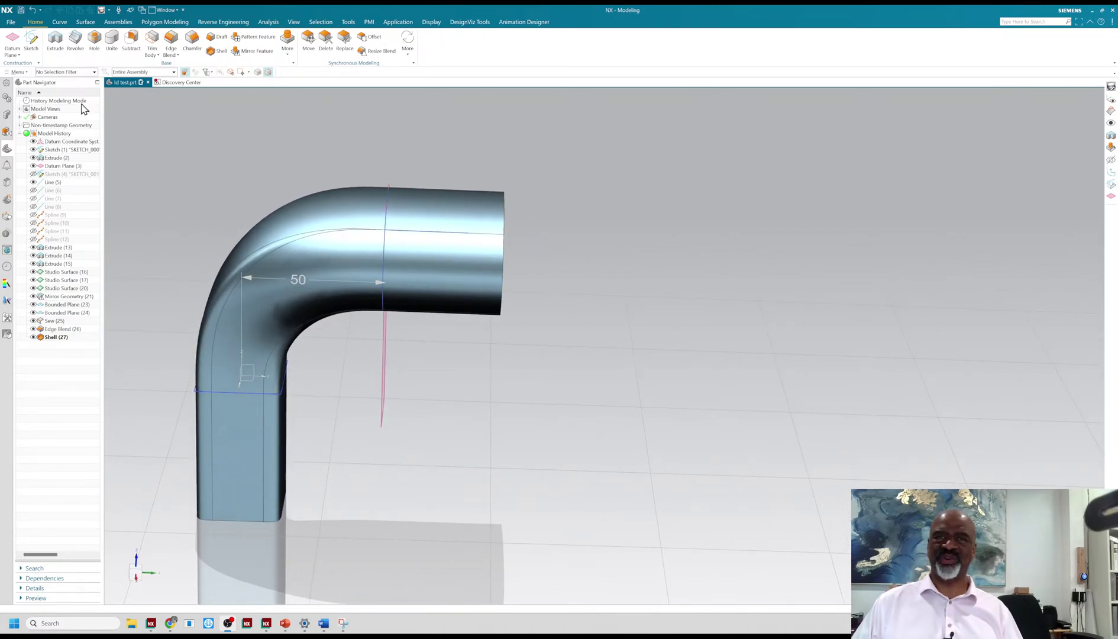
{"action": "left_click", "coordinate": [15, 27]}
{"action": "left_click", "coordinate": [20, 35]}
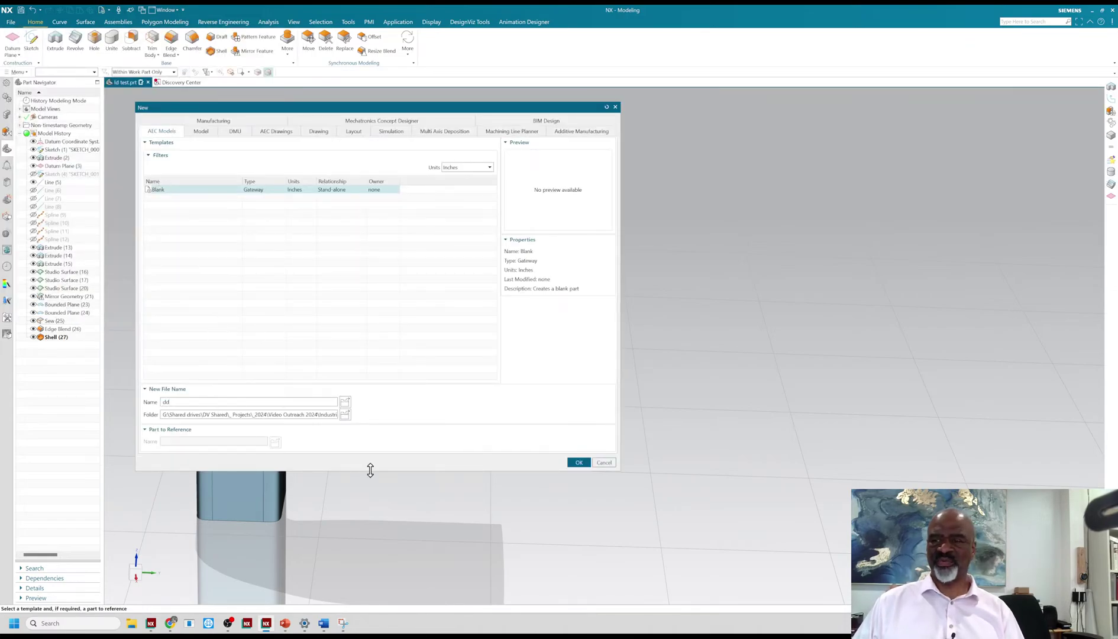
{"action": "left_click", "coordinate": [578, 462]}
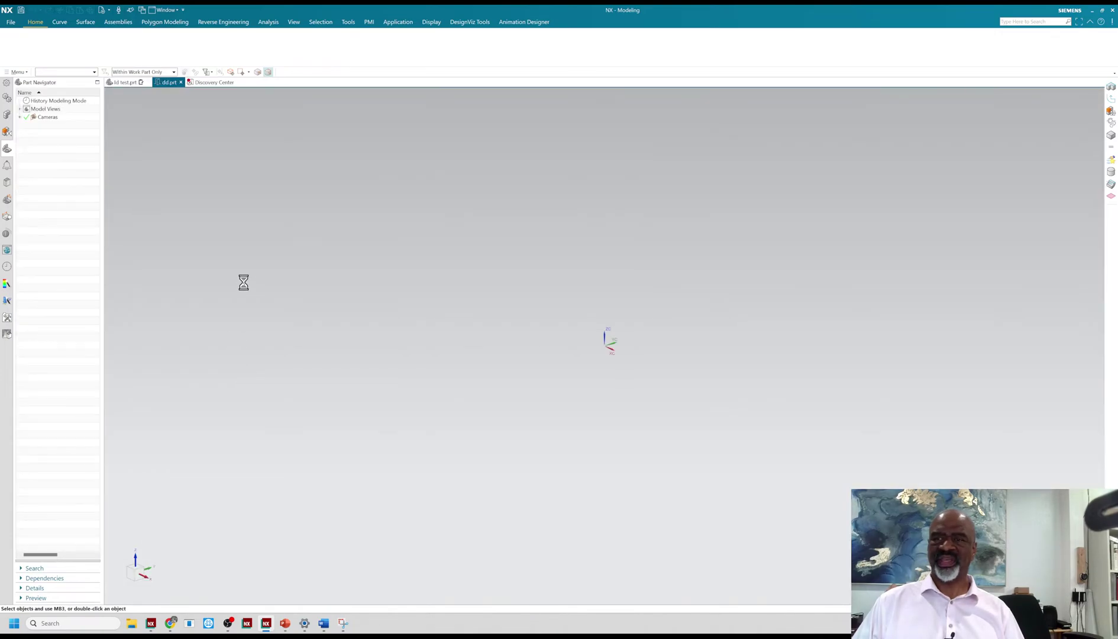
Set the view background of the empty dd part to white
{"action": "right_click", "coordinate": [236, 228]}
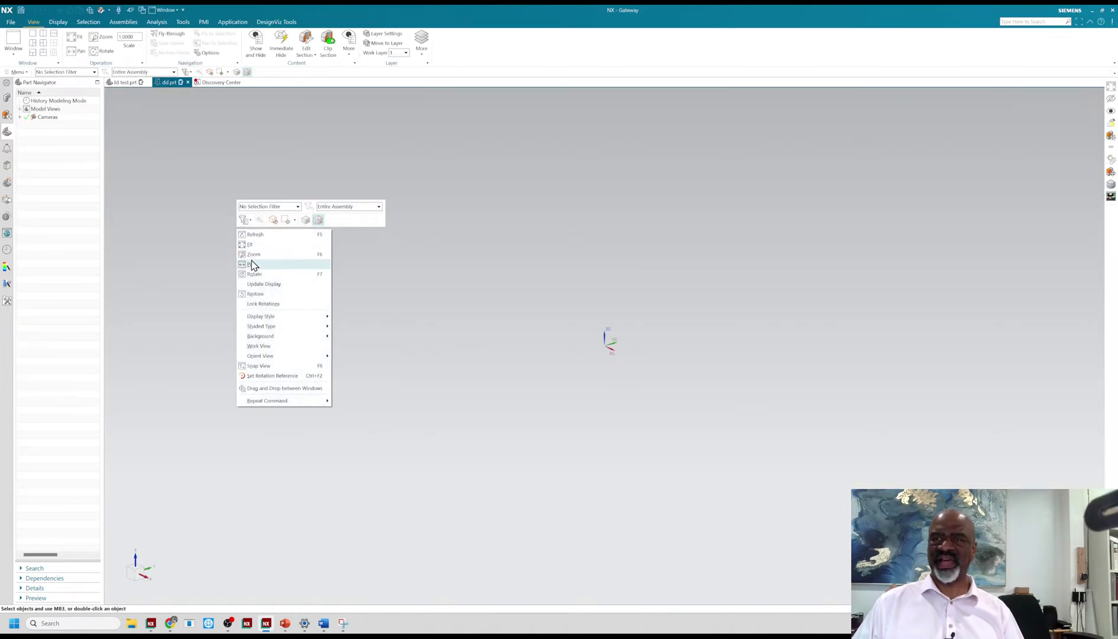
{"action": "mouse_move", "coordinate": [271, 320]}
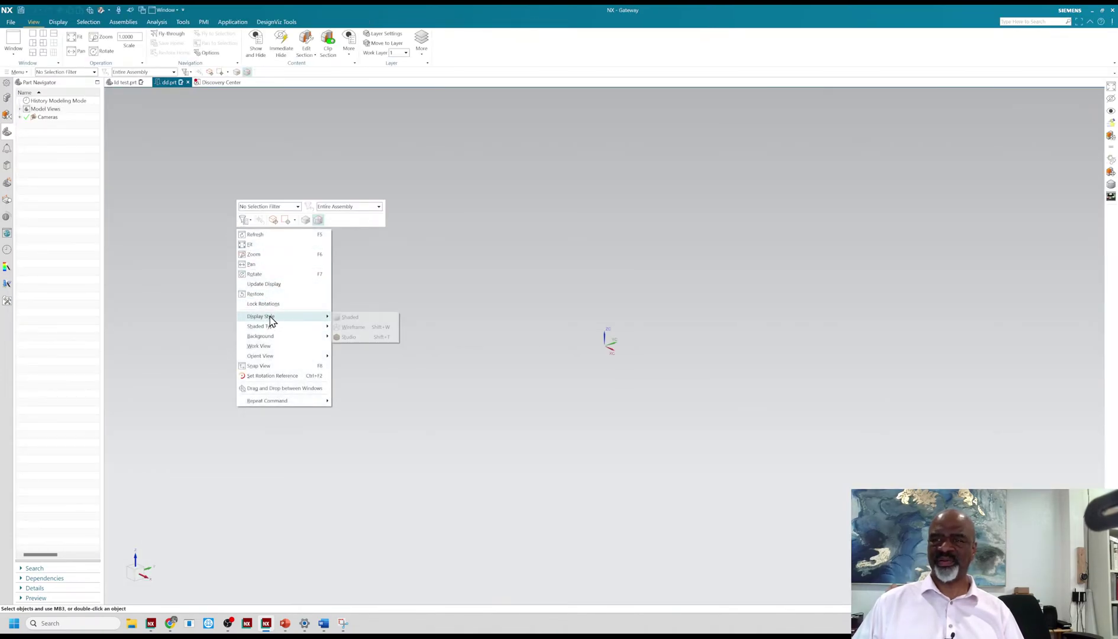
{"action": "left_click", "coordinate": [341, 326]}
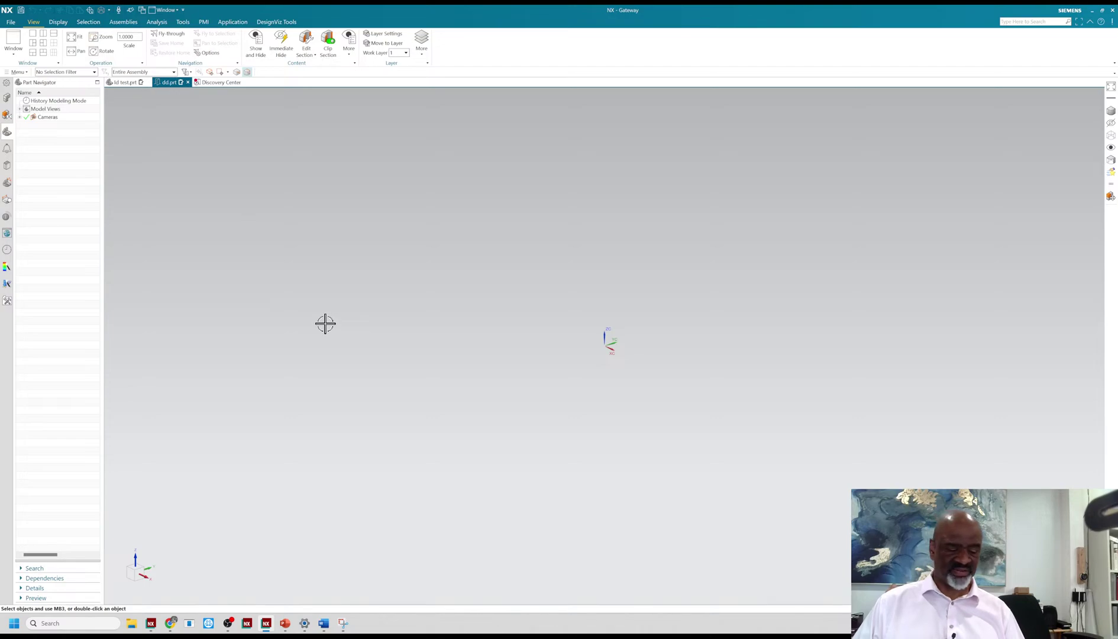
{"action": "right_click", "coordinate": [283, 282]}
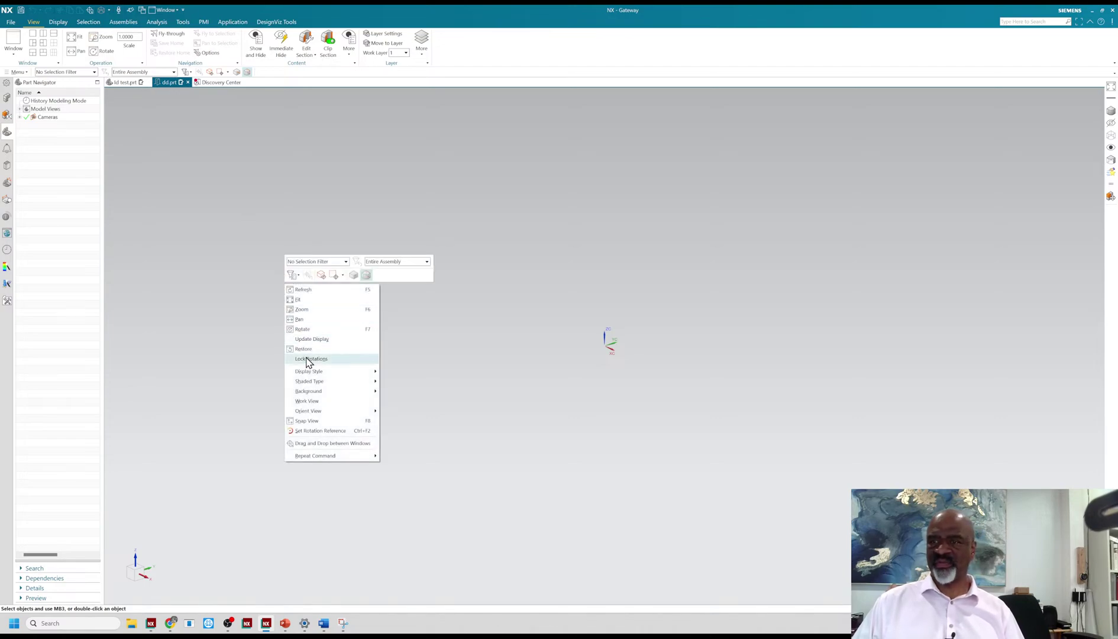
{"action": "mouse_move", "coordinate": [310, 391]}
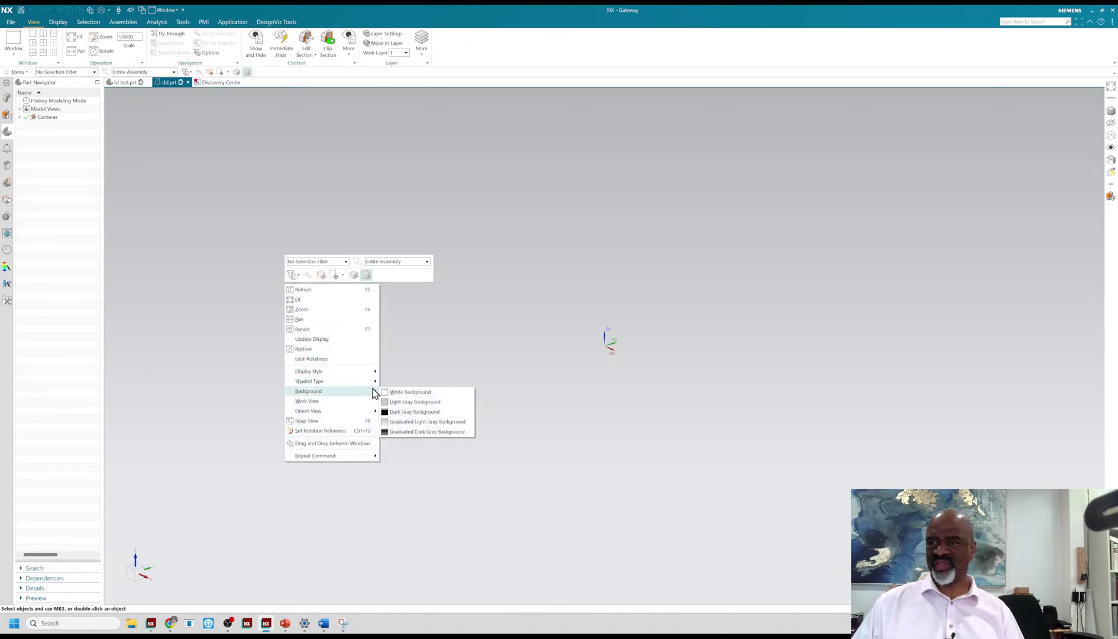
{"action": "left_click", "coordinate": [409, 392]}
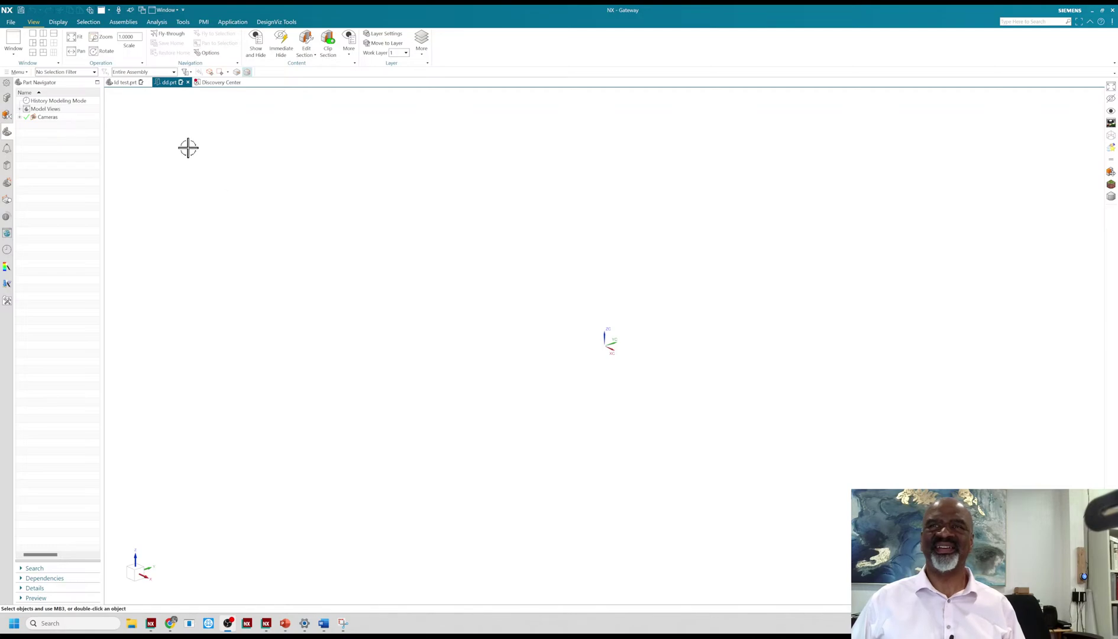
Switch back to the ld test.prt part and examine the square-to-round elbow pipe from several sides
{"action": "left_click", "coordinate": [127, 83]}
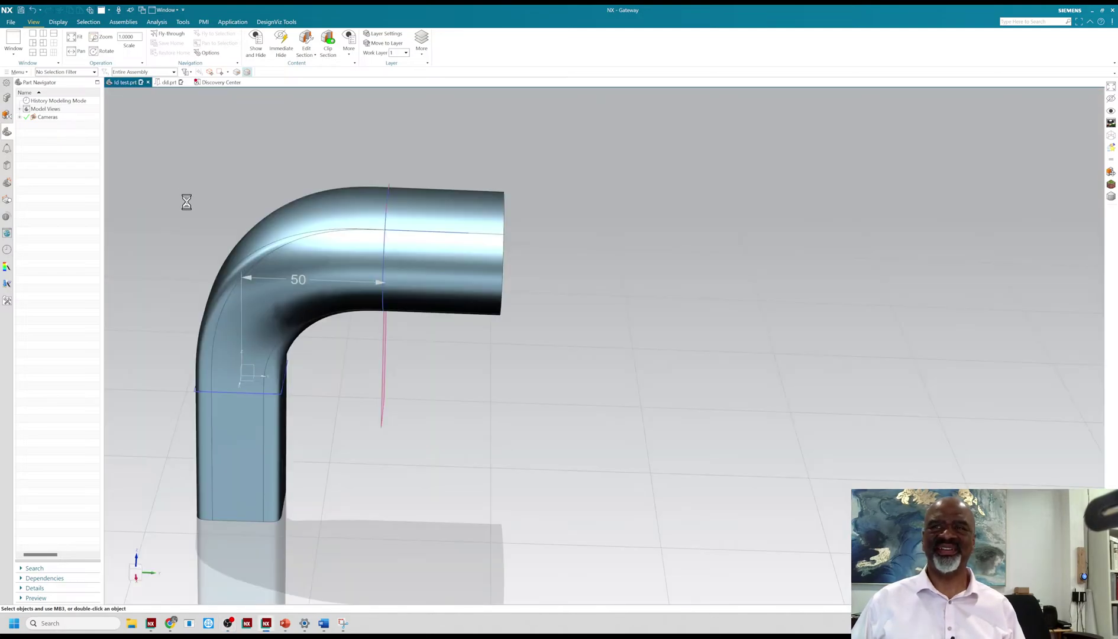
{"action": "middle_click_drag", "start_coordinate": [519, 357], "coordinate": [473, 339]}
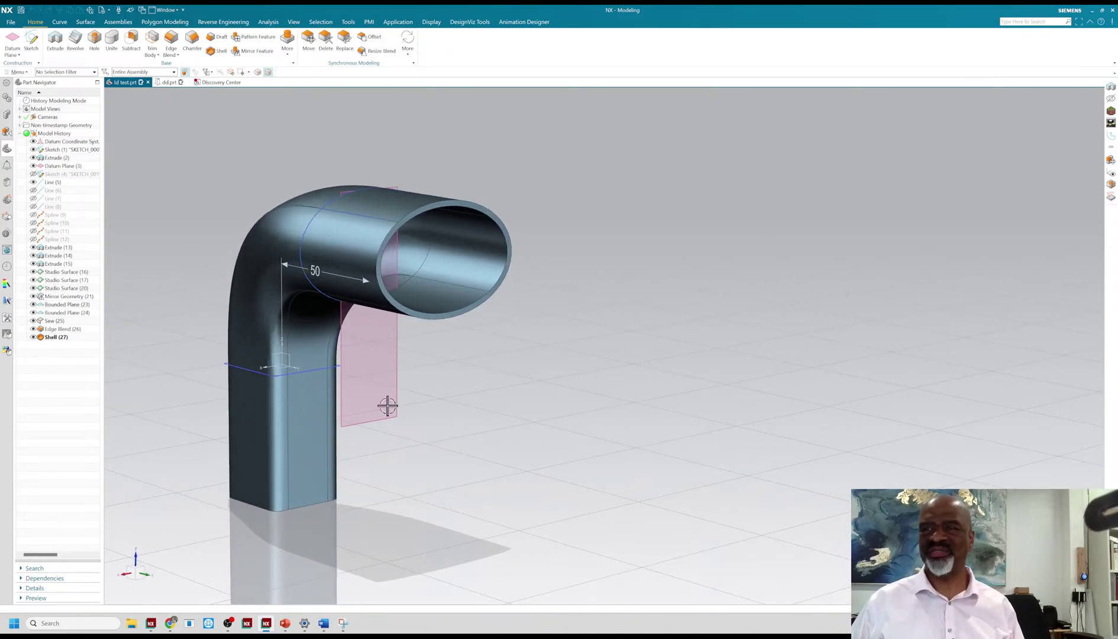
{"action": "middle_click_drag", "start_coordinate": [427, 382], "coordinate": [516, 403], "text": "shift"}
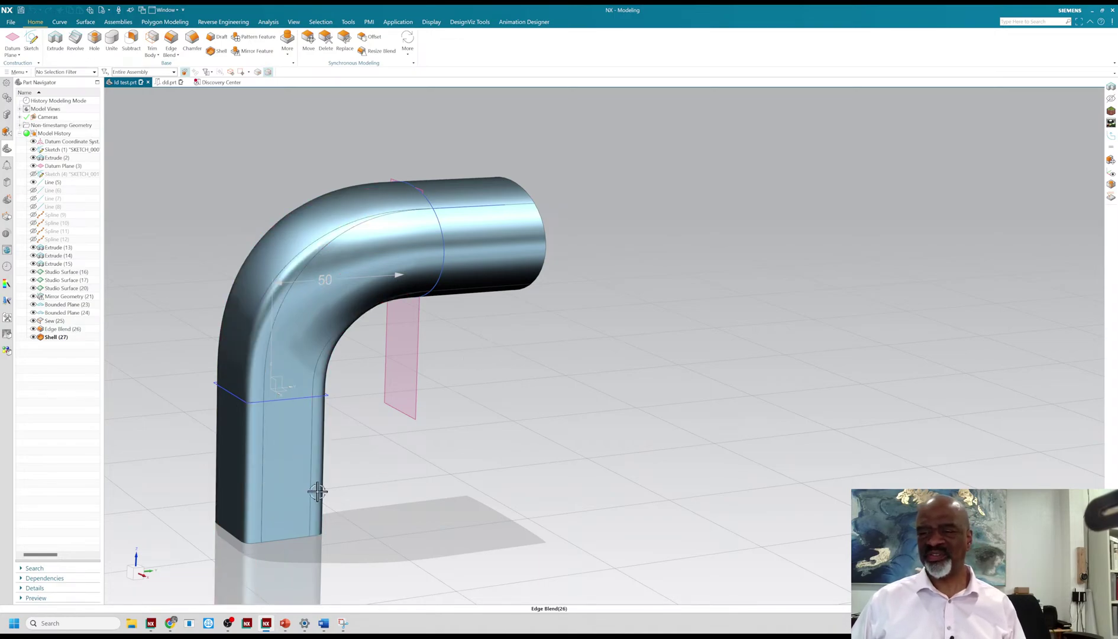
{"action": "mouse_move", "coordinate": [482, 411]}
{"action": "middle_mouse_down"}
{"action": "mouse_move", "coordinate": [450, 399]}
{"action": "mouse_move", "coordinate": [502, 420]}
{"action": "middle_mouse_up"}
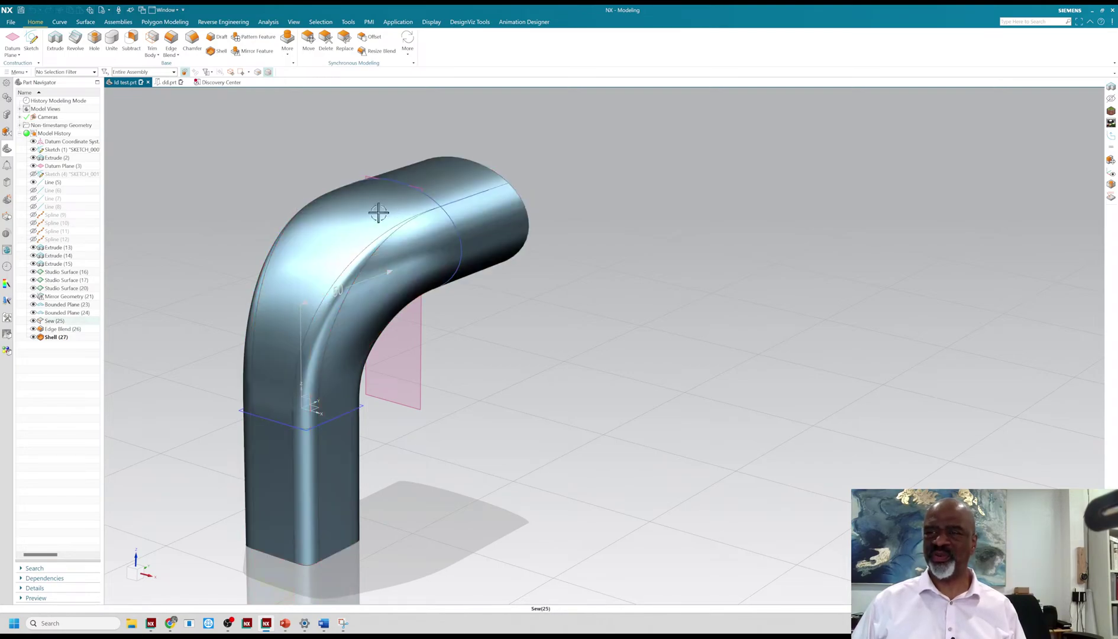
{"action": "middle_click_drag", "start_coordinate": [532, 341], "coordinate": [514, 311]}
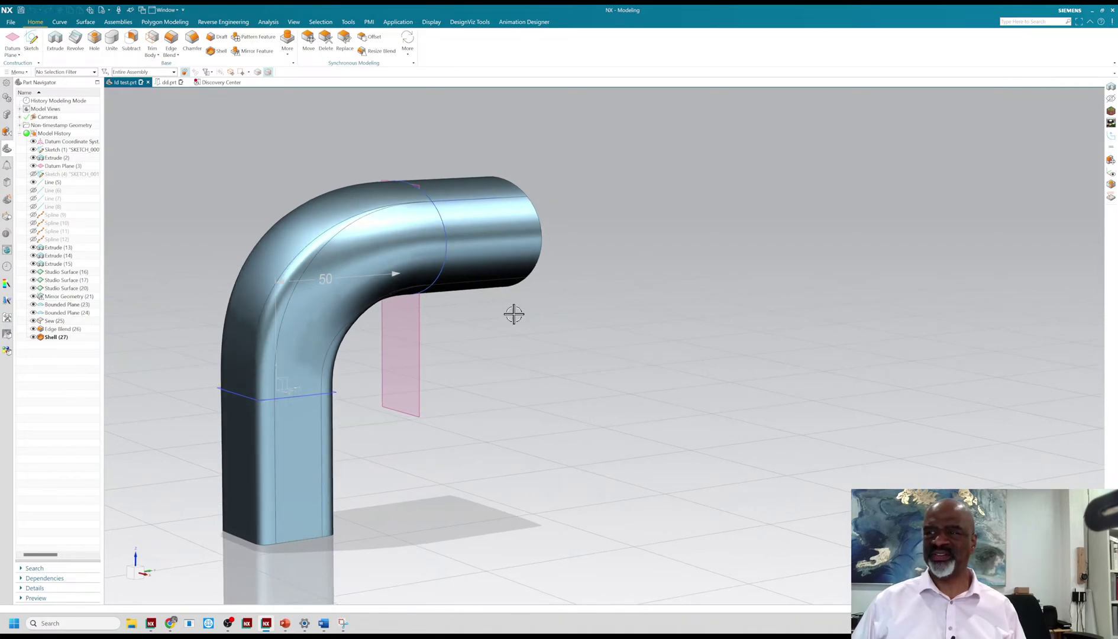
Try to set the background of the elbow pipe's view to white
{"action": "right_click", "coordinate": [614, 253]}
{"action": "mouse_move", "coordinate": [636, 360]}
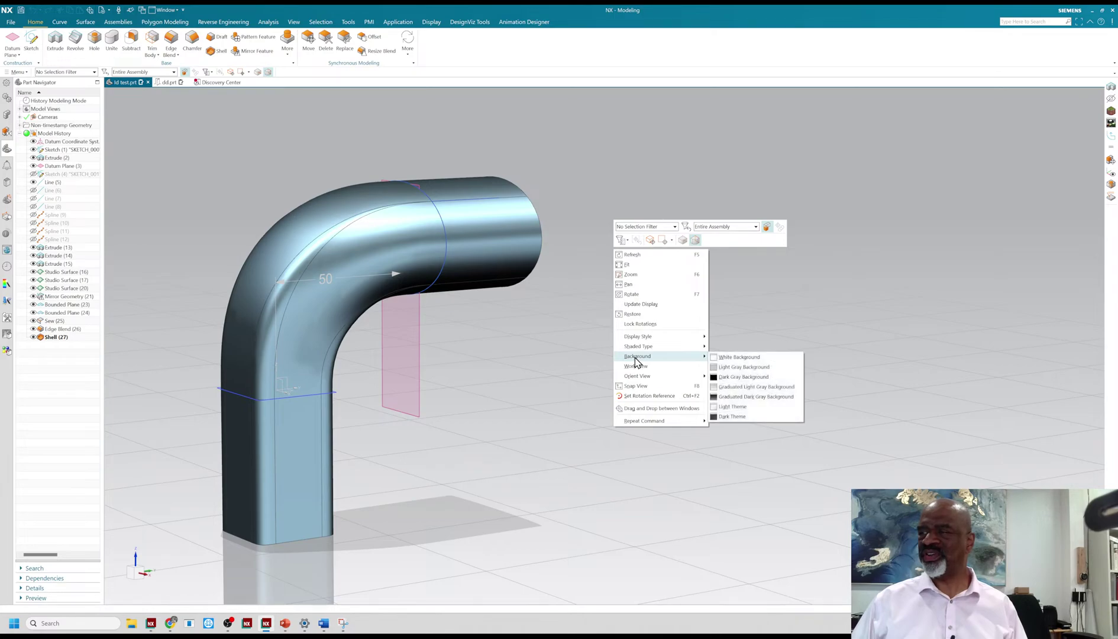
{"action": "left_click", "coordinate": [718, 356]}
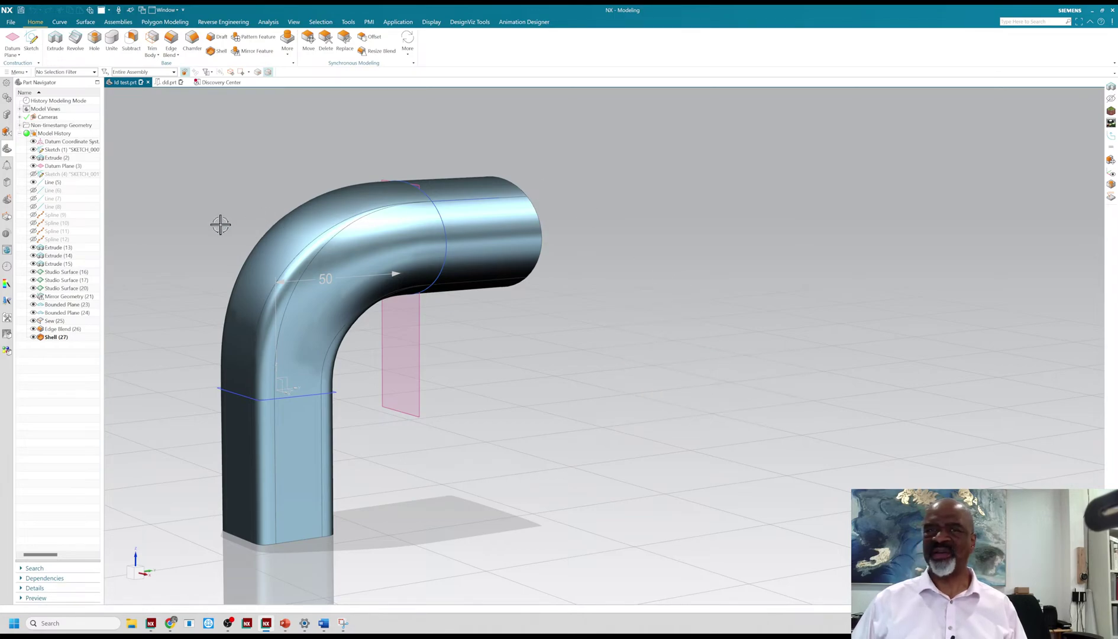
{"action": "right_click", "coordinate": [182, 161]}
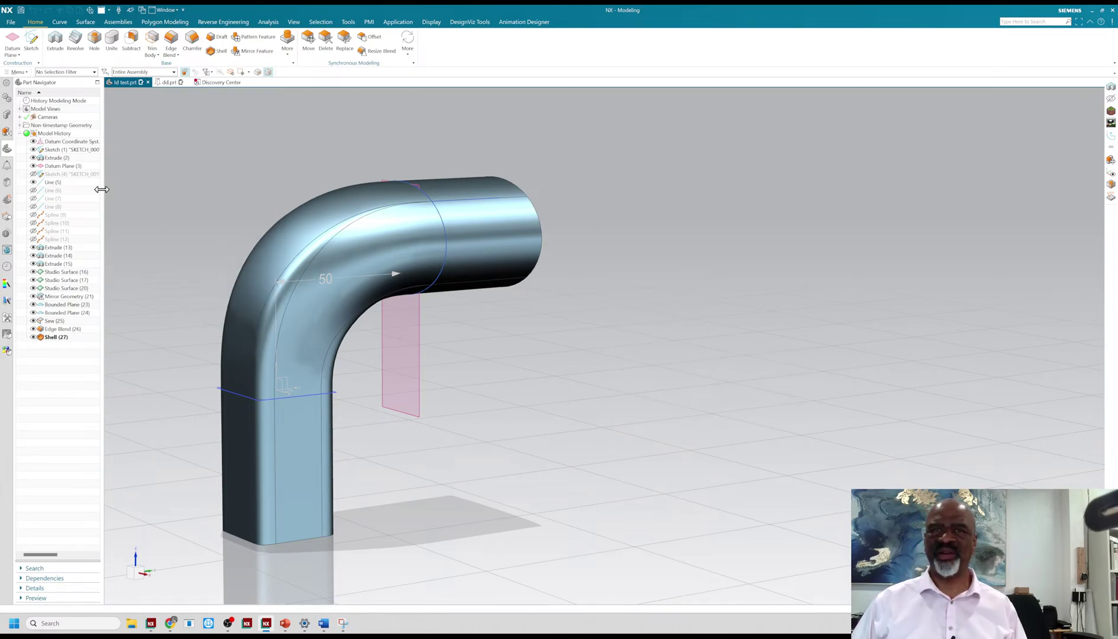
Widen the Part Navigator and roll the model history back to Sketch (1)
{"action": "left_click", "coordinate": [64, 149]}
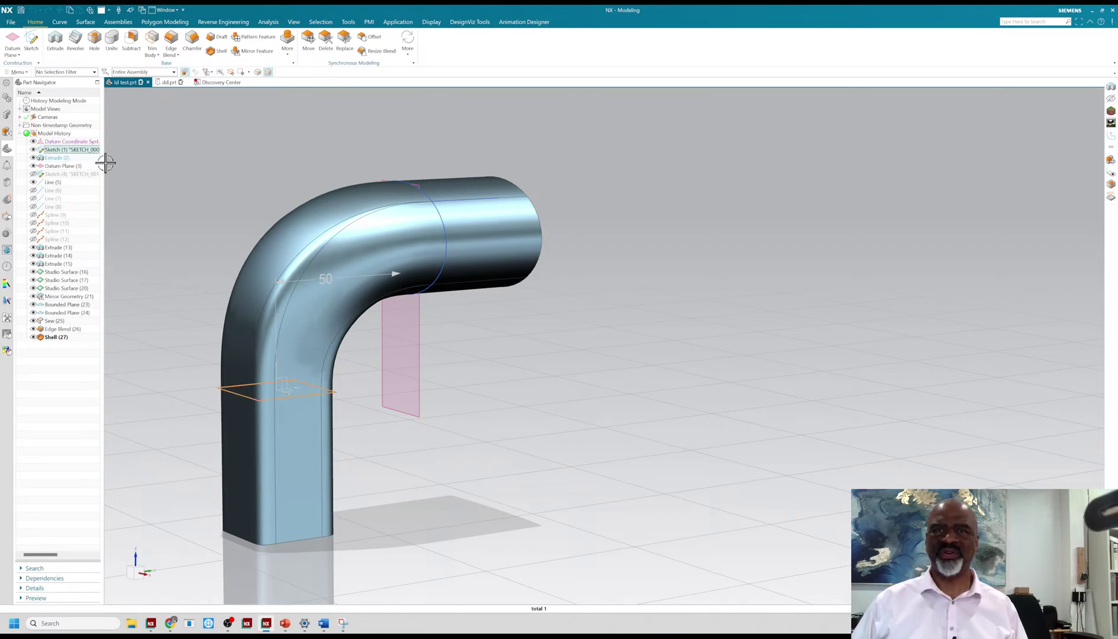
{"action": "left_click_drag", "start_coordinate": [104, 164], "coordinate": [179, 171]}
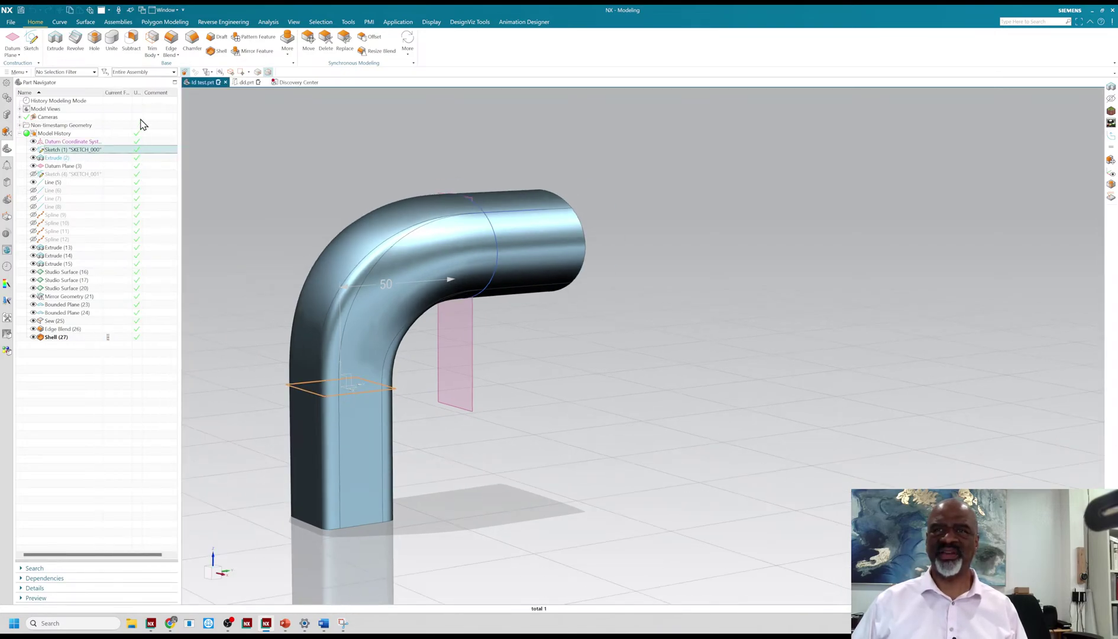
{"action": "double_click", "coordinate": [118, 152]}
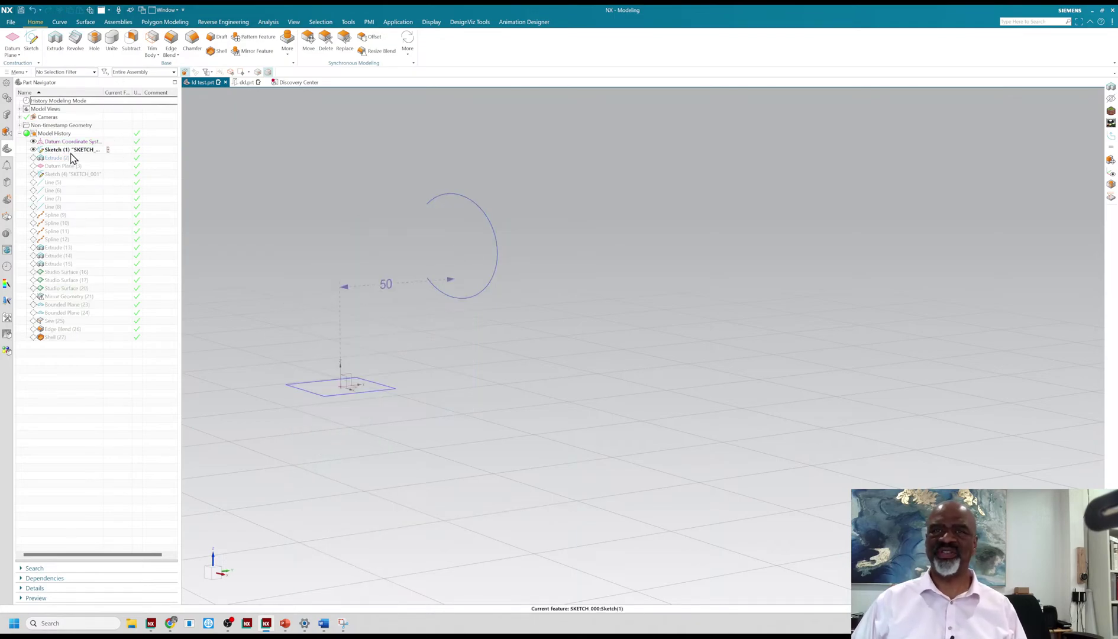
Open Sketch (1), try to set its view background to white, and finish the sketch
{"action": "double_click", "coordinate": [70, 150]}
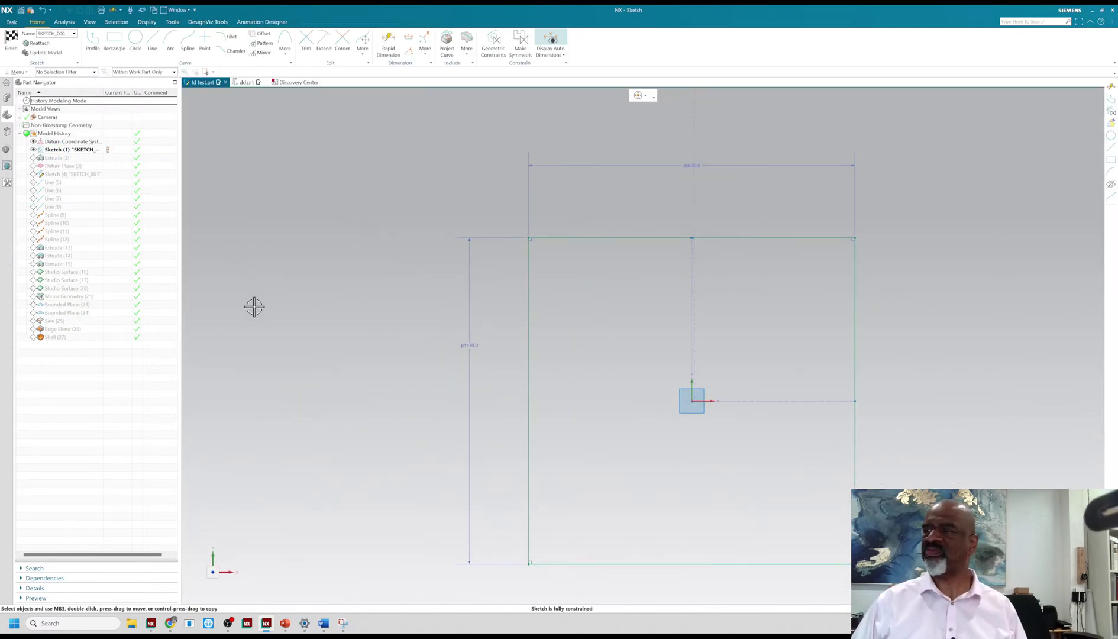
{"action": "scroll", "coordinate": [254, 307], "scroll_direction": "down", "scroll_amount": 3}
{"action": "right_click", "coordinate": [239, 220]}
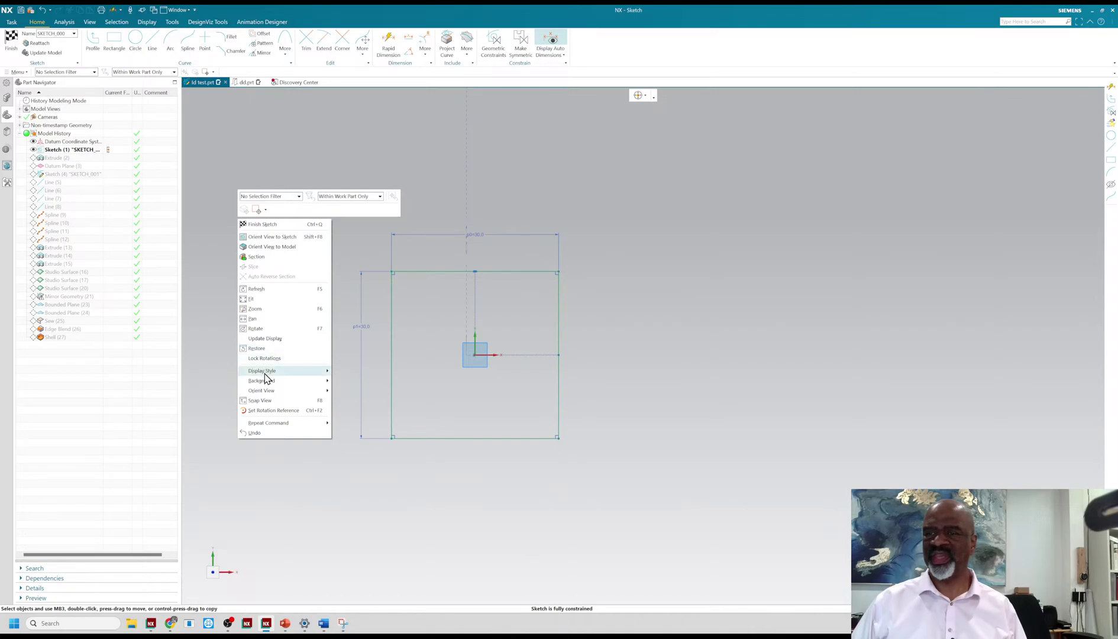
{"action": "left_click", "coordinate": [336, 381]}
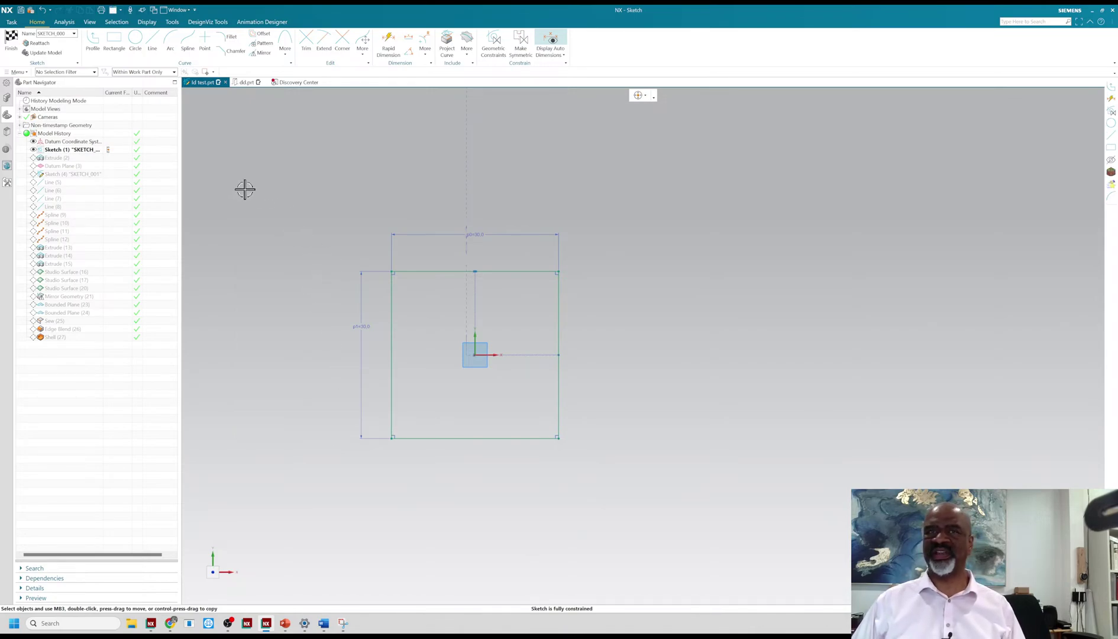
{"action": "left_click", "coordinate": [11, 39]}
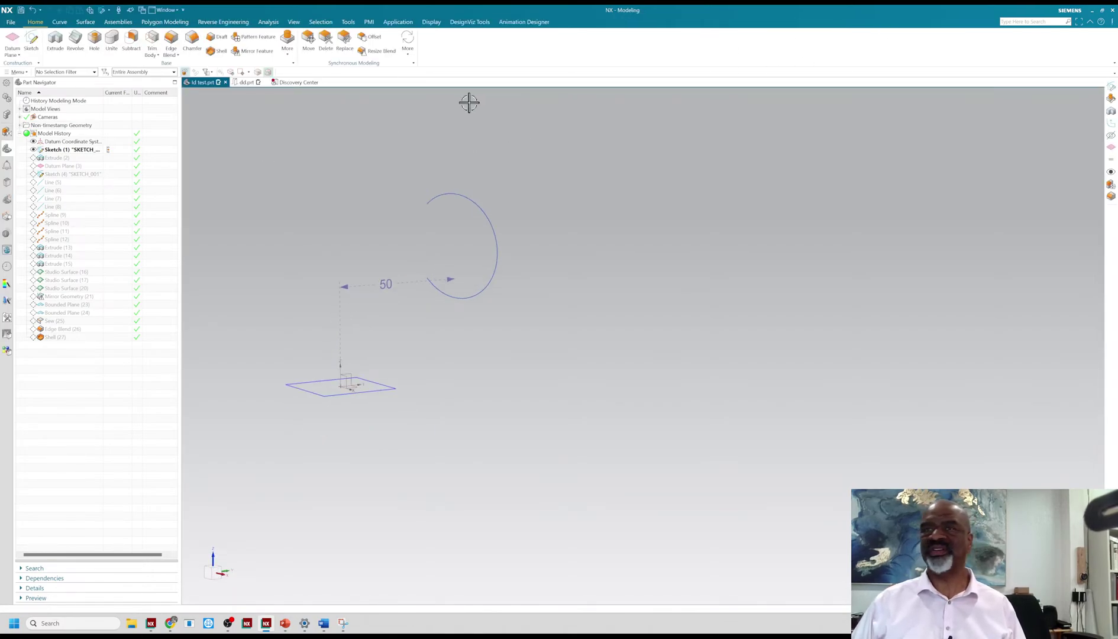
{"action": "right_click", "coordinate": [370, 140]}
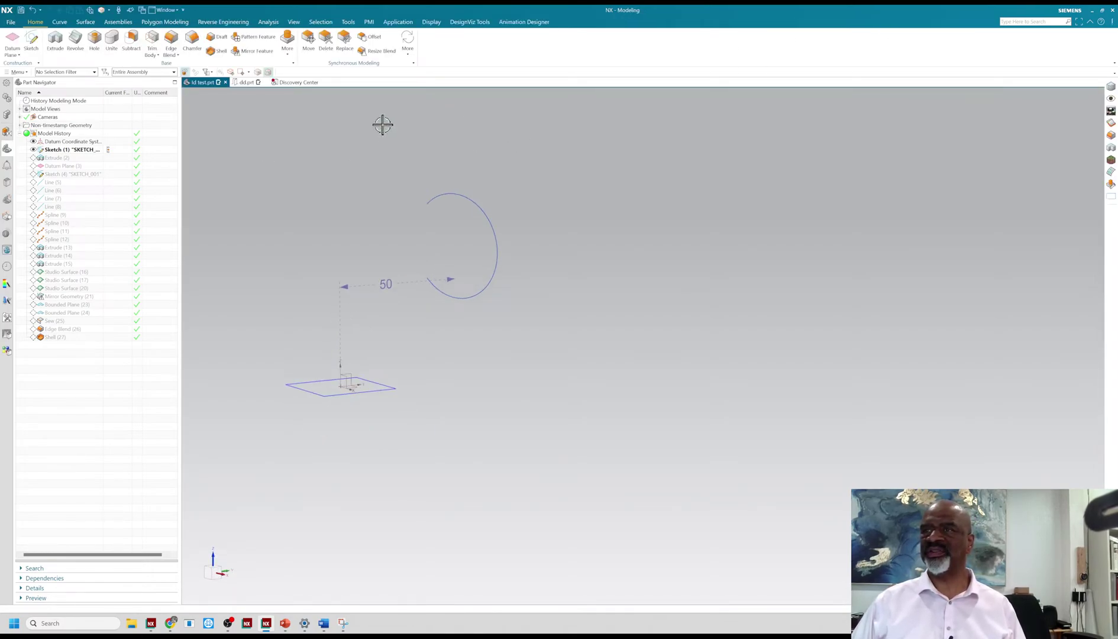
{"action": "right_click", "coordinate": [337, 150]}
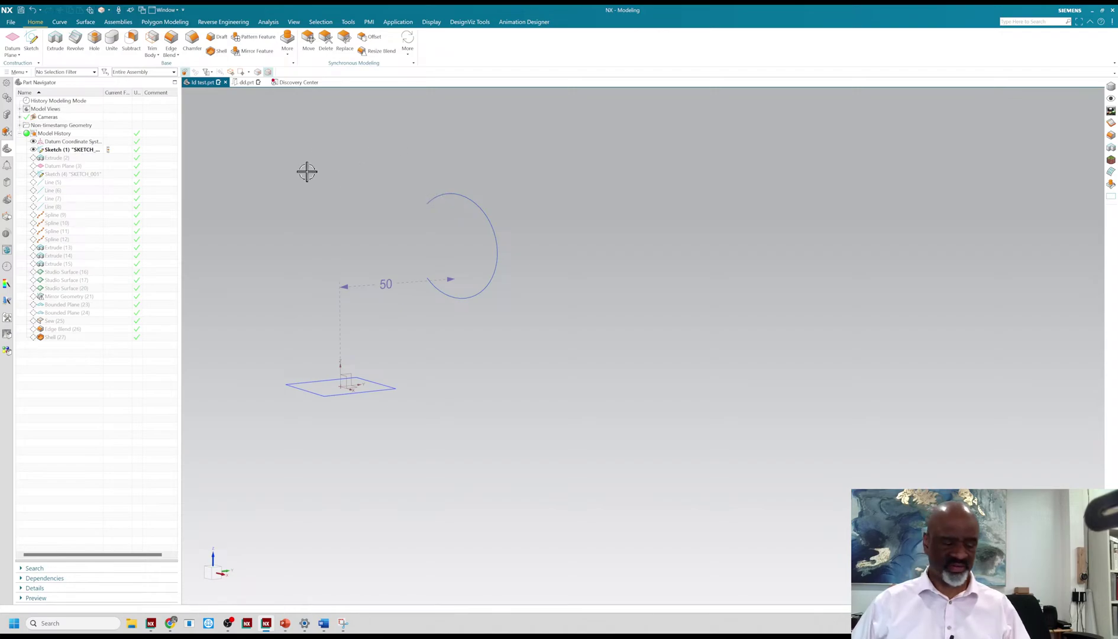
Reopen the square base sketch to review its dimensions, and finish it
{"action": "double_click", "coordinate": [90, 151]}
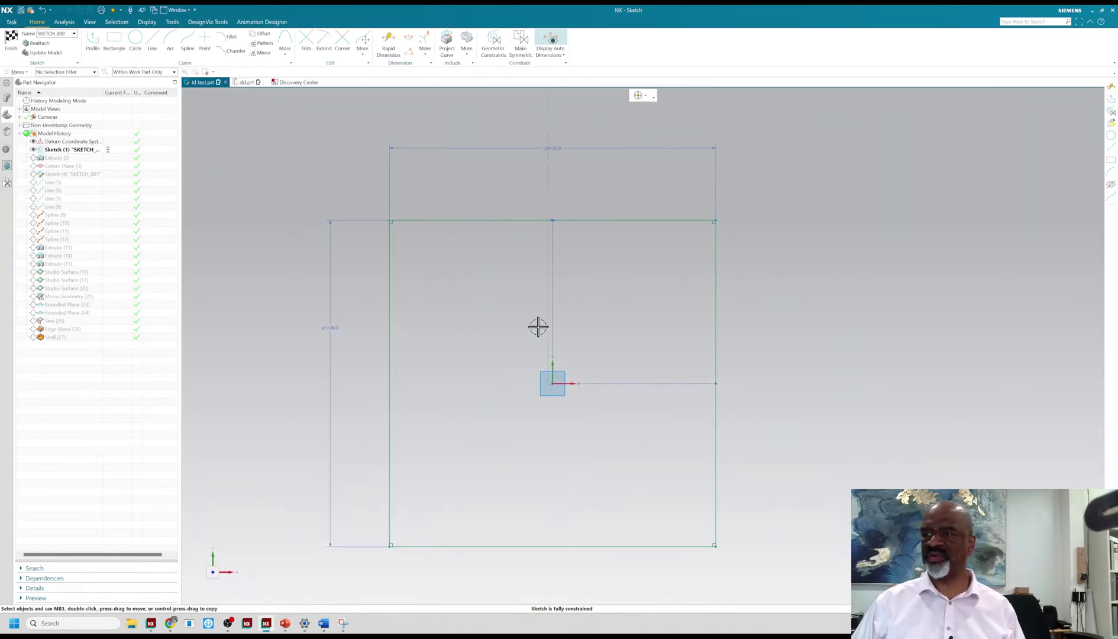
{"action": "left_click", "coordinate": [11, 40]}
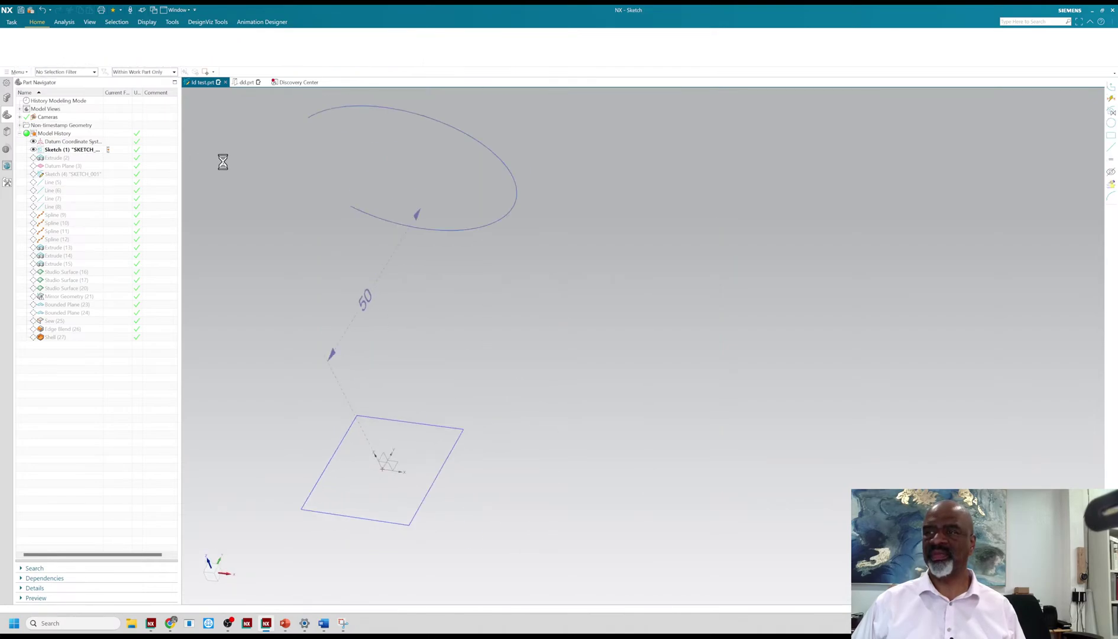
Make Extrude (2), the square tube under the base sketch, the current feature in the model history
{"action": "right_click", "coordinate": [61, 158]}
{"action": "left_click", "coordinate": [91, 200]}
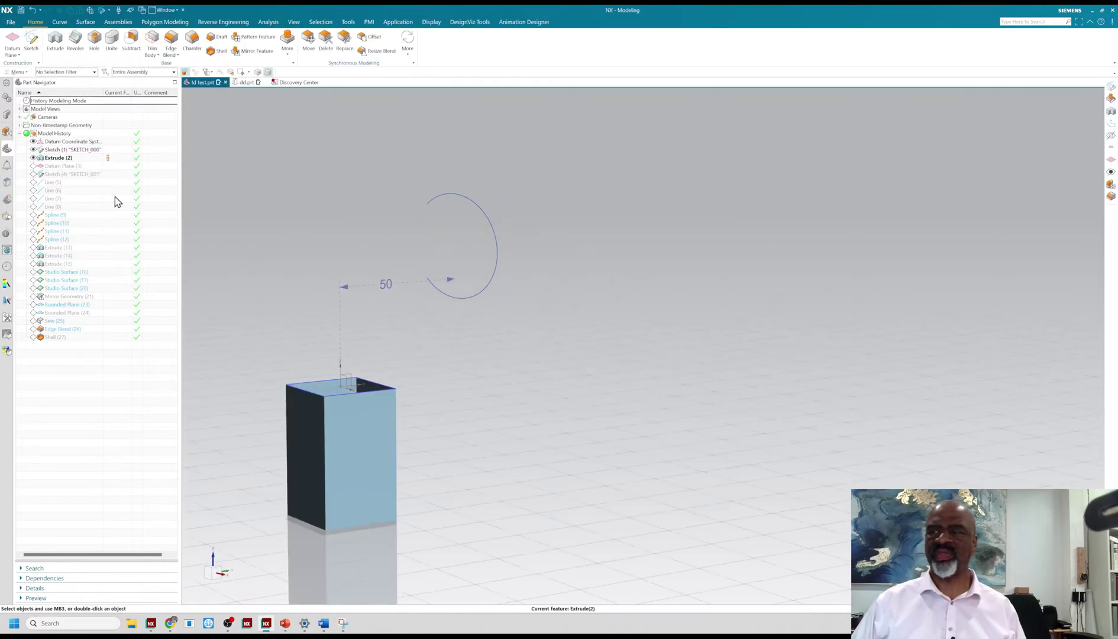
{"action": "scroll", "coordinate": [334, 400], "scroll_direction": "up", "scroll_amount": 5}
{"action": "scroll", "coordinate": [403, 345], "scroll_direction": "down", "scroll_amount": 3}
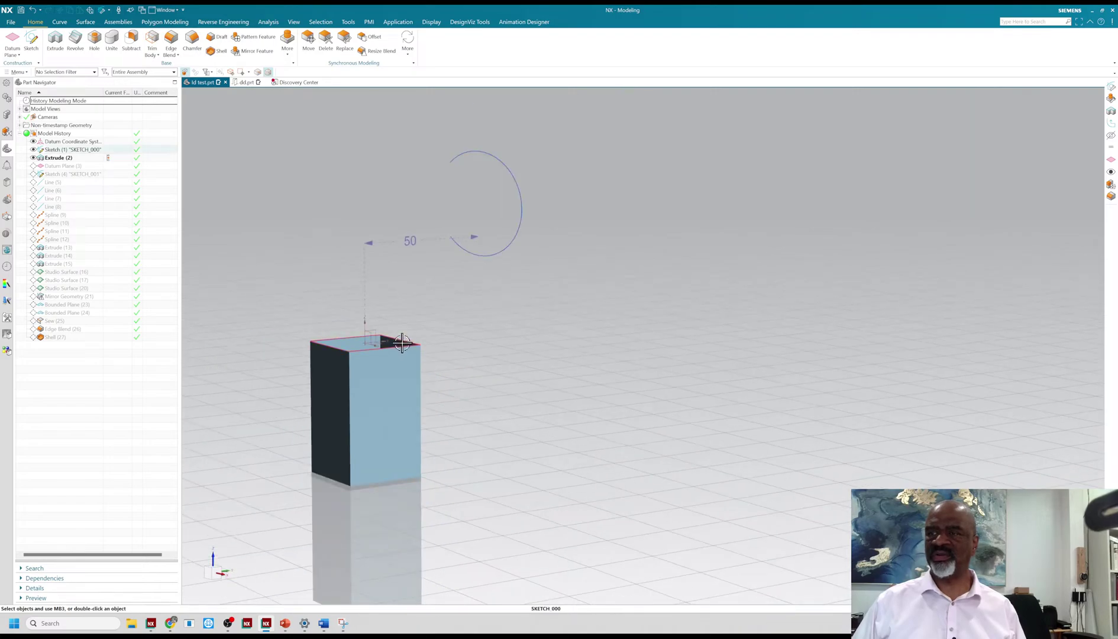
{"action": "middle_click_drag", "start_coordinate": [459, 382], "coordinate": [473, 417]}
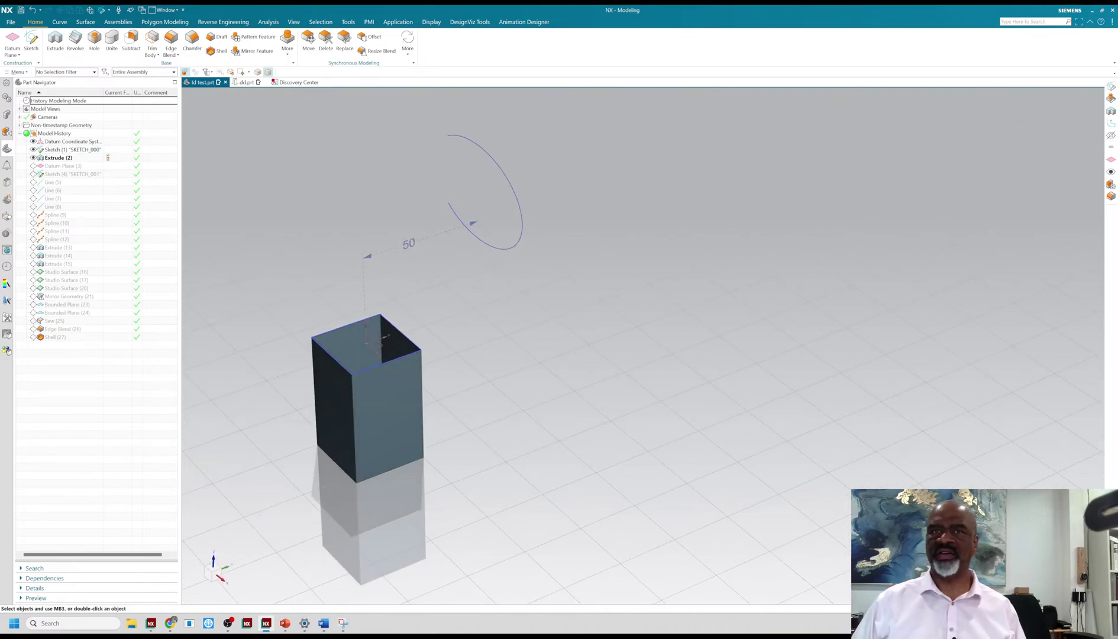
Review the square tube's extrude limits and sheet body setting, and close the definition with its values kept
{"action": "double_click", "coordinate": [57, 157]}
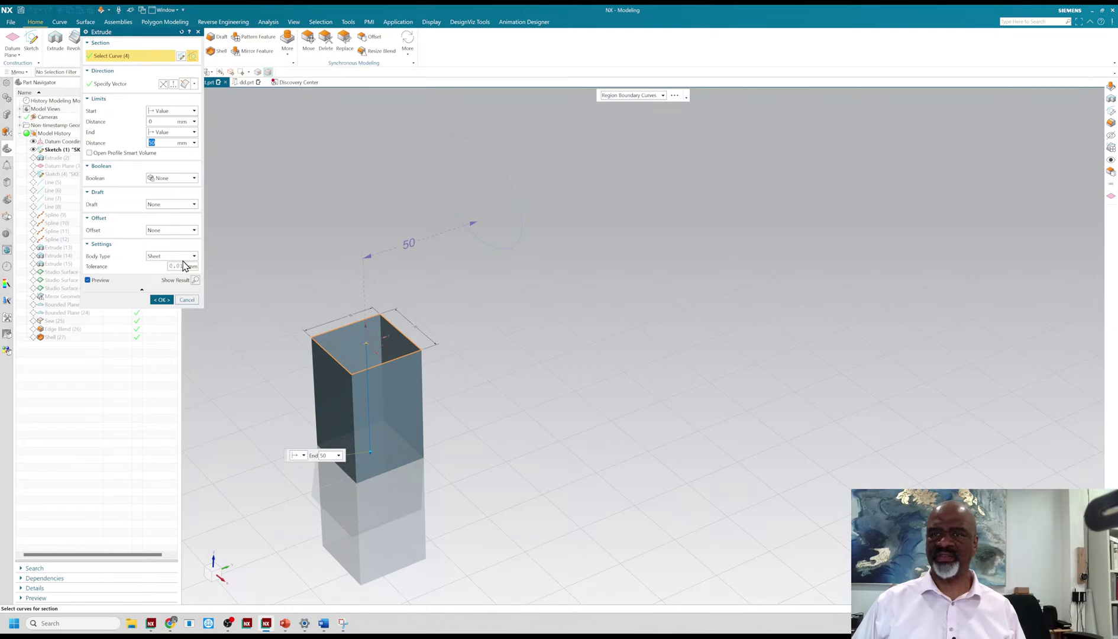
{"action": "left_click", "coordinate": [160, 299]}
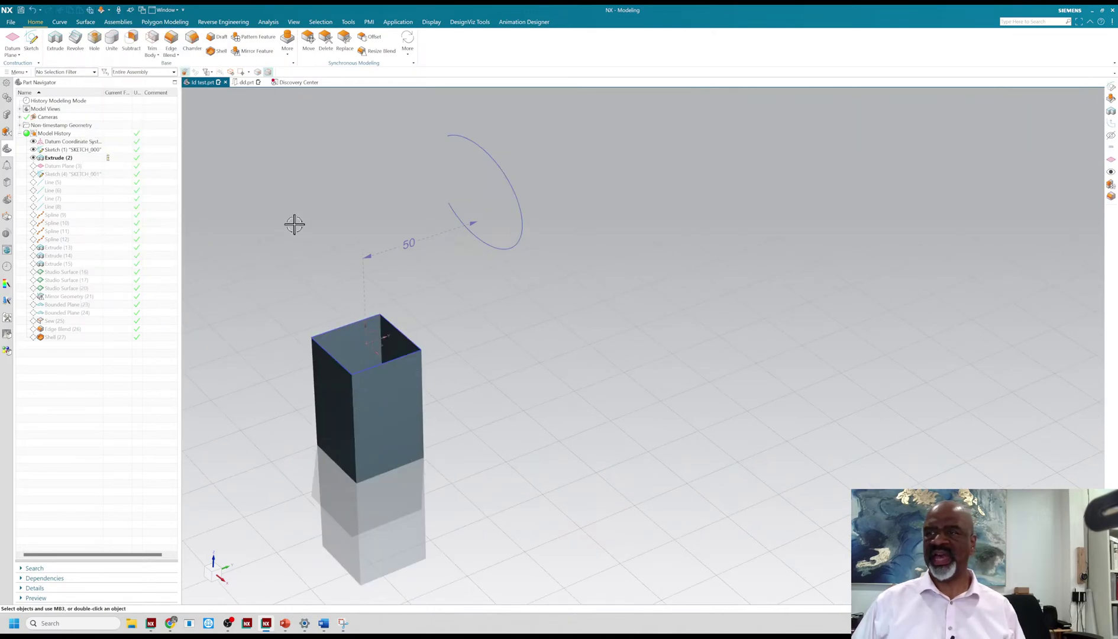
{"action": "middle_click_drag", "start_coordinate": [305, 236], "coordinate": [303, 246], "text": "shift"}
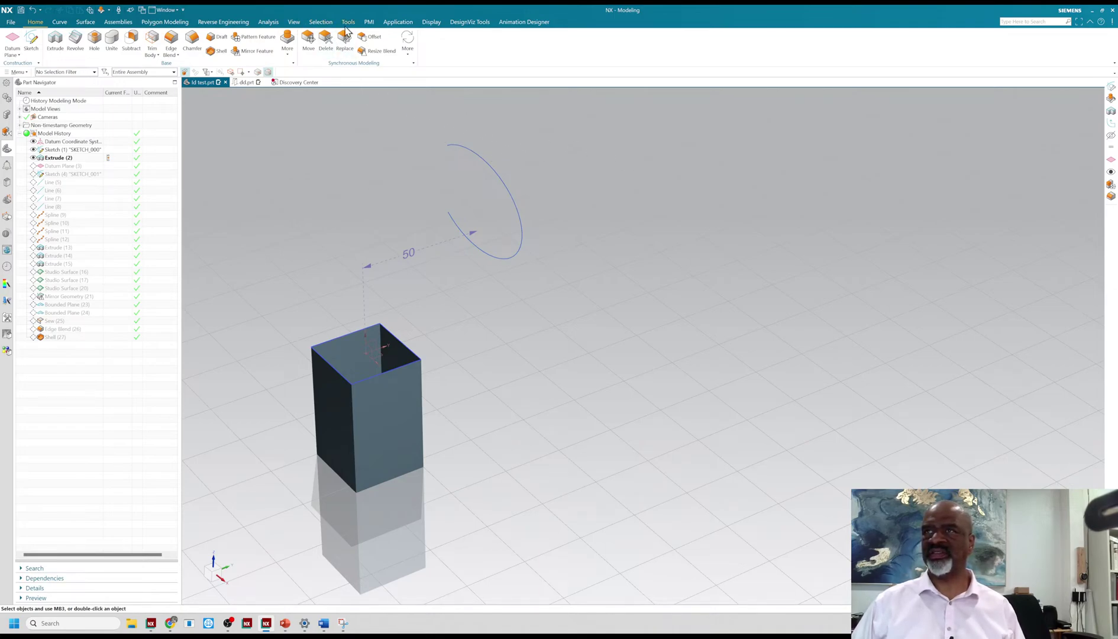
{"action": "left_click", "coordinate": [430, 22]}
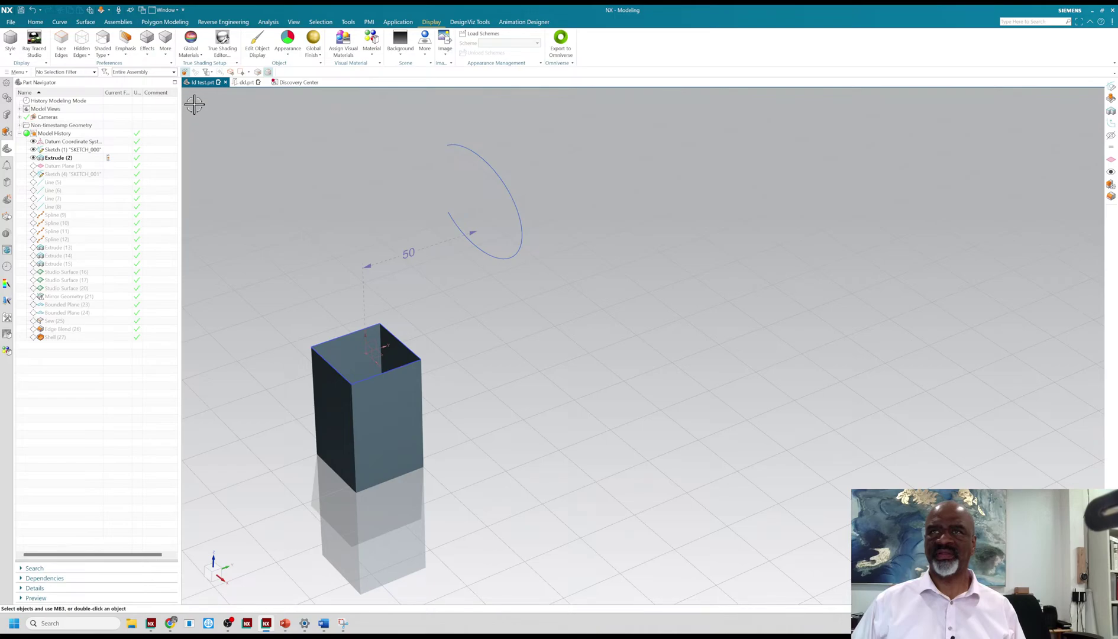
{"action": "left_click", "coordinate": [222, 45]}
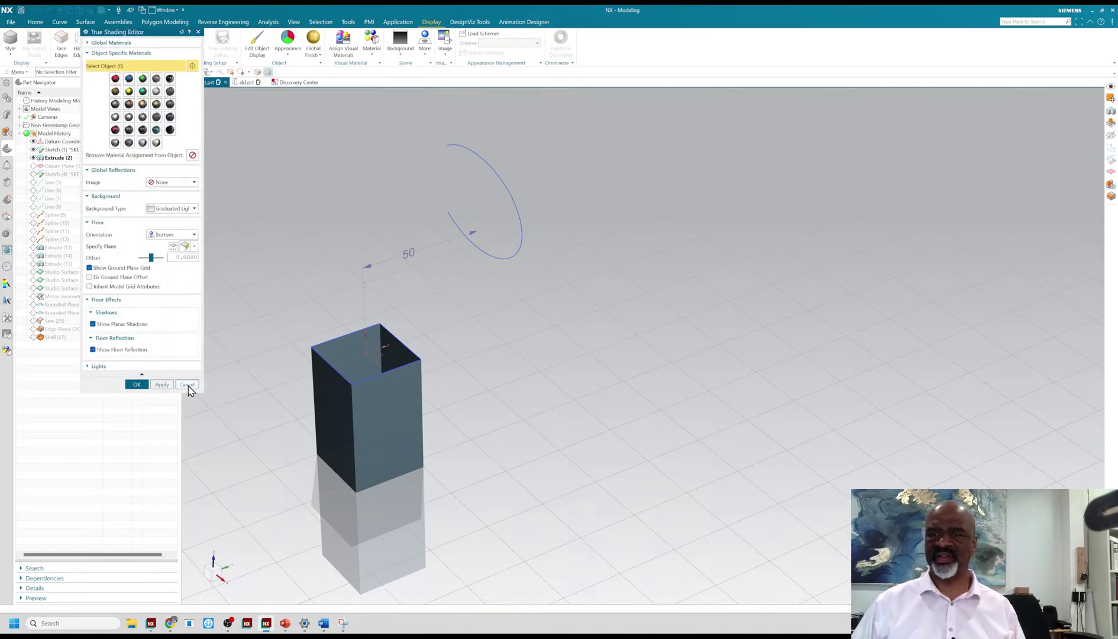
{"action": "left_click", "coordinate": [187, 384]}
Switch the view's rendering style from True Shading to an ordinary shaded display with a plain white background
{"action": "right_click", "coordinate": [340, 194]}
{"action": "right_click_drag", "start_coordinate": [341, 184], "coordinate": [341, 180]}
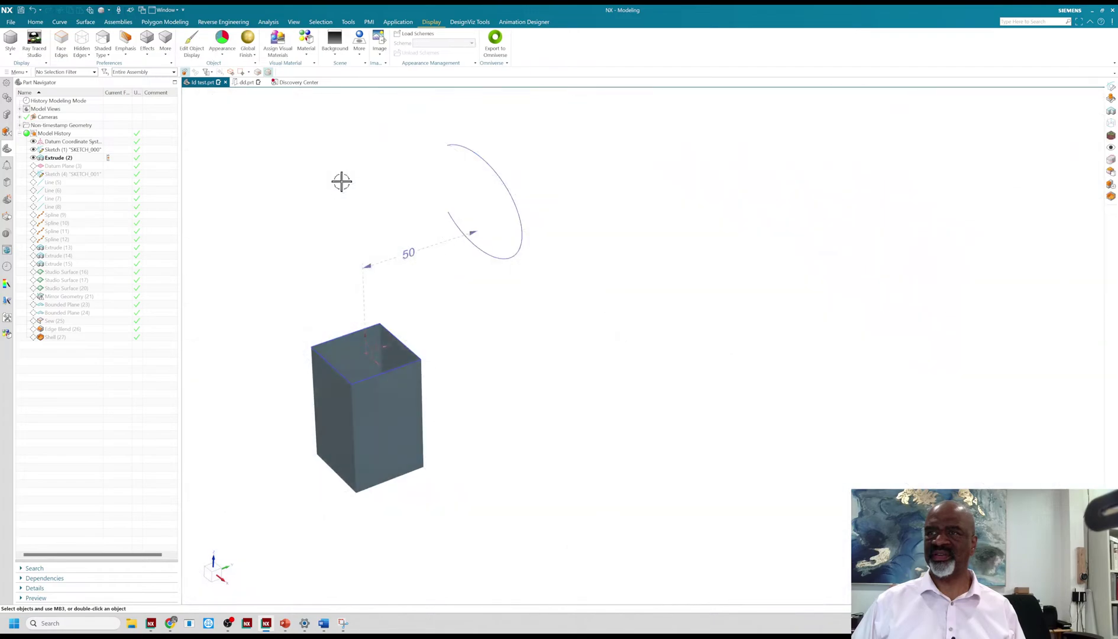
{"action": "mouse_move", "coordinate": [307, 273]}
{"action": "middle_mouse_down"}
{"action": "mouse_move", "coordinate": [309, 257]}
{"action": "mouse_move", "coordinate": [292, 244]}
{"action": "middle_mouse_up"}
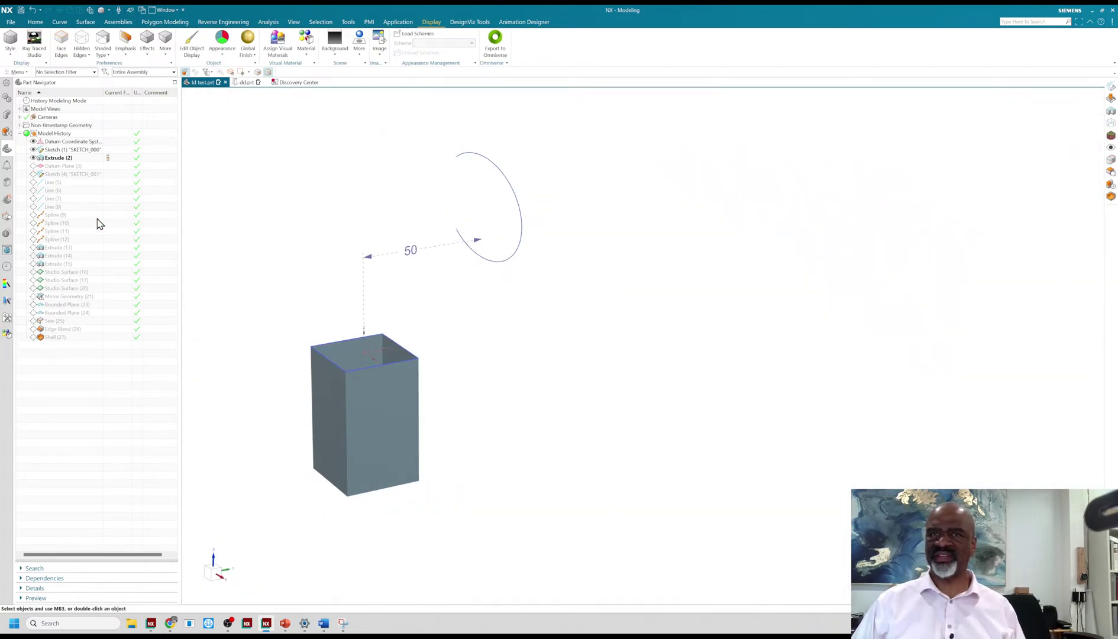
Make Datum Plane (3), the vertical plane offset from the square tube, the current feature in the model history
{"action": "left_click", "coordinate": [107, 166]}
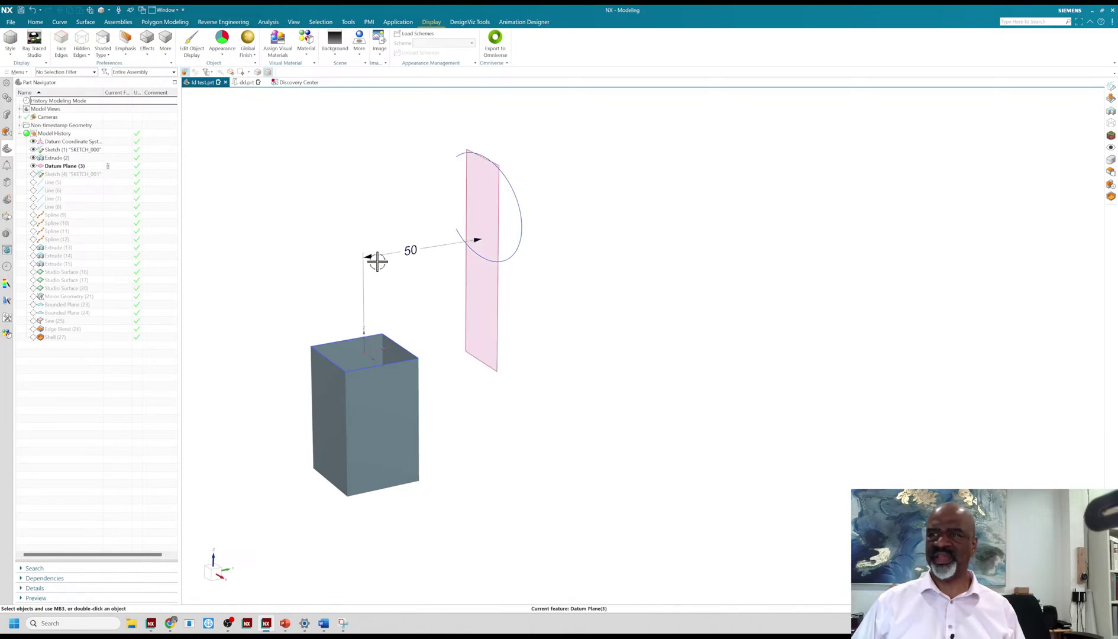
{"action": "middle_click_drag", "start_coordinate": [392, 302], "coordinate": [397, 342]}
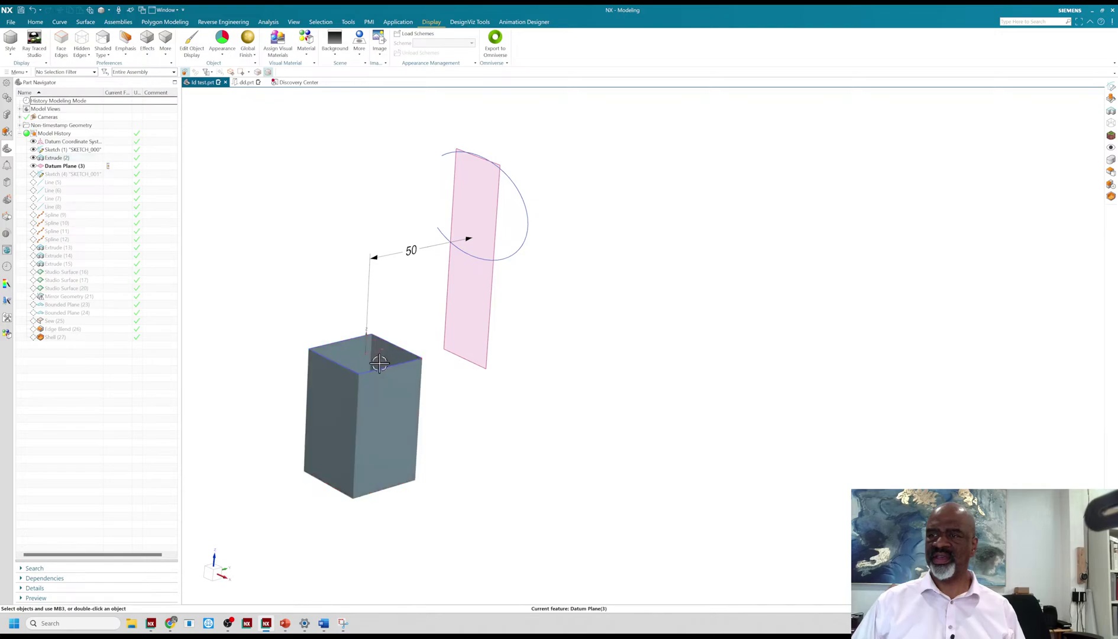
{"action": "middle_click_drag", "start_coordinate": [309, 274], "coordinate": [303, 276]}
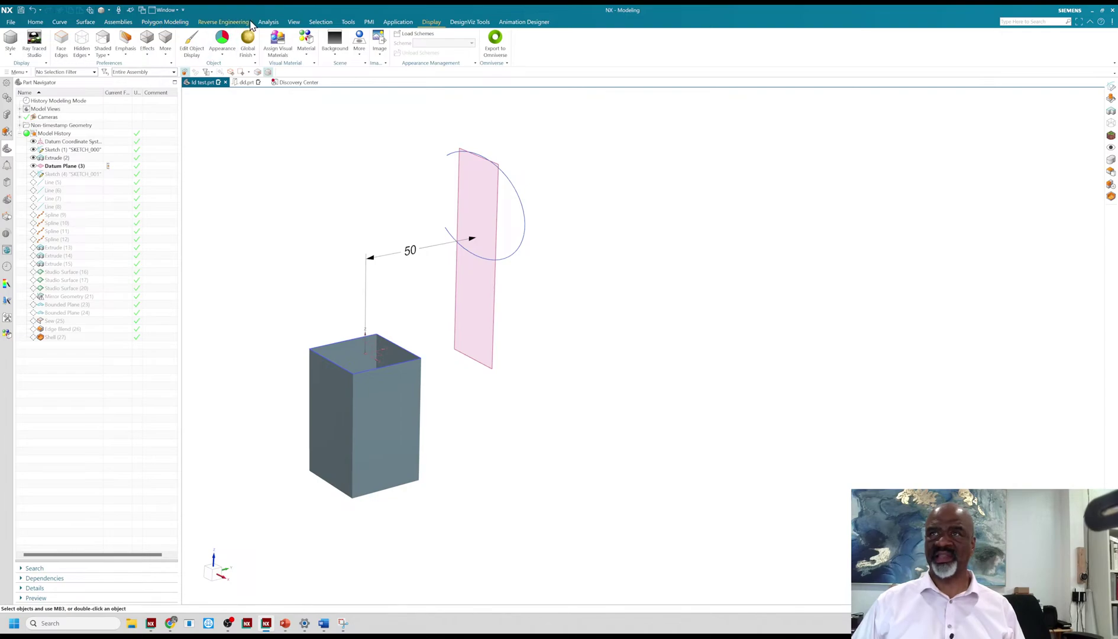
{"action": "left_click", "coordinate": [36, 21]}
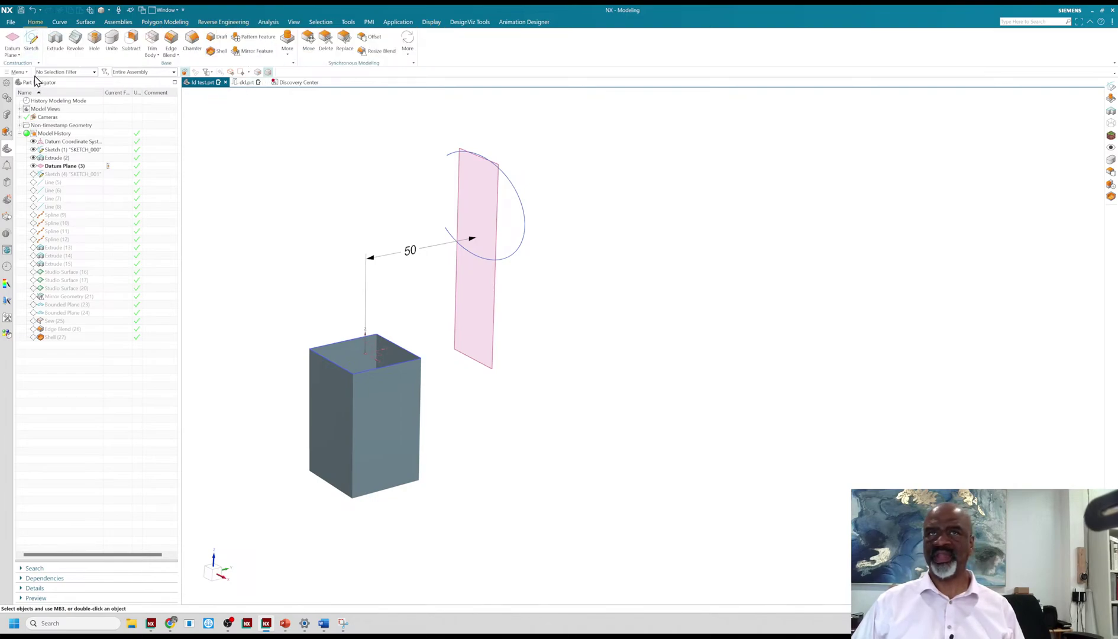
{"action": "left_click", "coordinate": [13, 40]}
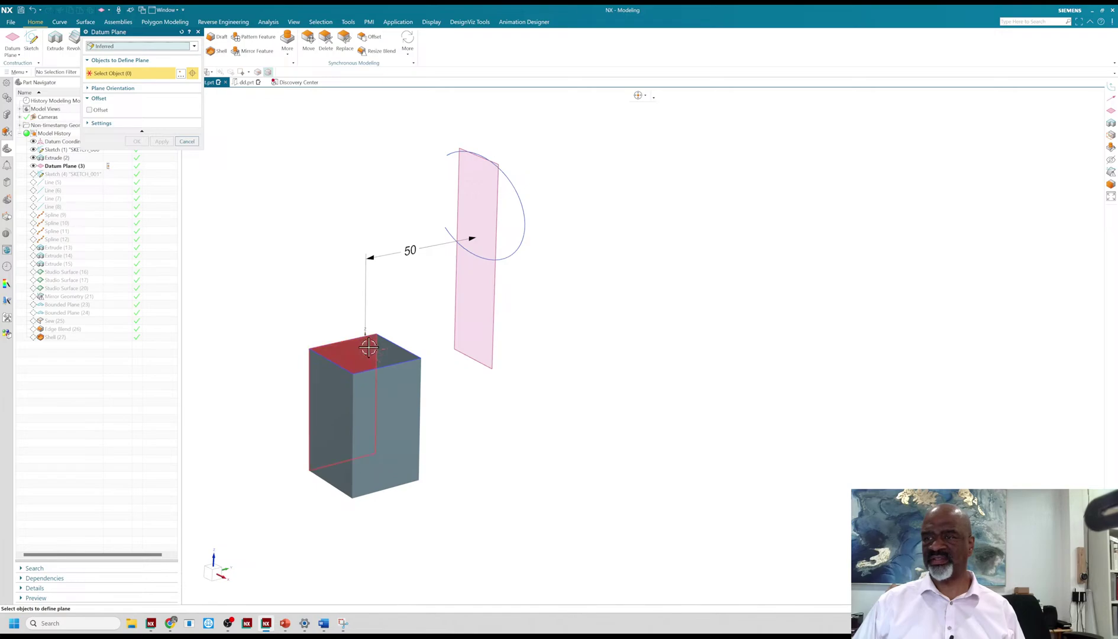
{"action": "middle_click_drag", "start_coordinate": [299, 300], "coordinate": [302, 296]}
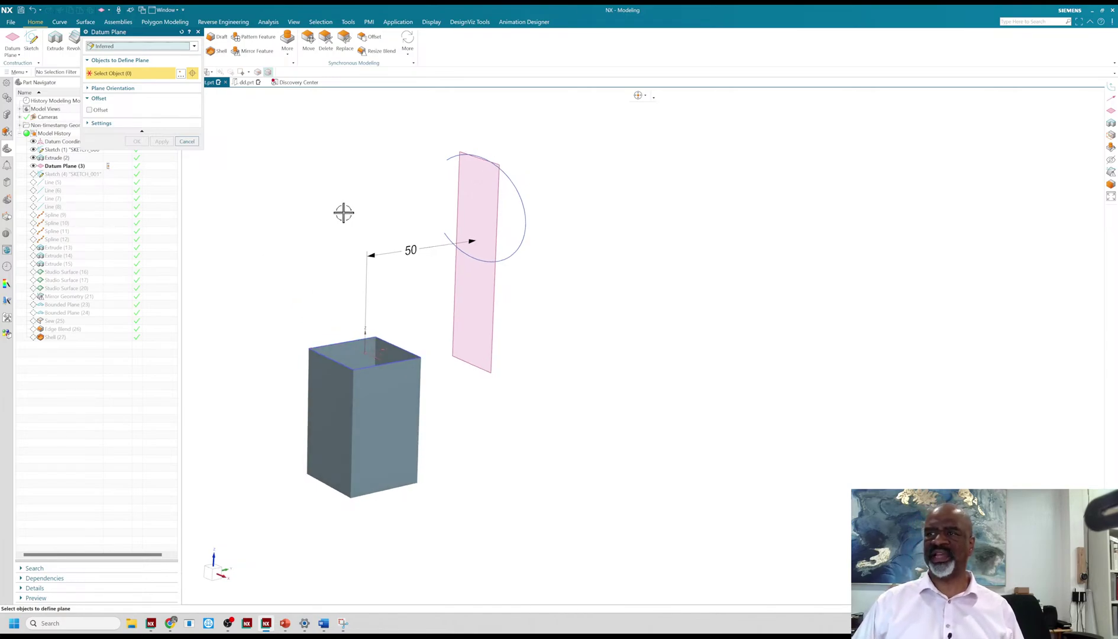
{"action": "left_click", "coordinate": [185, 141]}
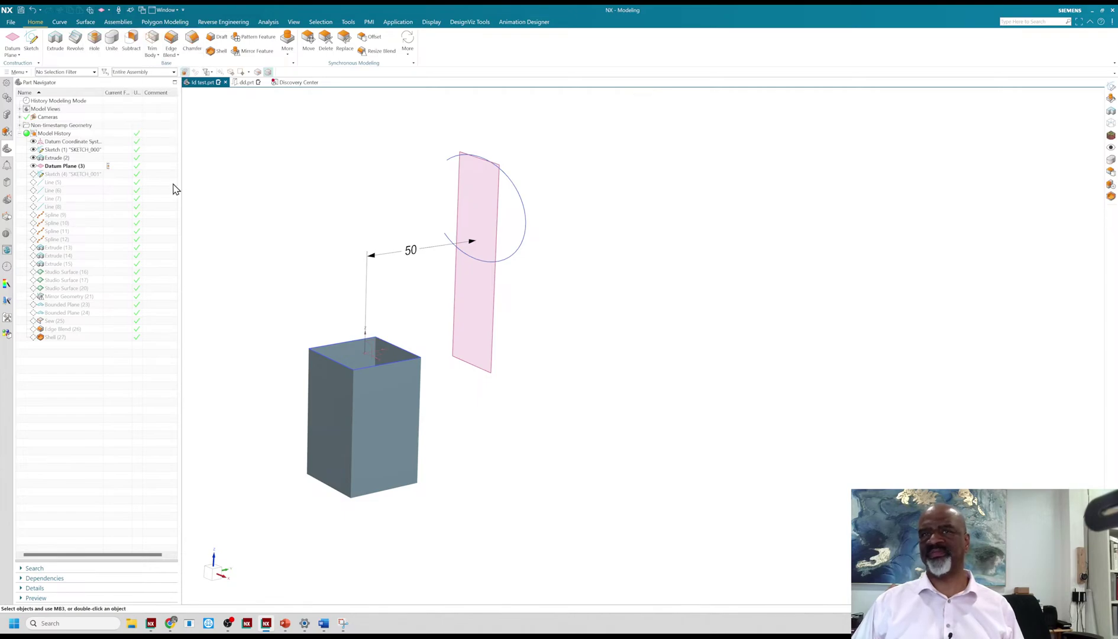
Open Sketch (4) on the datum plane for editing, and move the ellipse's vertical position dimension closer to the geometry
{"action": "double_click", "coordinate": [68, 175]}
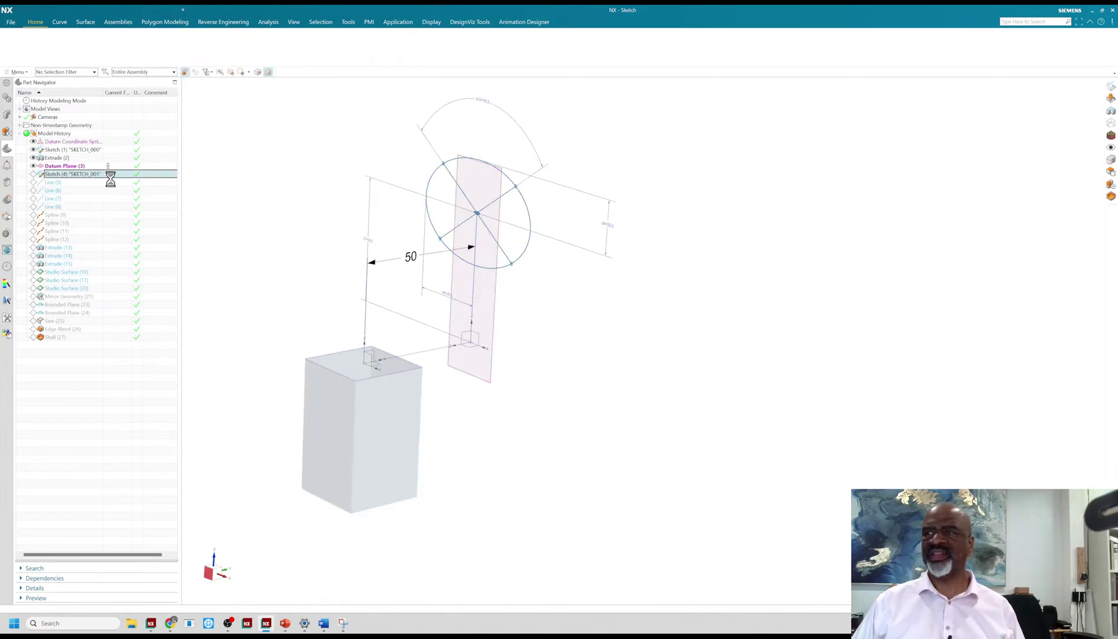
{"action": "scroll", "coordinate": [355, 204], "scroll_direction": "down", "scroll_amount": 3}
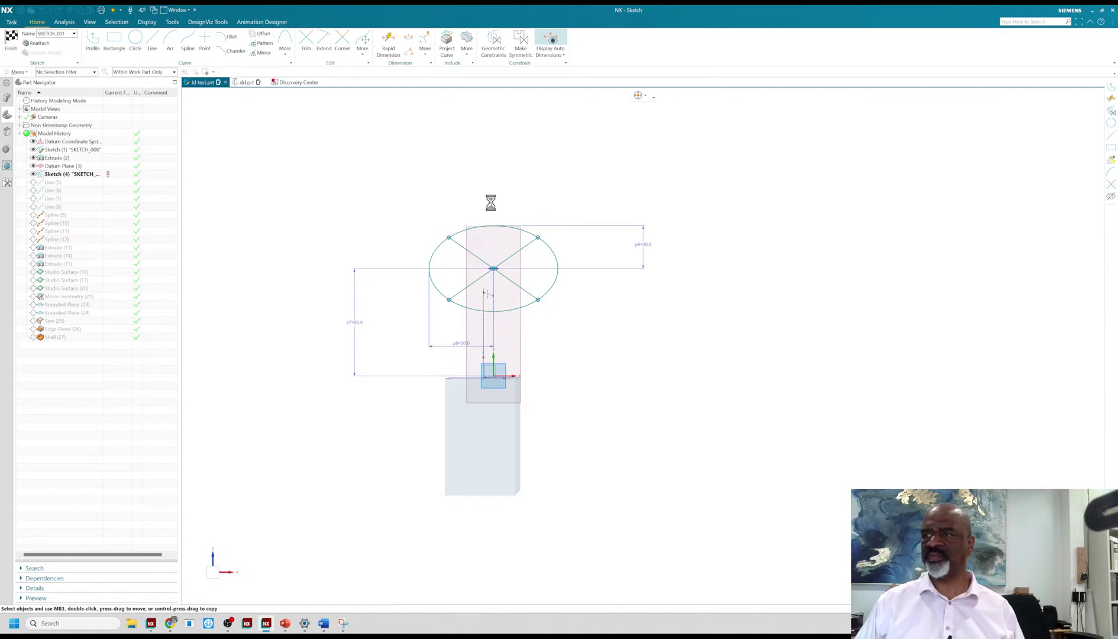
{"action": "scroll", "coordinate": [573, 281], "scroll_direction": "up", "scroll_amount": 2}
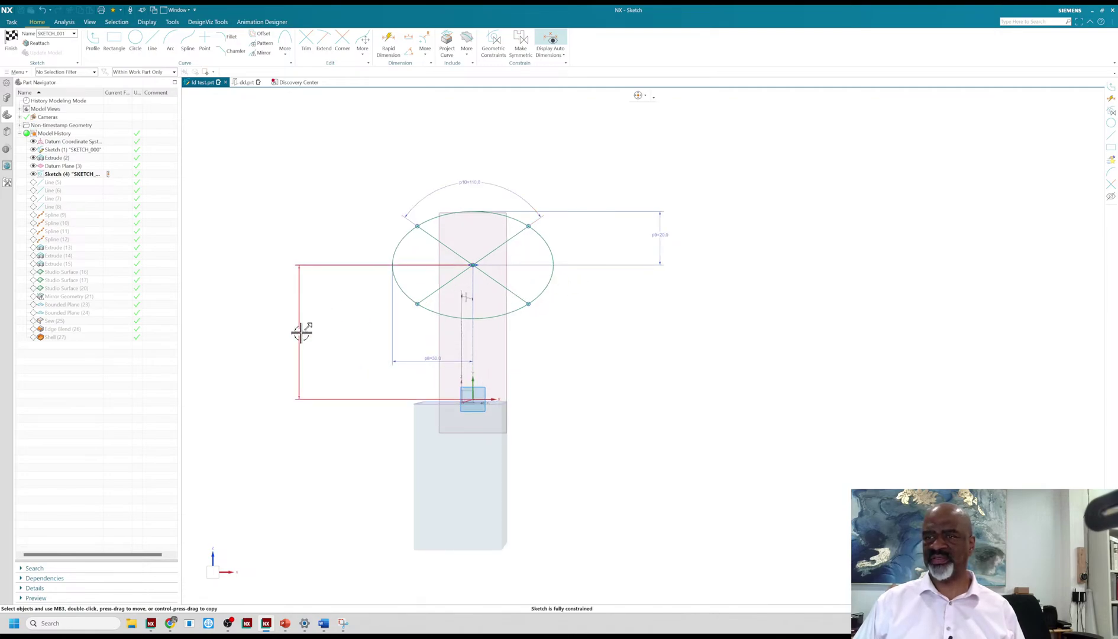
{"action": "left_click_drag", "start_coordinate": [302, 329], "coordinate": [344, 319]}
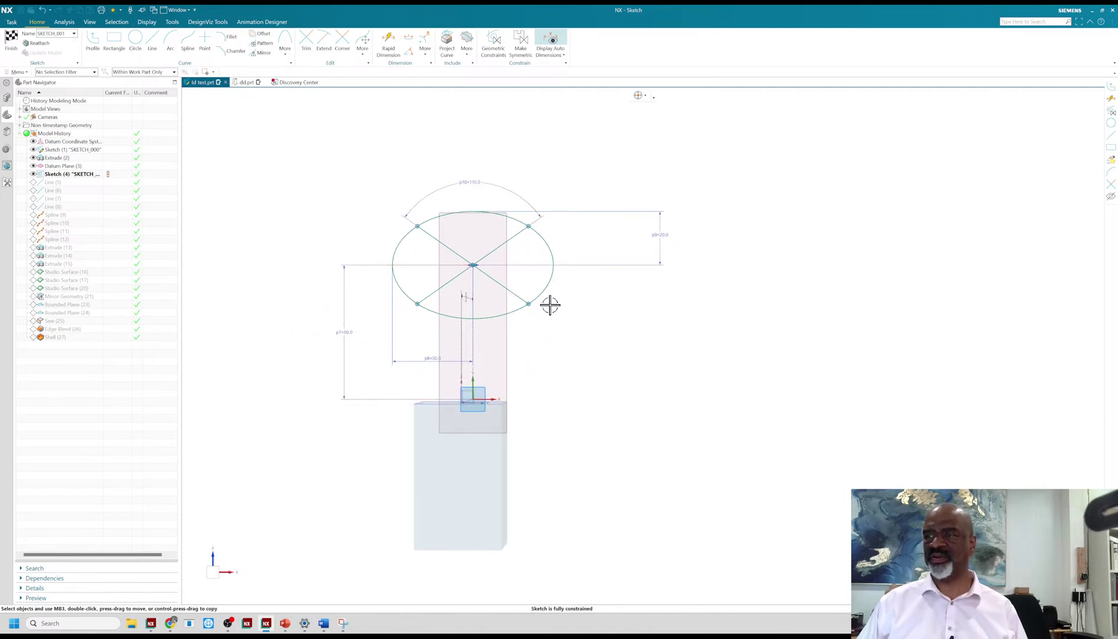
Add a trial closed ellipse with 86 mm major radius and 42 mm minor radius beside the existing ellipse
{"action": "left_click", "coordinate": [285, 48]}
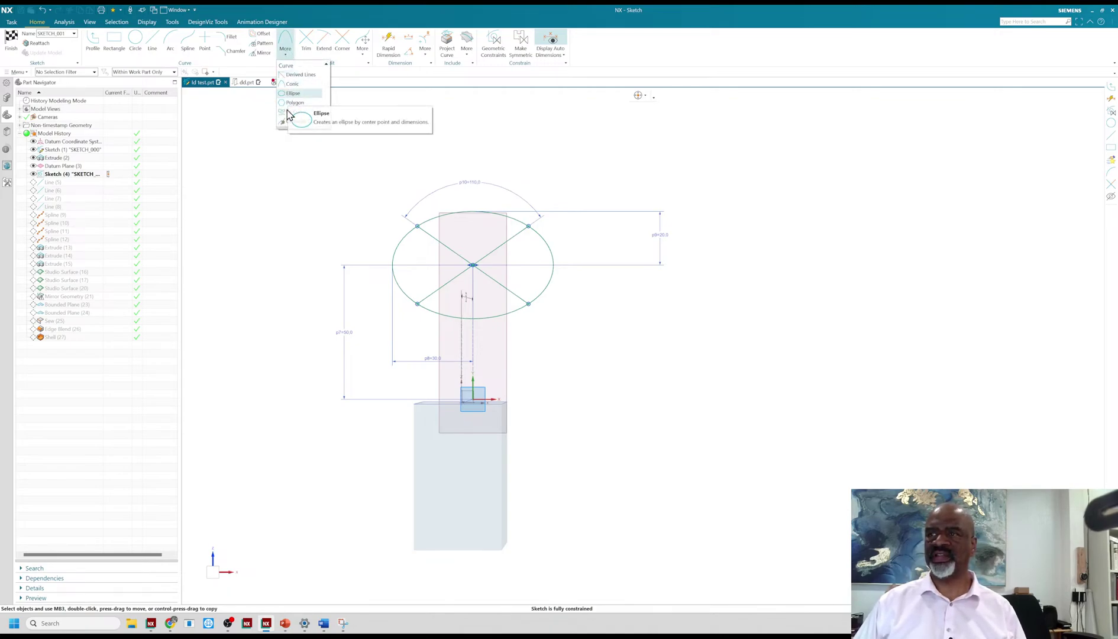
{"action": "left_click", "coordinate": [293, 93]}
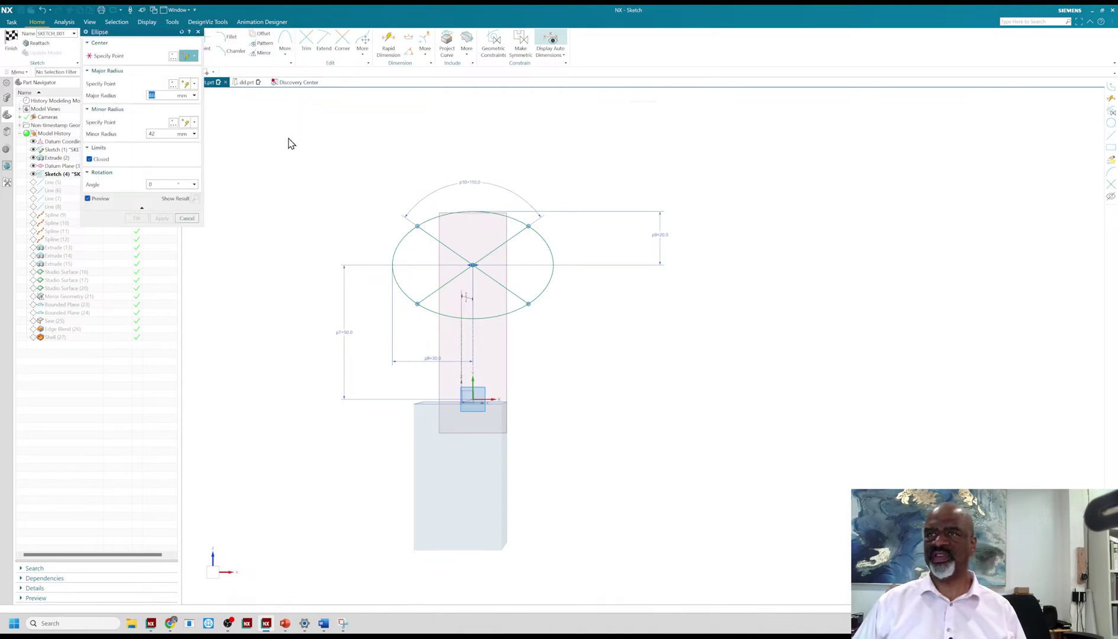
{"action": "left_click", "coordinate": [723, 364]}
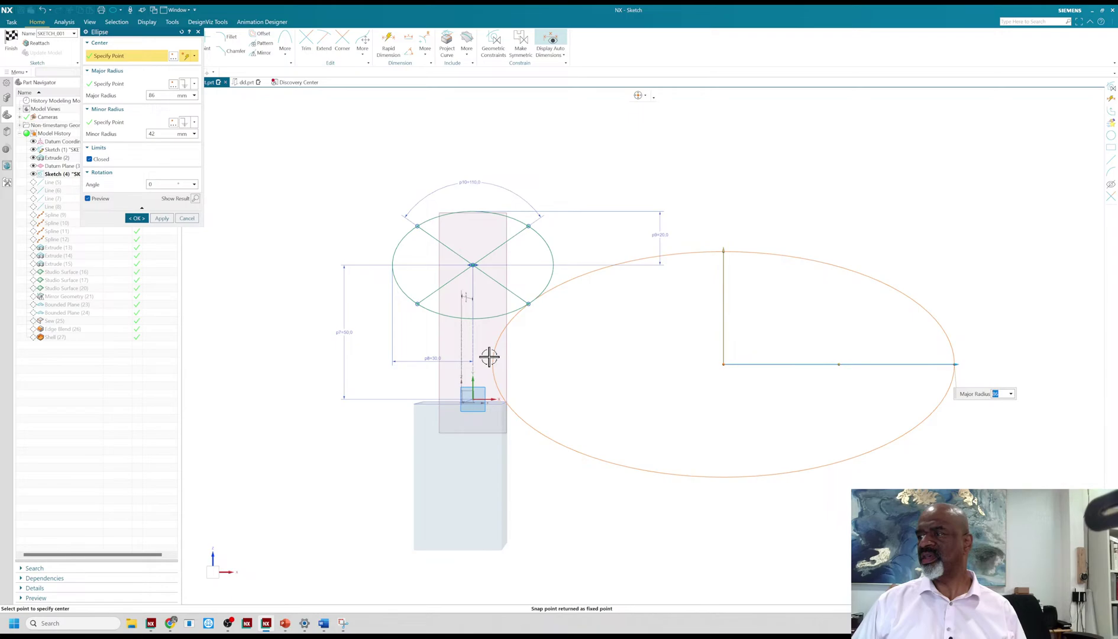
{"action": "left_click", "coordinate": [136, 219]}
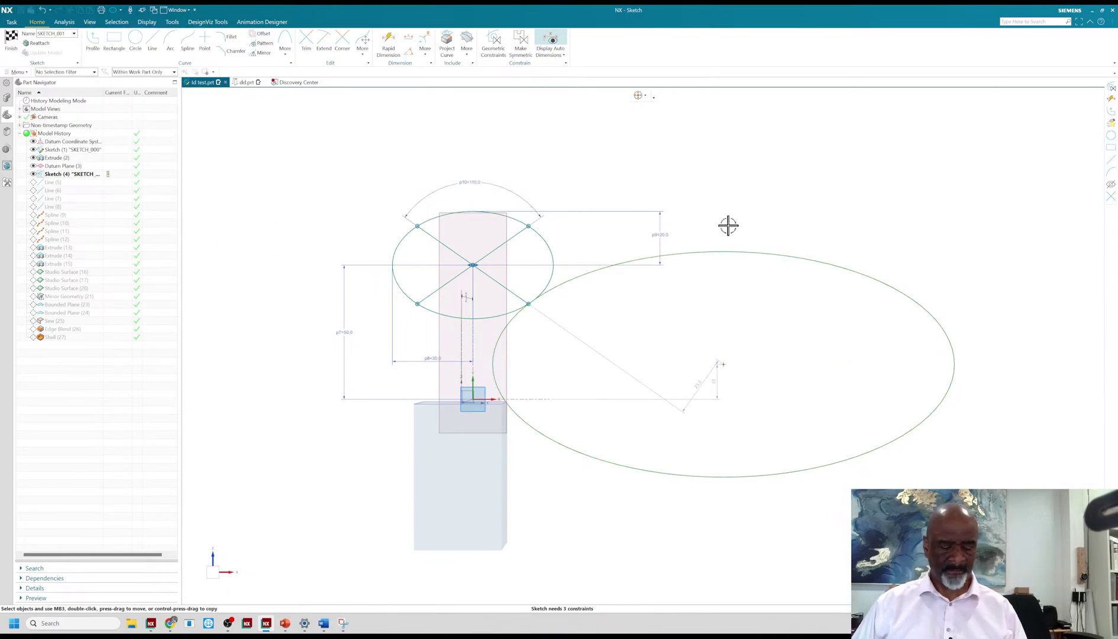
Apply a horizontal geometric constraint to the trial ellipse, and undo both the constraint and the ellipse
{"action": "key", "text": "c"}
{"action": "scroll", "coordinate": [751, 385], "scroll_direction": "up", "scroll_amount": 5}
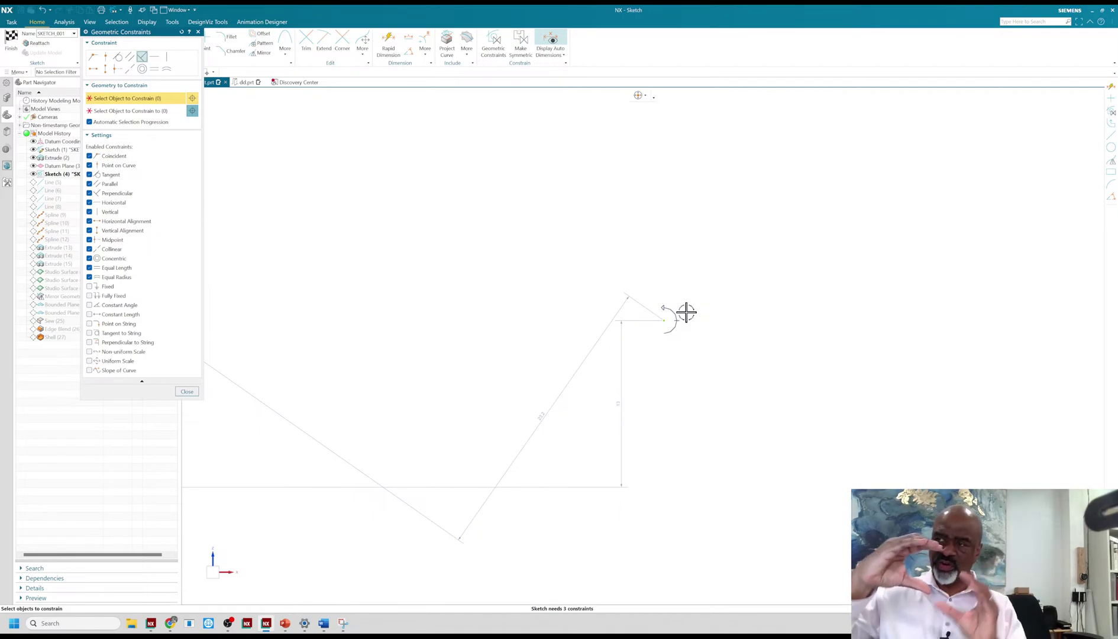
{"action": "scroll", "coordinate": [516, 299], "scroll_direction": "down", "scroll_amount": 5}
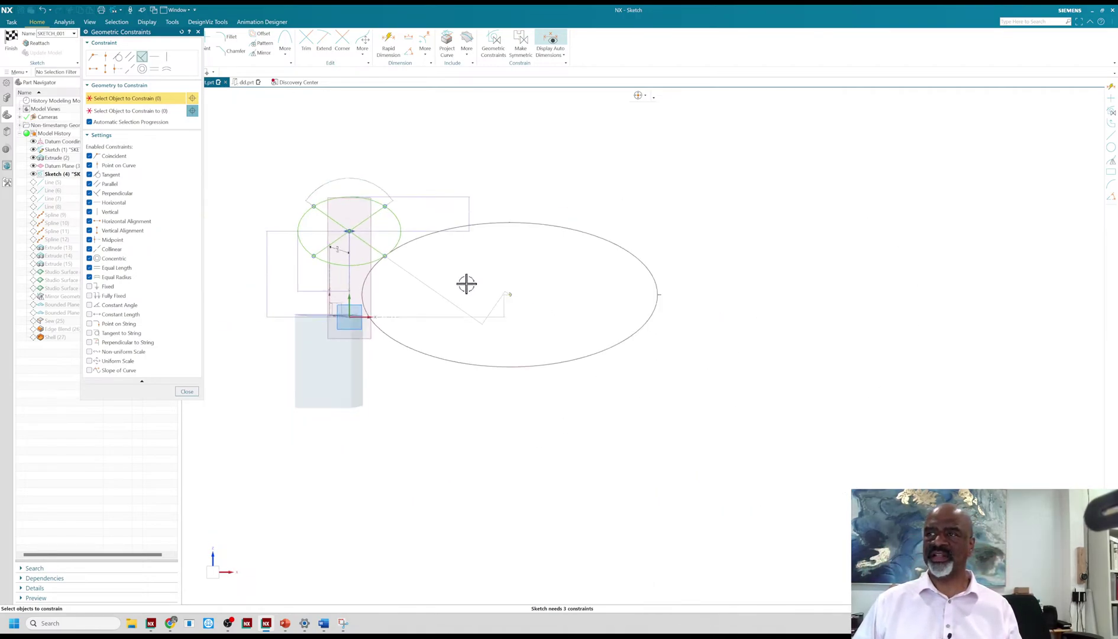
{"action": "left_click", "coordinate": [153, 56]}
{"action": "left_click", "coordinate": [519, 223]}
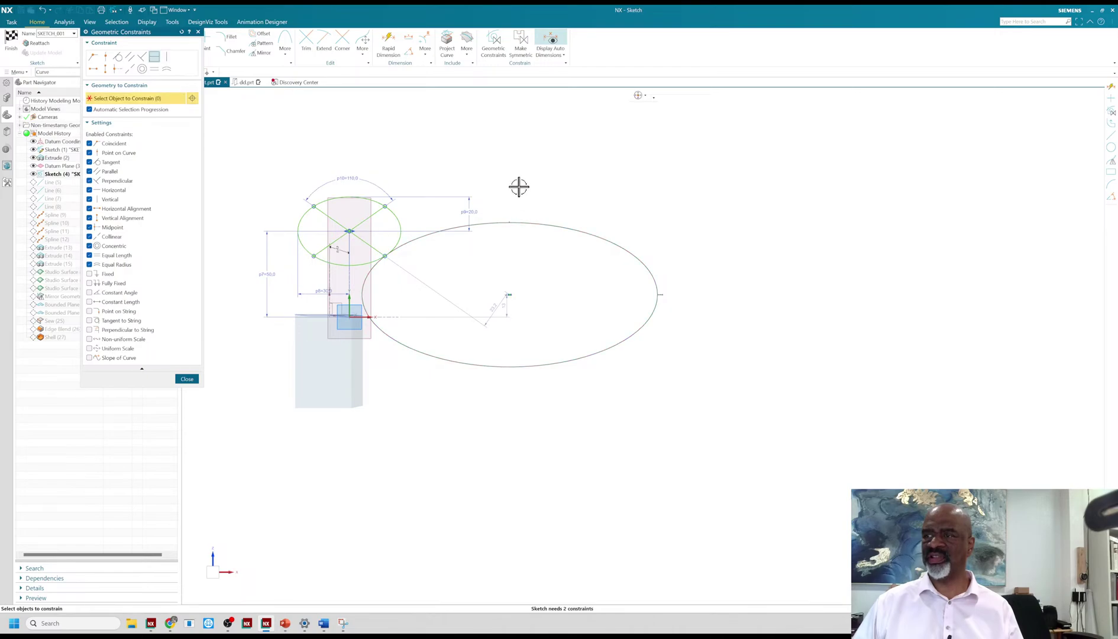
{"action": "scroll", "coordinate": [349, 232], "scroll_direction": "up", "scroll_amount": 3}
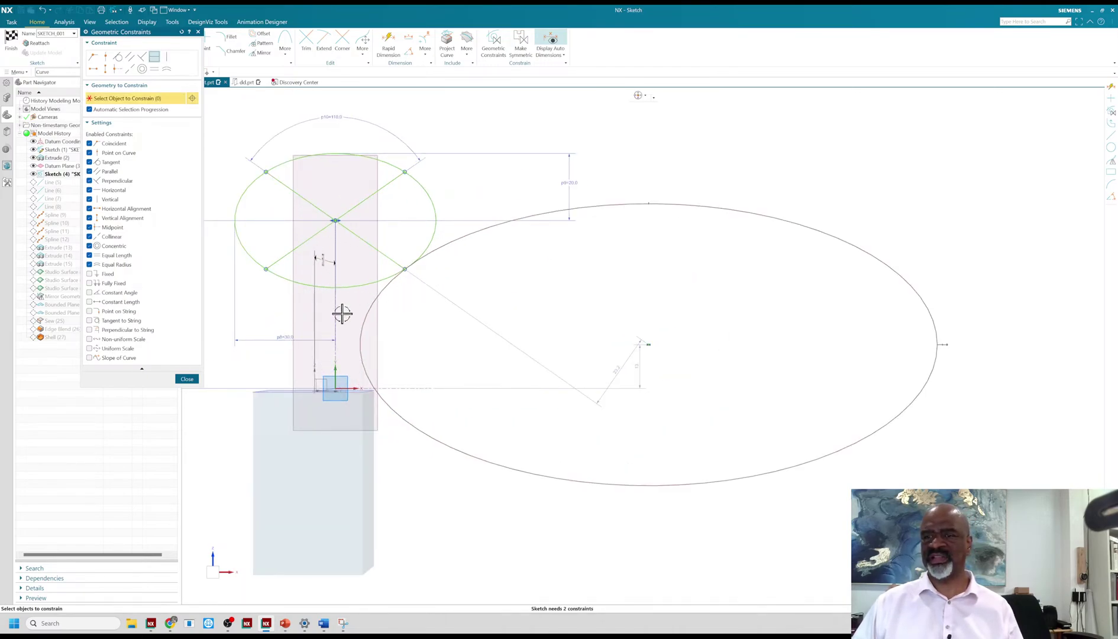
{"action": "left_click", "coordinate": [187, 379]}
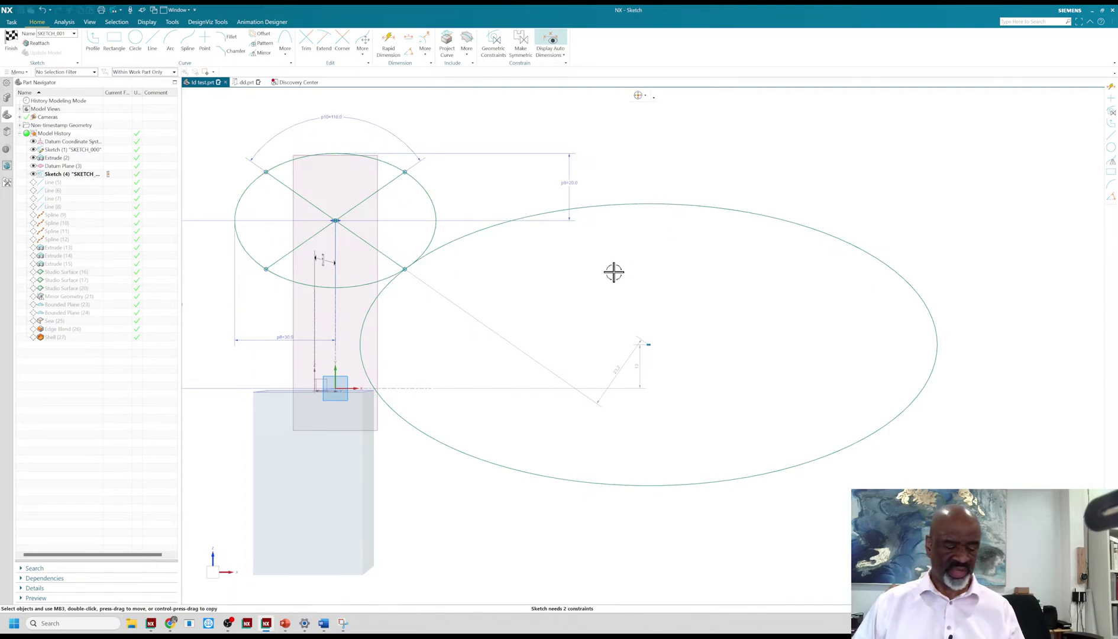
{"action": "key", "text": "ctrl+z"}
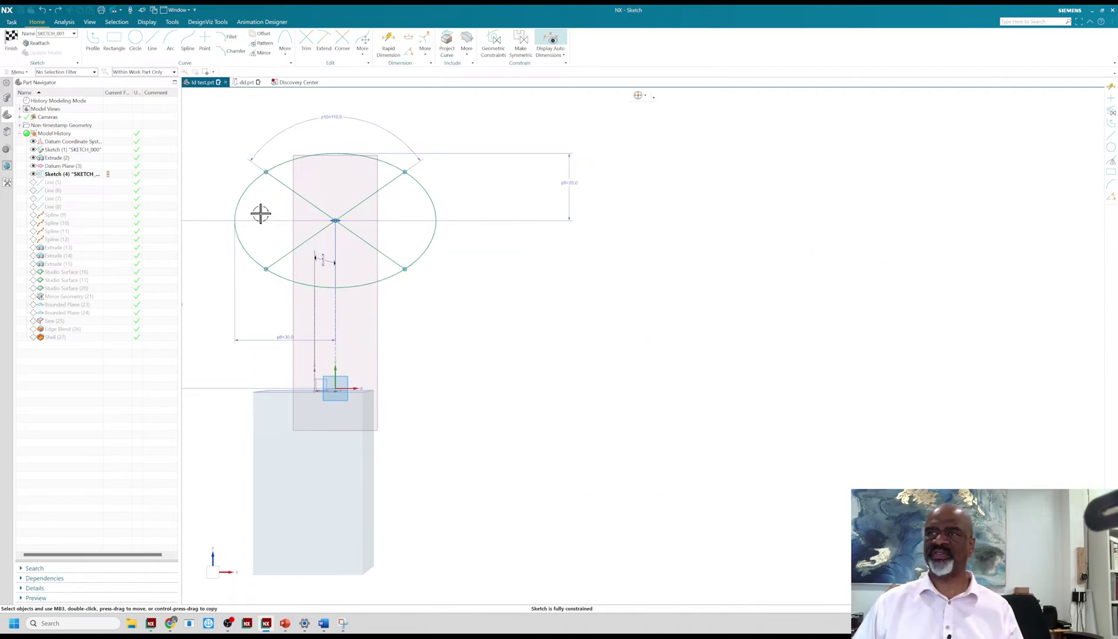
Finish the sketch and unhide the ellipse and diagonal lines of Sketch (4) in the model view
{"action": "left_click", "coordinate": [12, 41]}
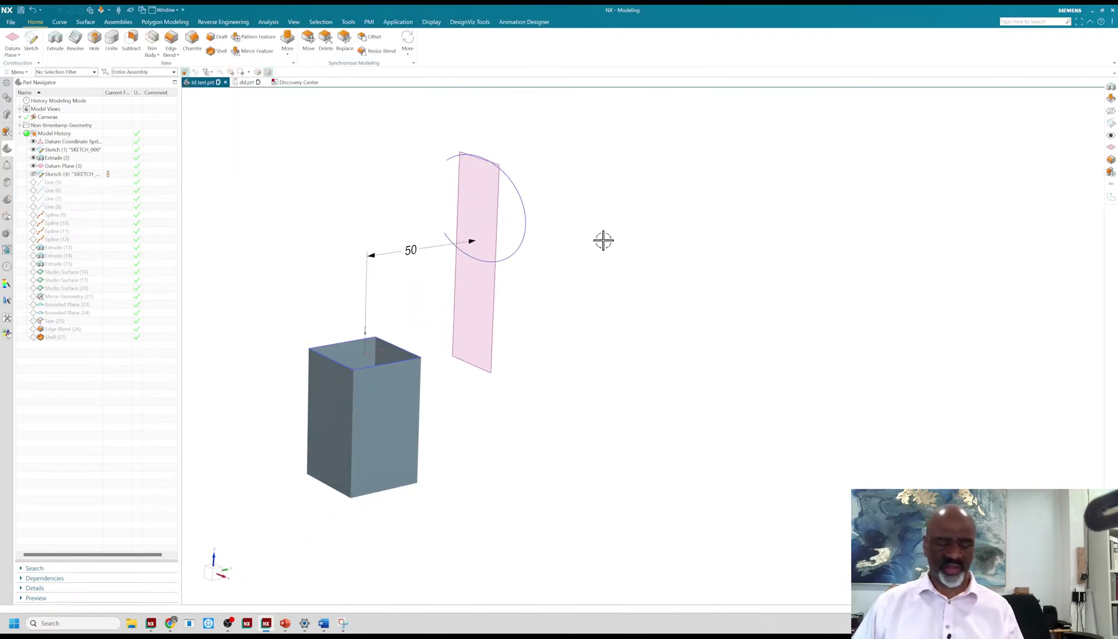
{"action": "key", "text": "ctrl+shift+k"}
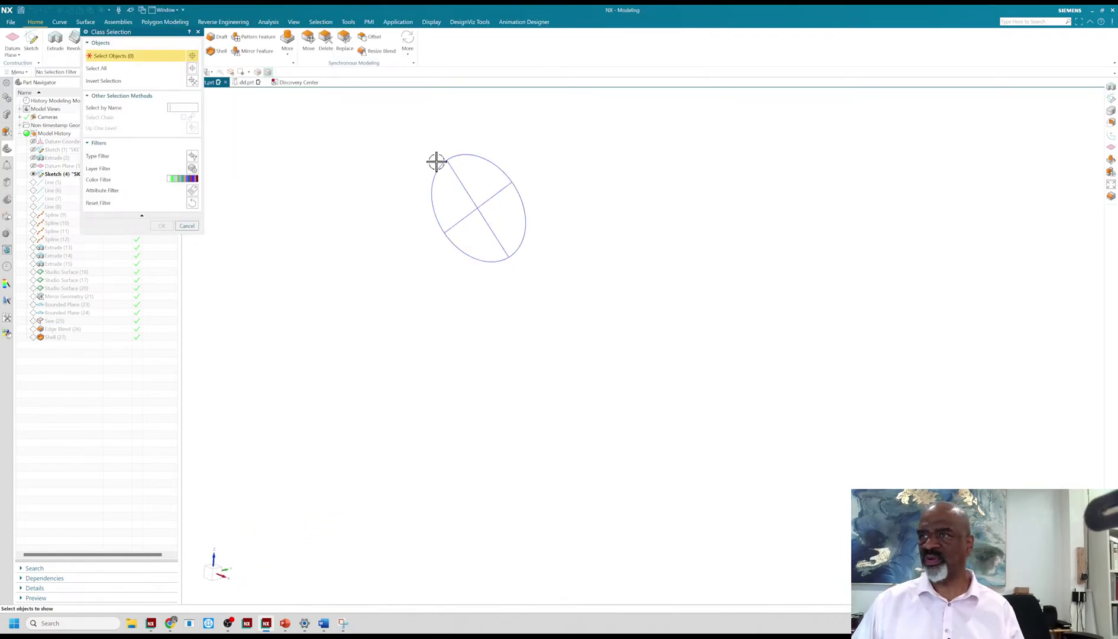
{"action": "left_click_drag", "start_coordinate": [427, 142], "coordinate": [558, 288]}
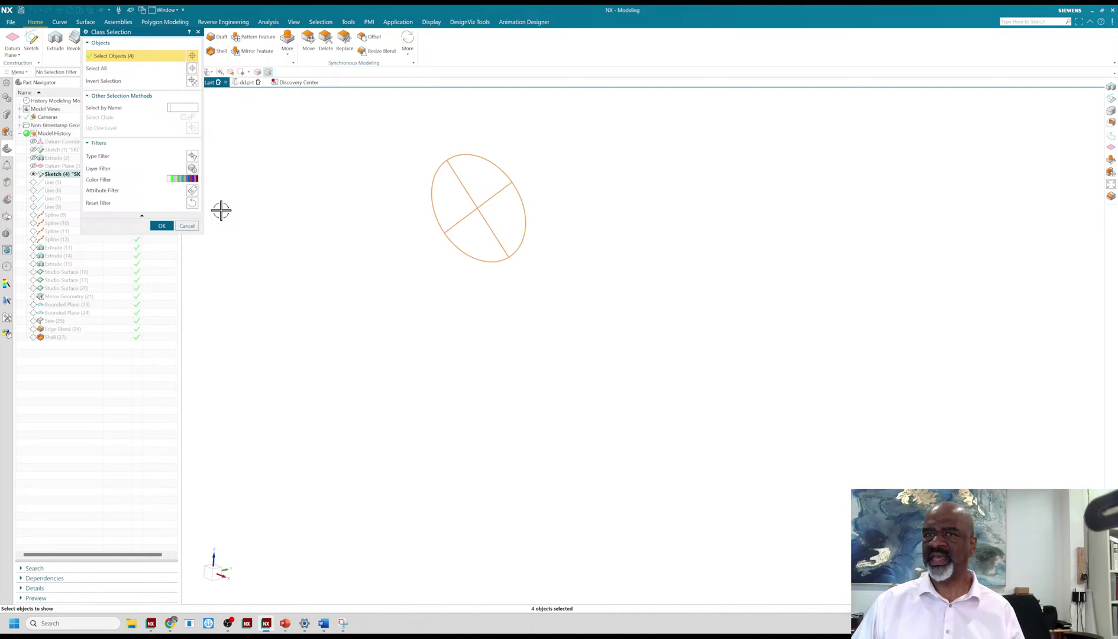
{"action": "left_click", "coordinate": [161, 226]}
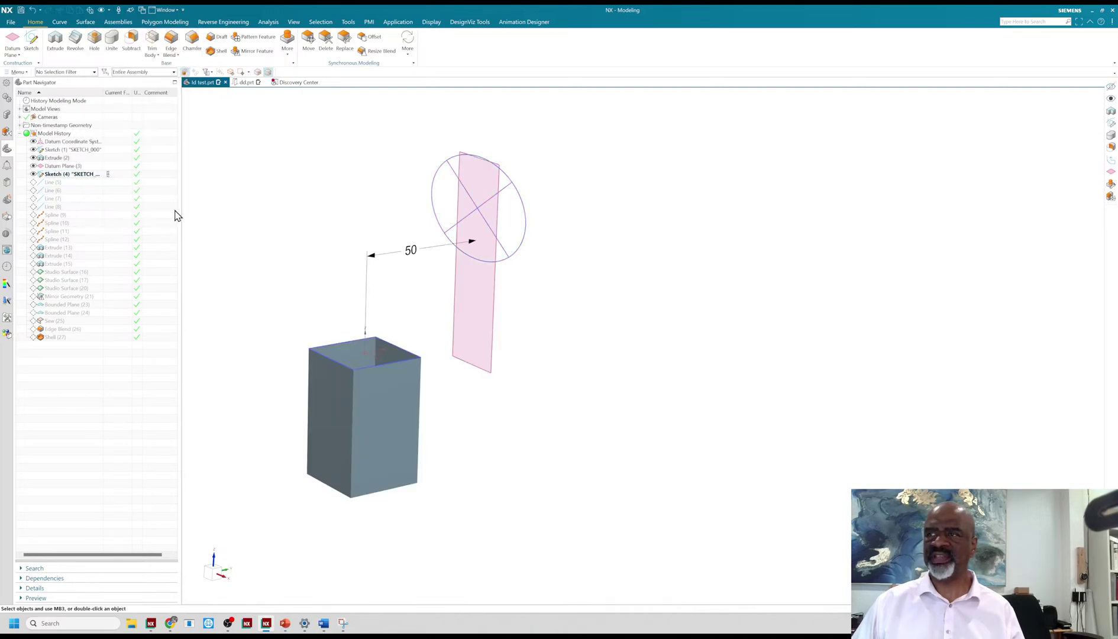
Reopen the ellipse sketch to review its dimensions and diagonal lines, and finish it
{"action": "double_click", "coordinate": [516, 193]}
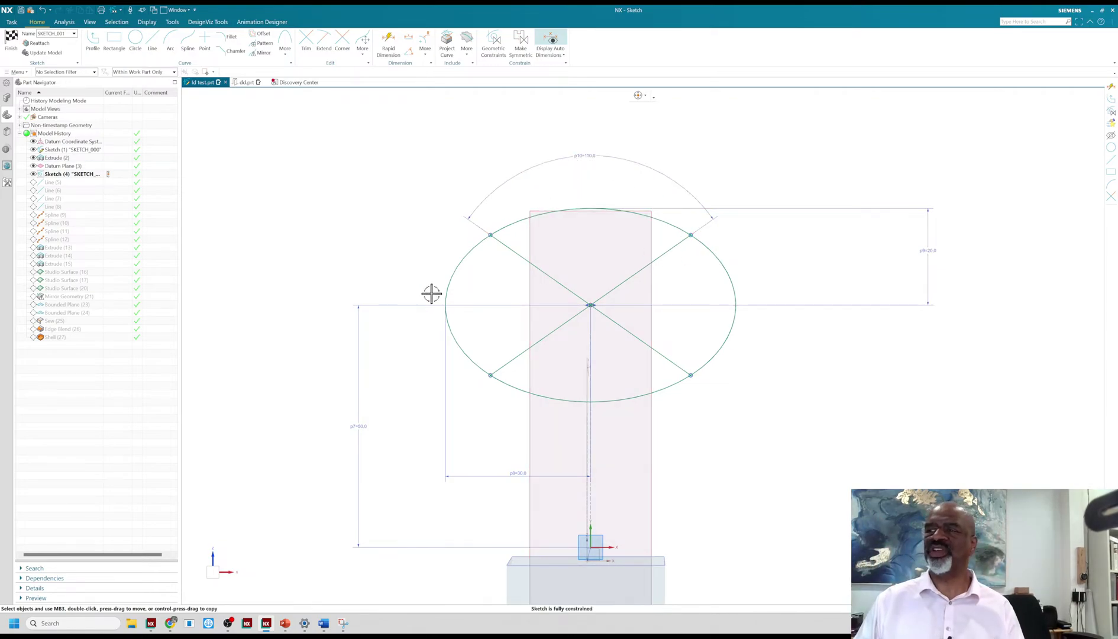
{"action": "left_click", "coordinate": [11, 41]}
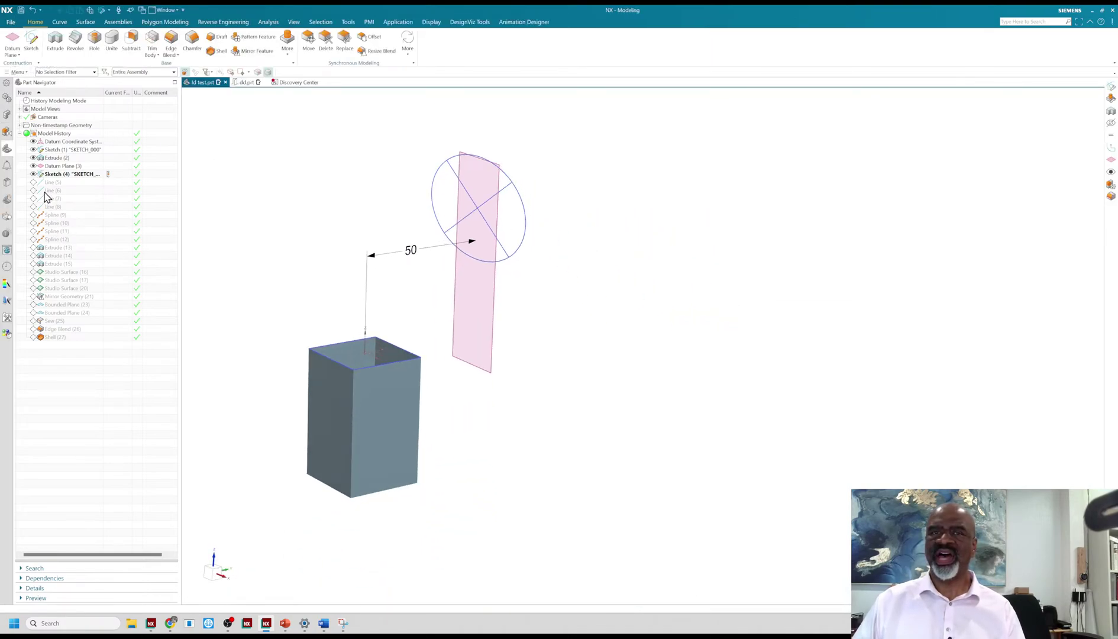
Delete all features from Line (5) through Shell (27) in the model history
{"action": "left_click", "coordinate": [58, 184]}
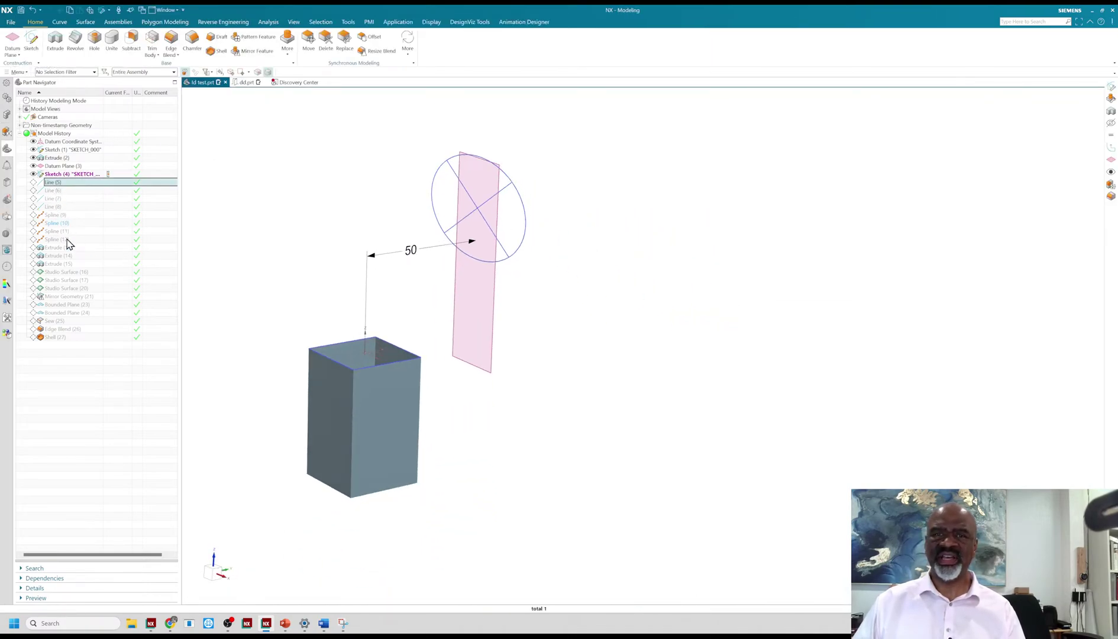
{"action": "left_click", "coordinate": [75, 337], "text": "shift"}
{"action": "right_click", "coordinate": [79, 314]}
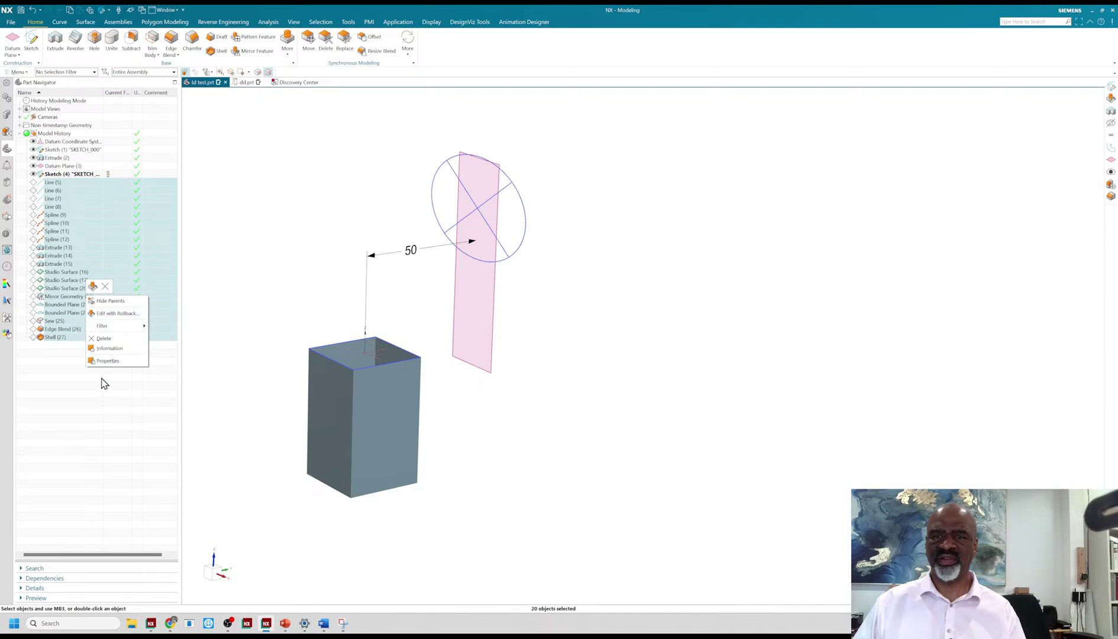
{"action": "left_click", "coordinate": [103, 339]}
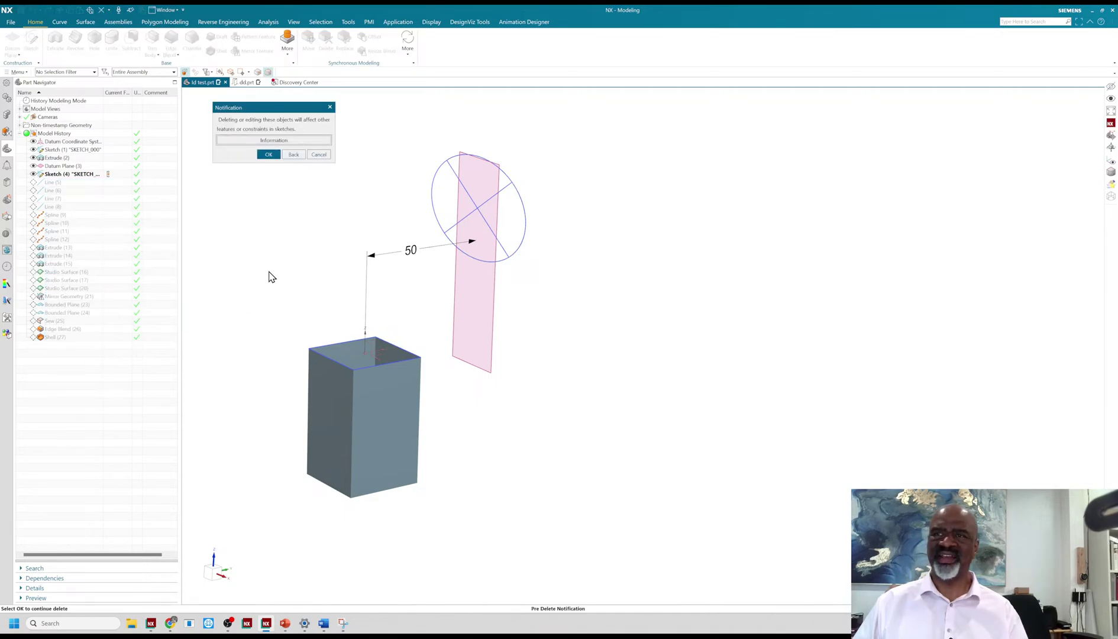
{"action": "left_click", "coordinate": [278, 154]}
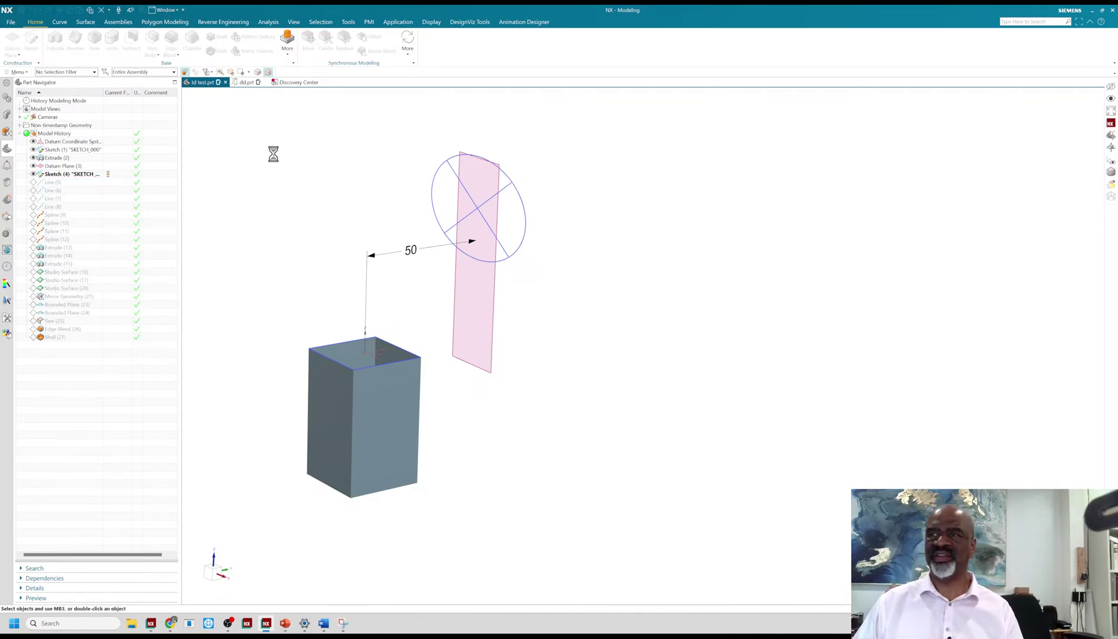
{"action": "mouse_move", "coordinate": [286, 183]}
{"action": "middle_mouse_down"}
{"action": "mouse_move", "coordinate": [276, 182]}
{"action": "mouse_move", "coordinate": [296, 194]}
{"action": "middle_mouse_up"}
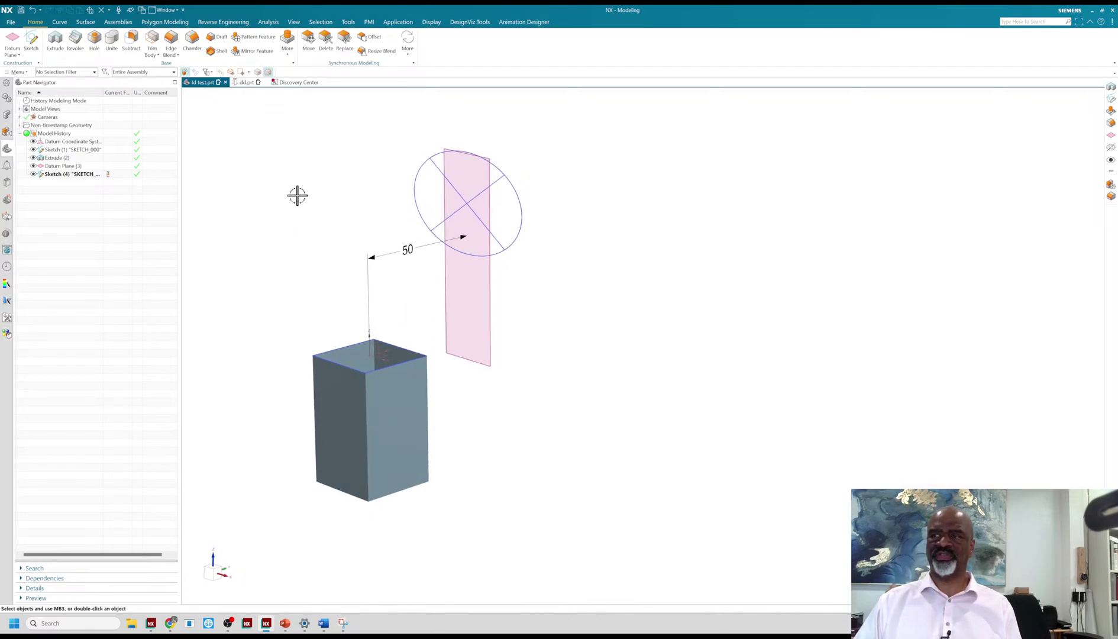
{"action": "left_click", "coordinate": [55, 158]}
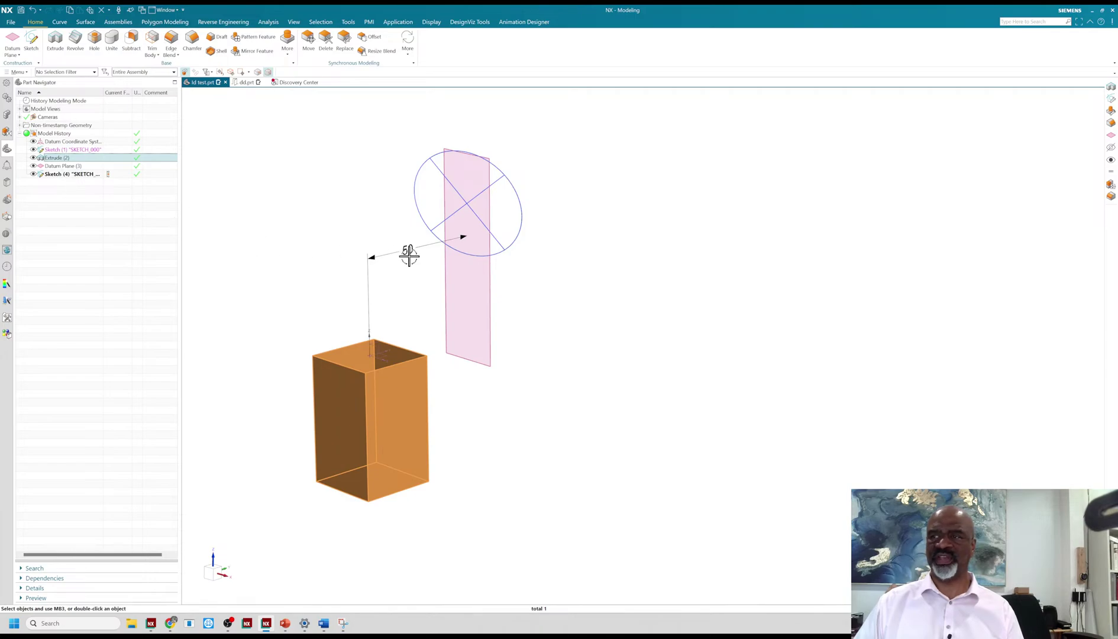
{"action": "left_click", "coordinate": [217, 206]}
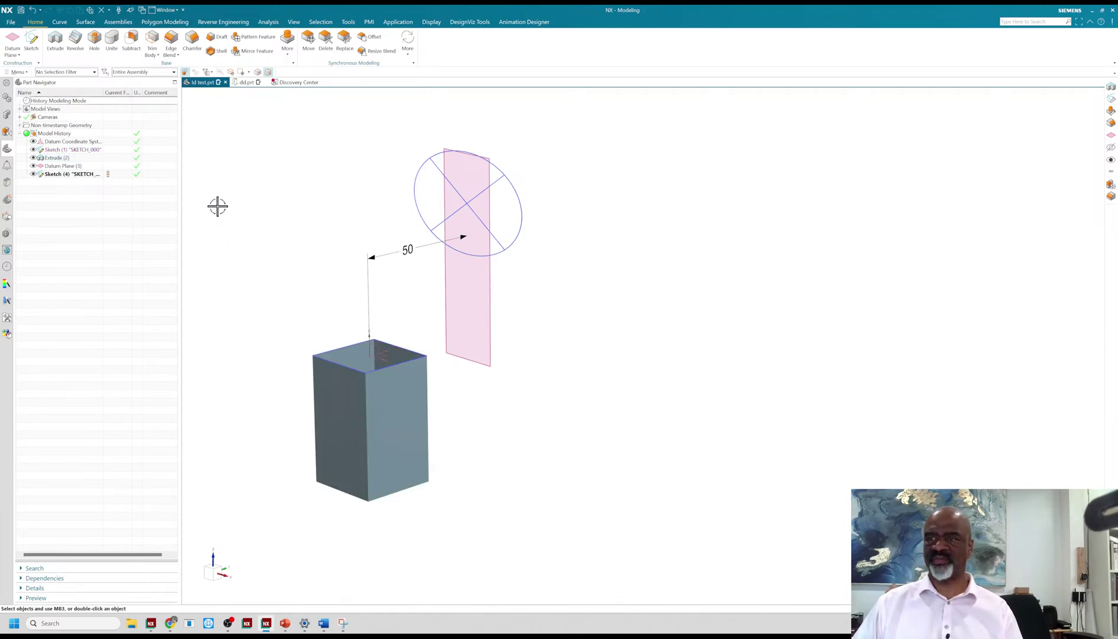
{"action": "scroll", "coordinate": [399, 307], "scroll_direction": "up", "scroll_amount": 2}
{"action": "scroll", "coordinate": [400, 307], "scroll_direction": "down", "scroll_amount": 1}
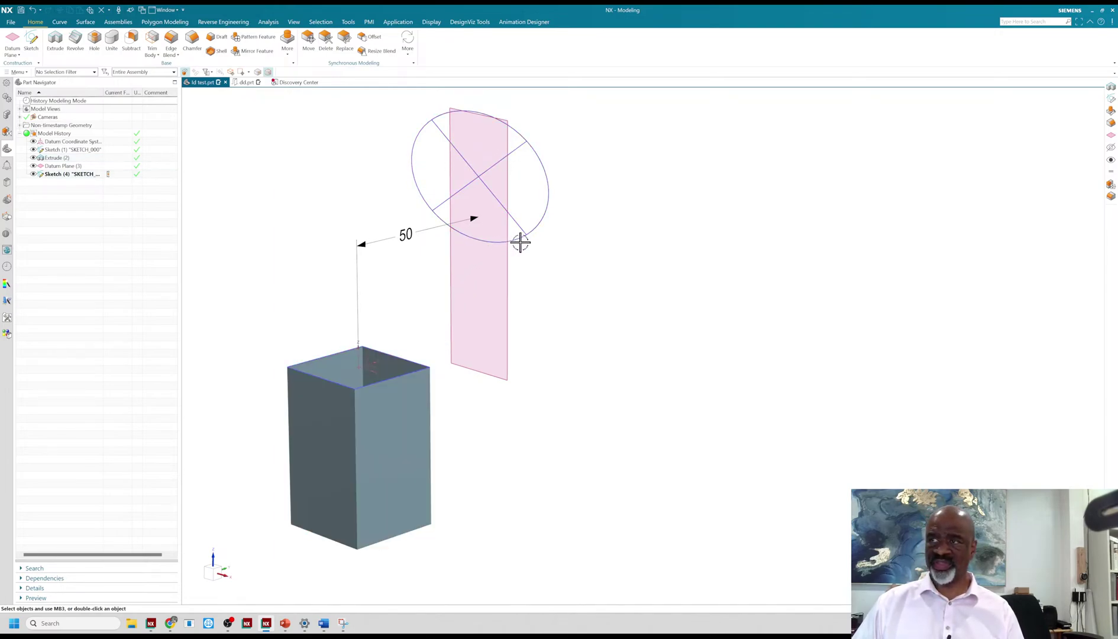
{"action": "middle_click_drag", "start_coordinate": [353, 220], "coordinate": [342, 232], "text": "shift"}
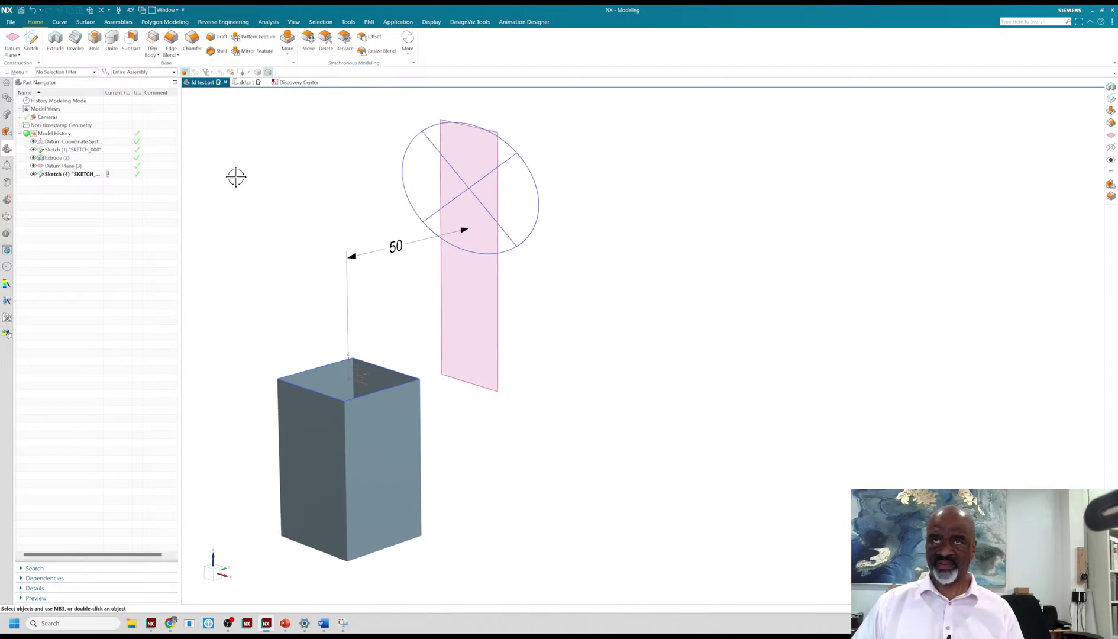
Extrude the ellipse arc facing away from the datum plane 40 mm away from the square tube, using Single Curve with Stop at Intersection
{"action": "left_click", "coordinate": [55, 40]}
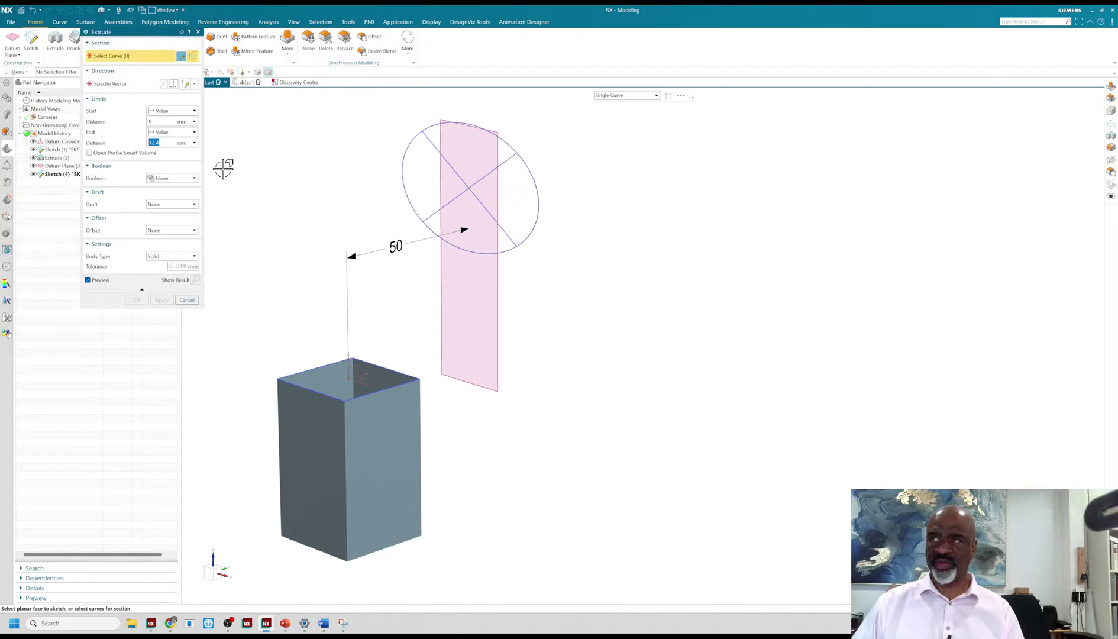
{"action": "left_click", "coordinate": [655, 95]}
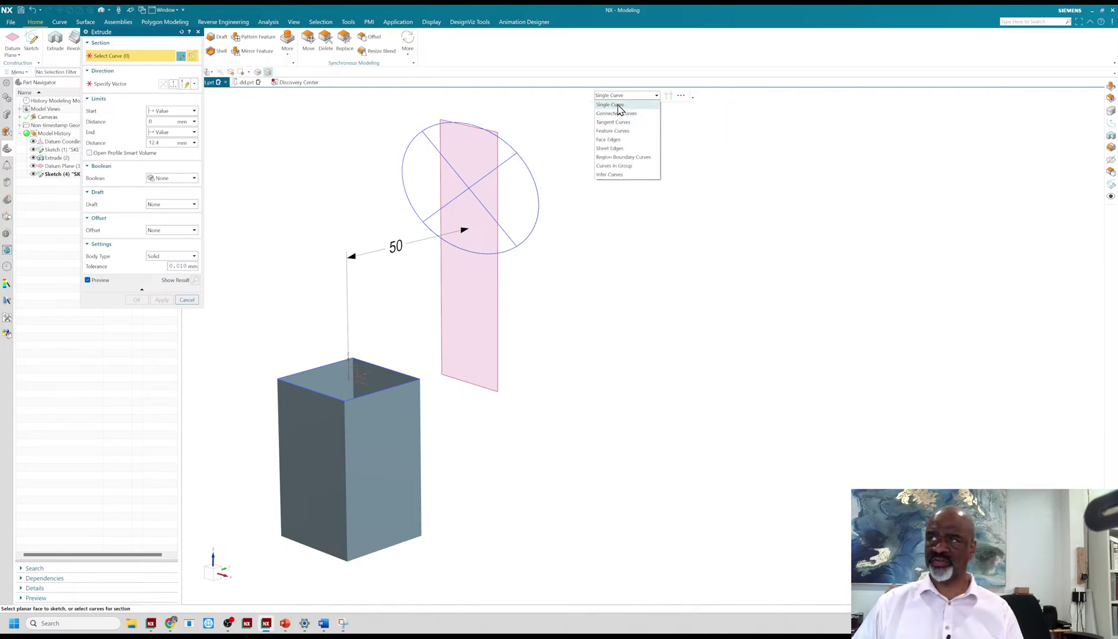
{"action": "left_click", "coordinate": [616, 106]}
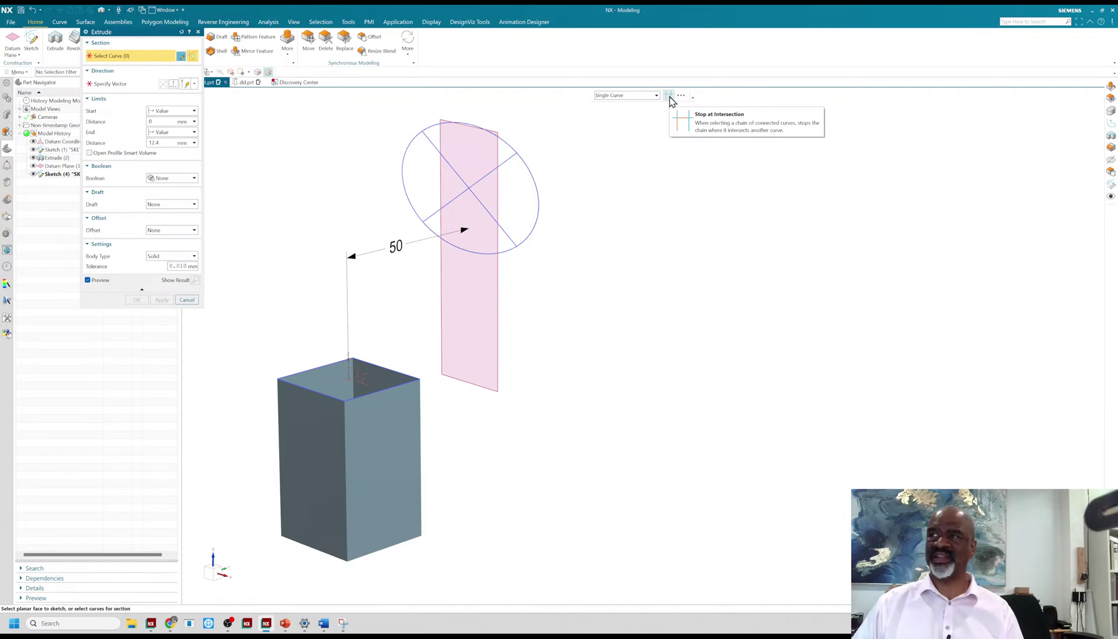
{"action": "left_click", "coordinate": [668, 96]}
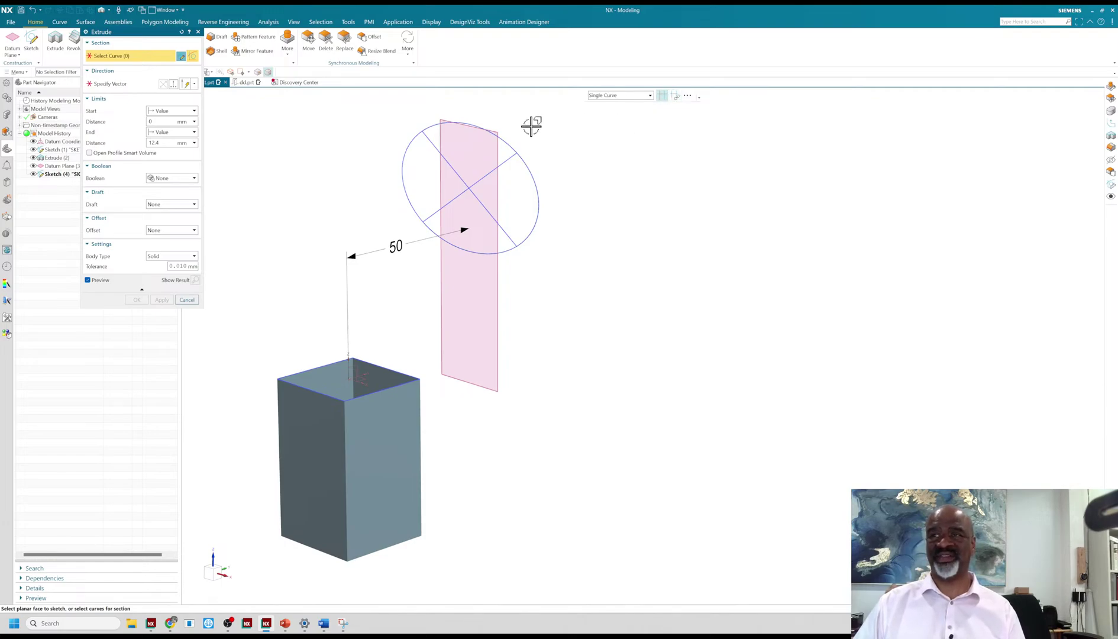
{"action": "left_click", "coordinate": [537, 180]}
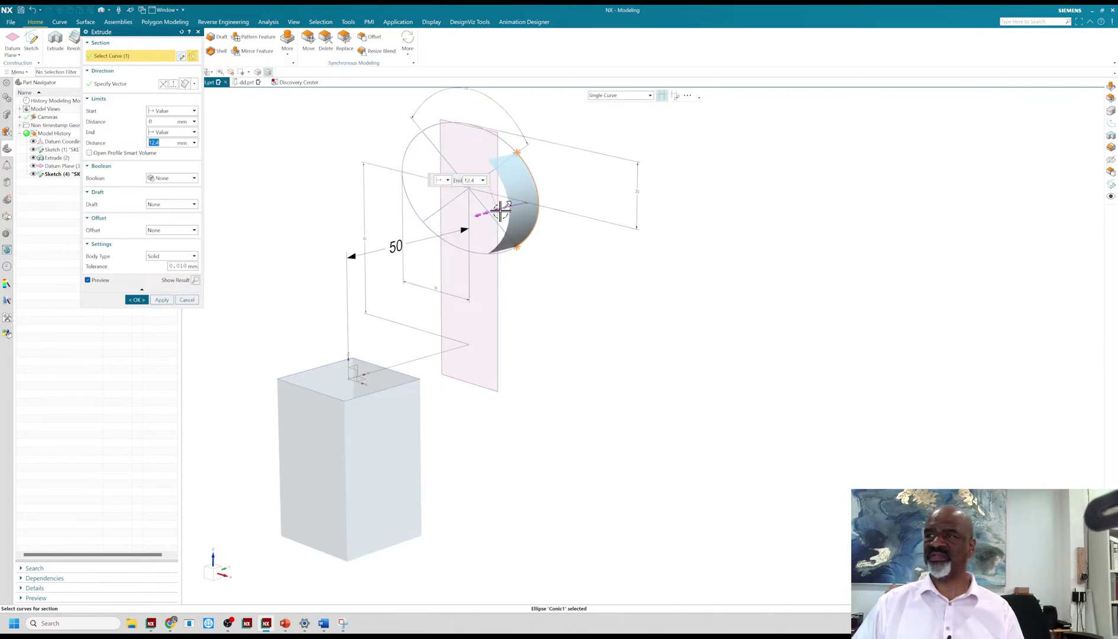
{"action": "left_click_drag", "start_coordinate": [499, 209], "coordinate": [573, 287]}
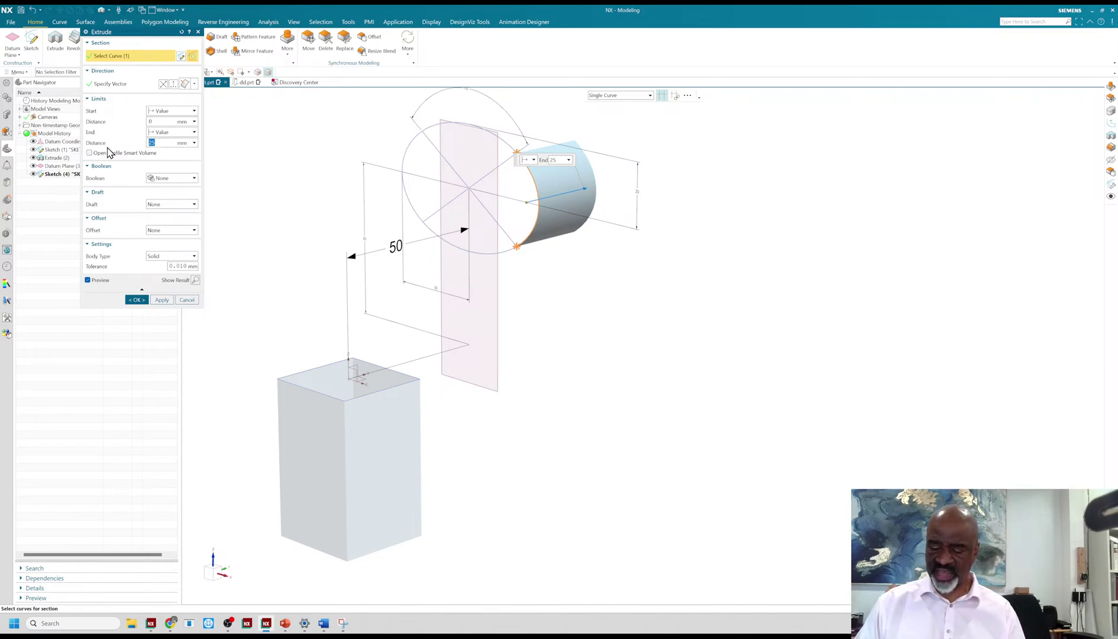
{"action": "type", "text": "40"}
{"action": "key", "text": "Return"}
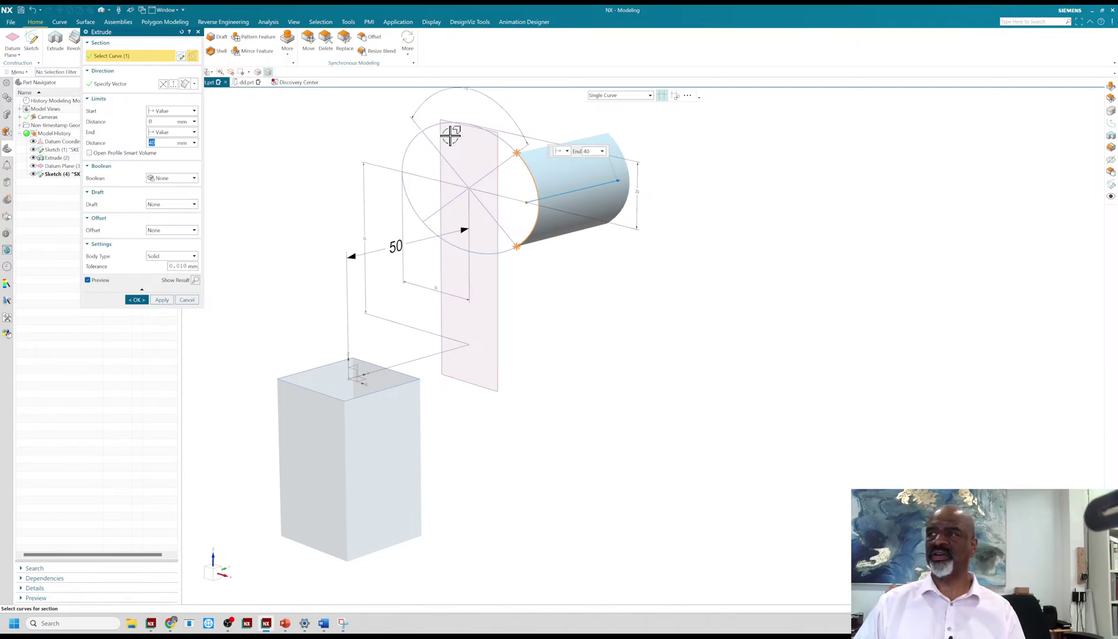
{"action": "left_click", "coordinate": [161, 300]}
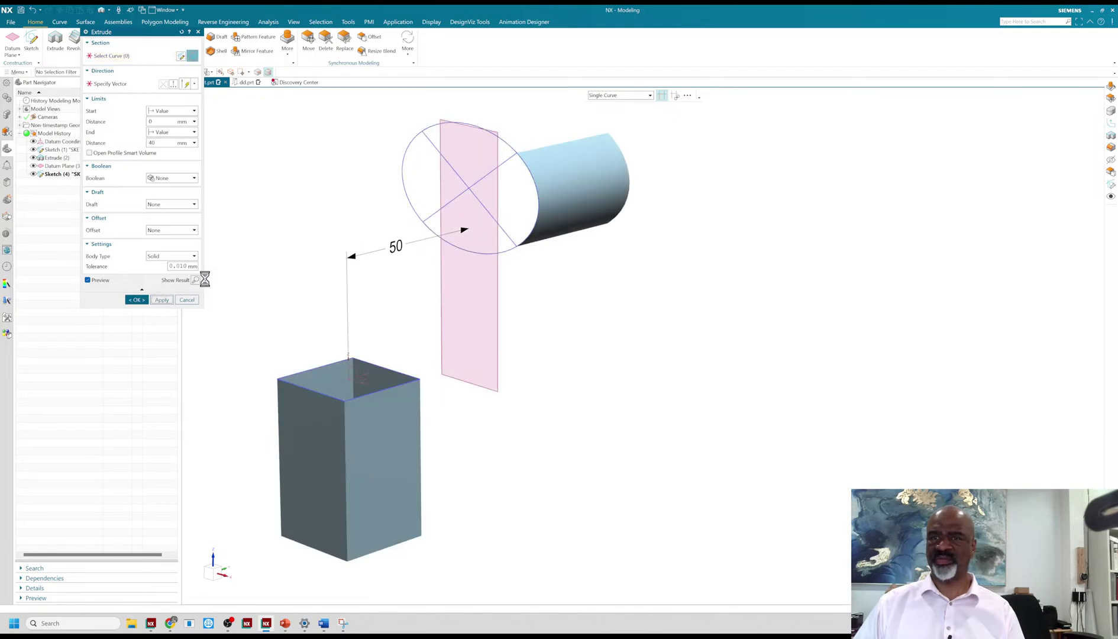
Extrude the ellipse's upper and lower arcs between the diagonals 40 mm as two separate features
{"action": "left_click", "coordinate": [494, 137]}
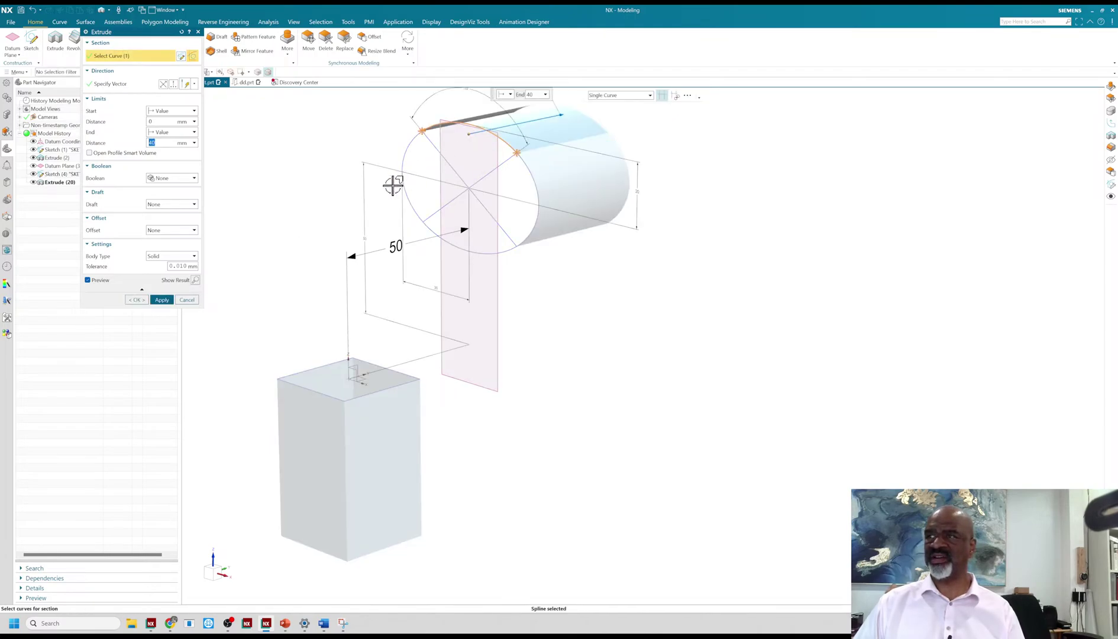
{"action": "left_click", "coordinate": [162, 300]}
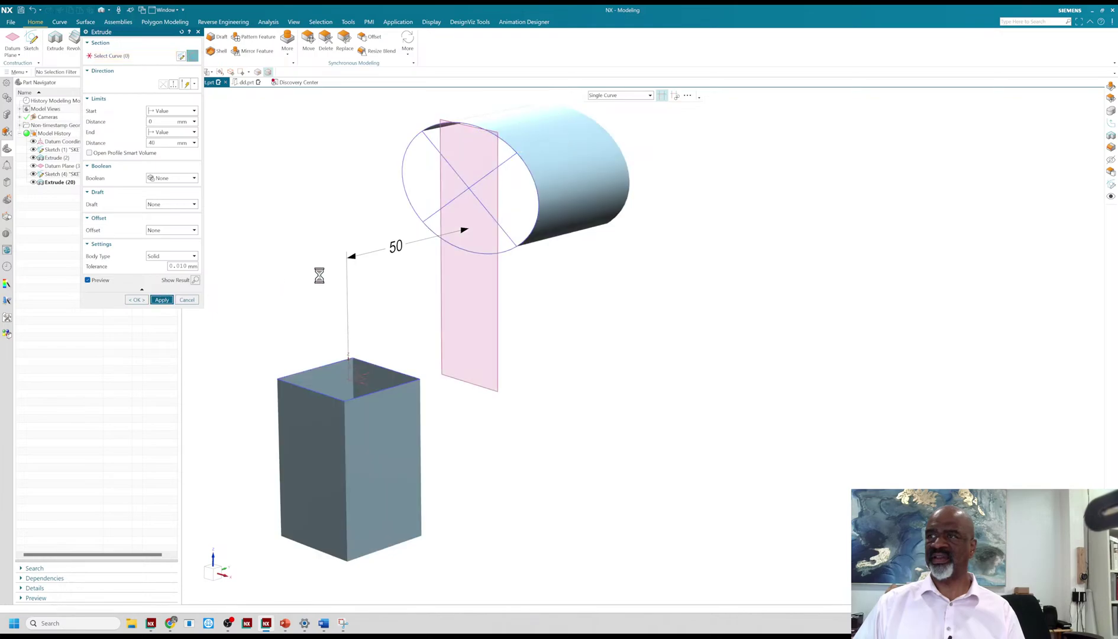
{"action": "left_click", "coordinate": [466, 246]}
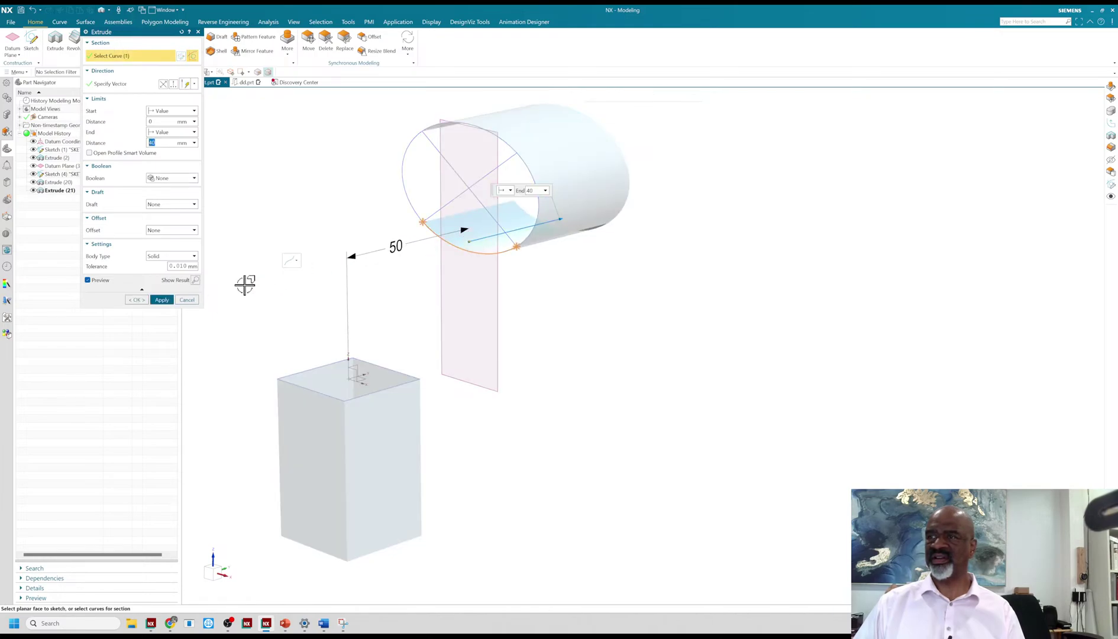
{"action": "left_click", "coordinate": [161, 299]}
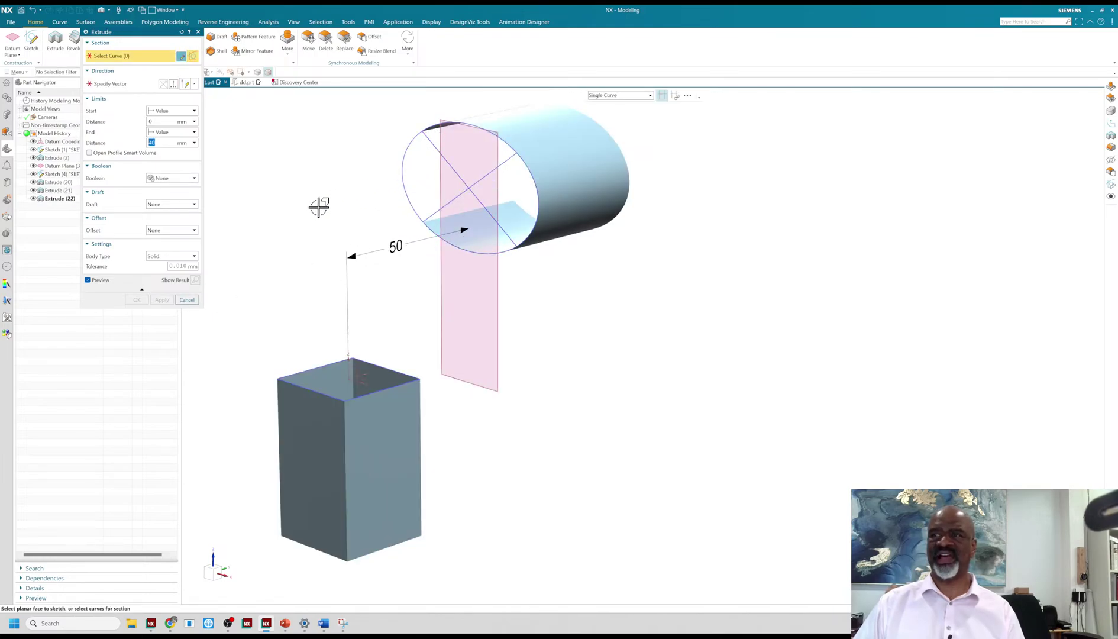
{"action": "left_click", "coordinate": [187, 299]}
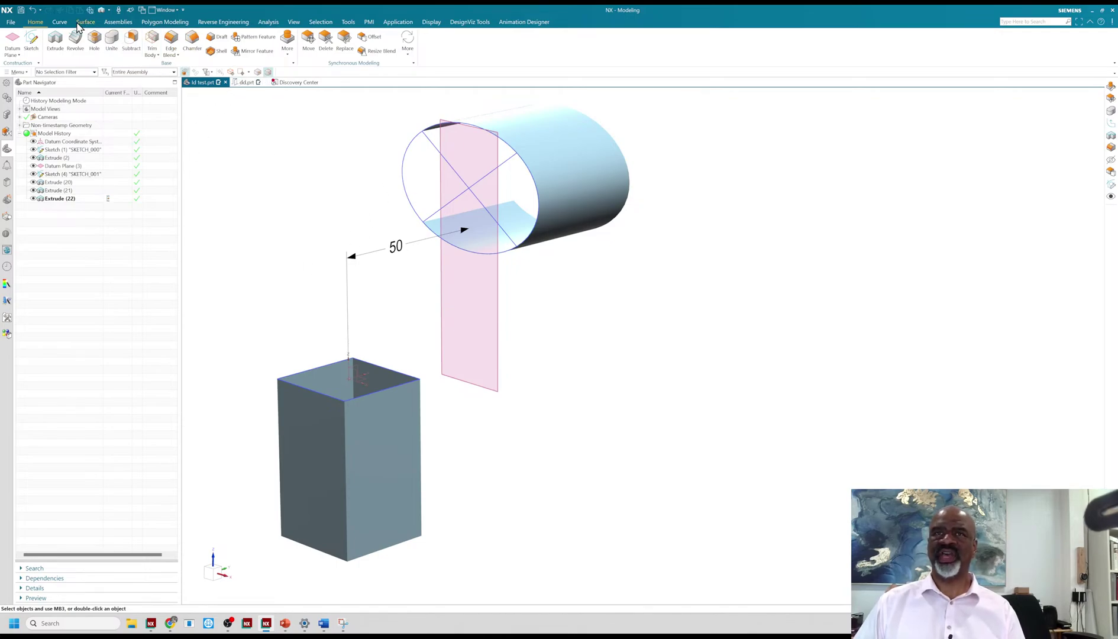
Start a through-points Studio Spline at the square tube's front top corner, on its vertical edge, with inferred G2 continuity
{"action": "left_click", "coordinate": [85, 22]}
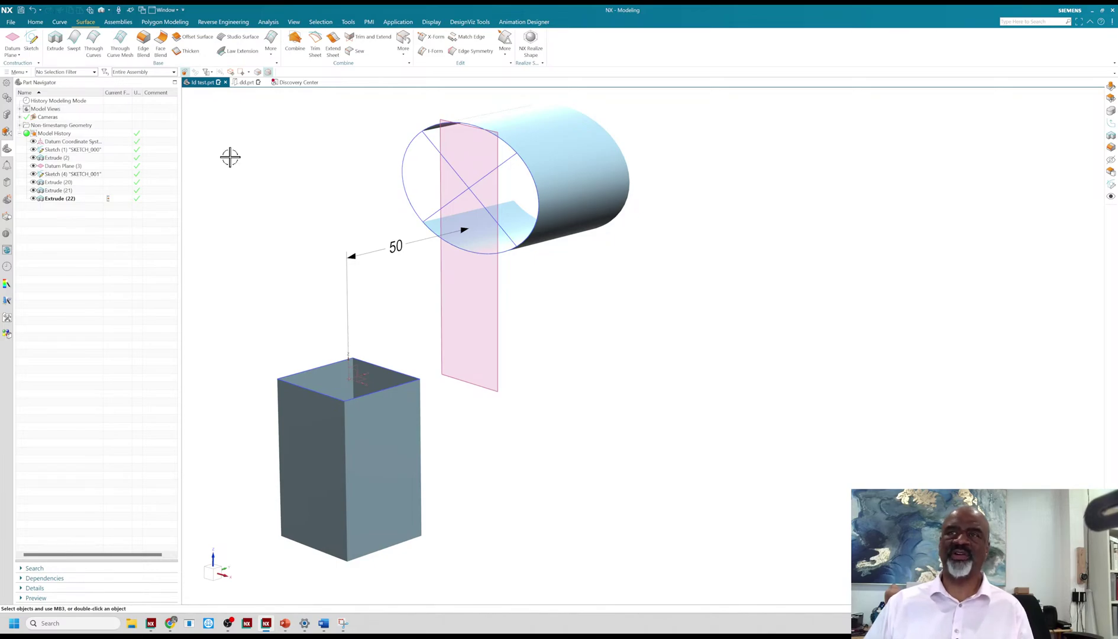
{"action": "left_click", "coordinate": [59, 24]}
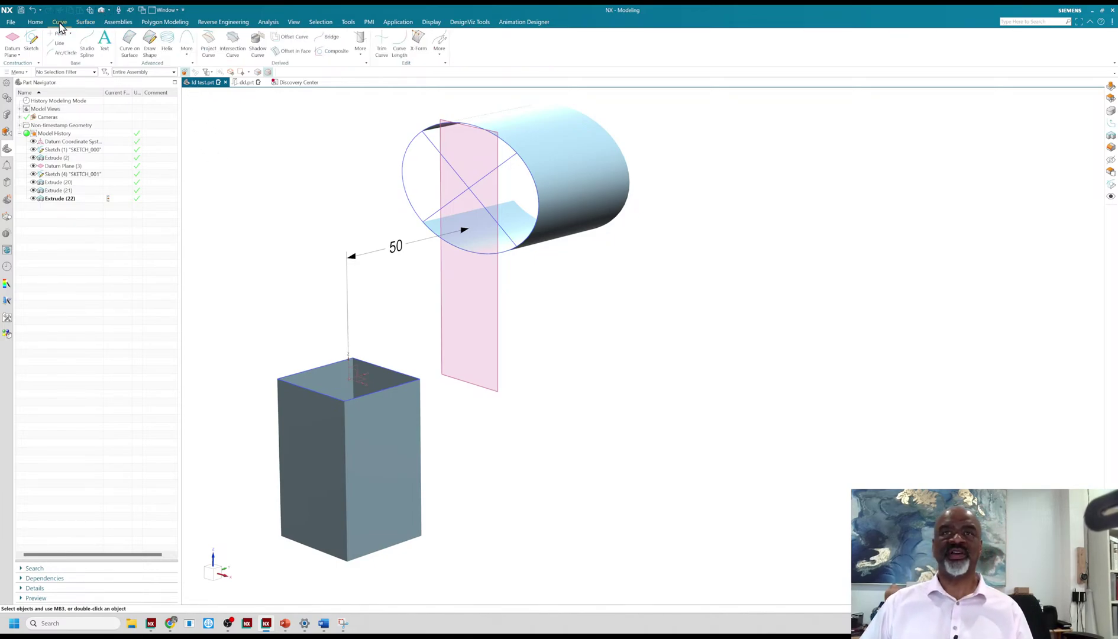
{"action": "left_click", "coordinate": [87, 44]}
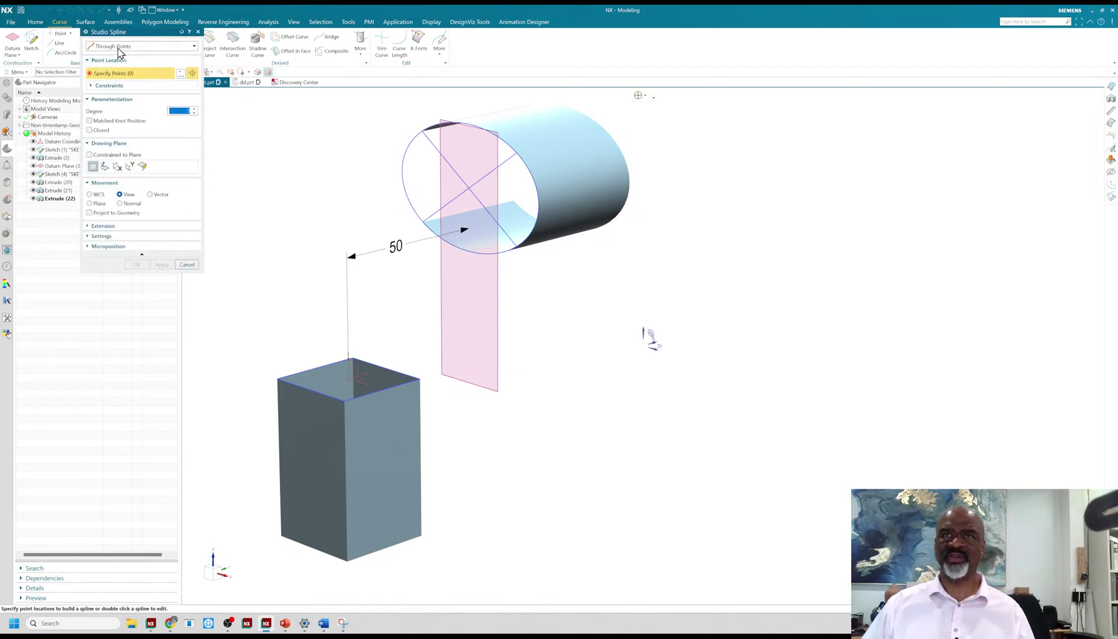
{"action": "left_click", "coordinate": [345, 402]}
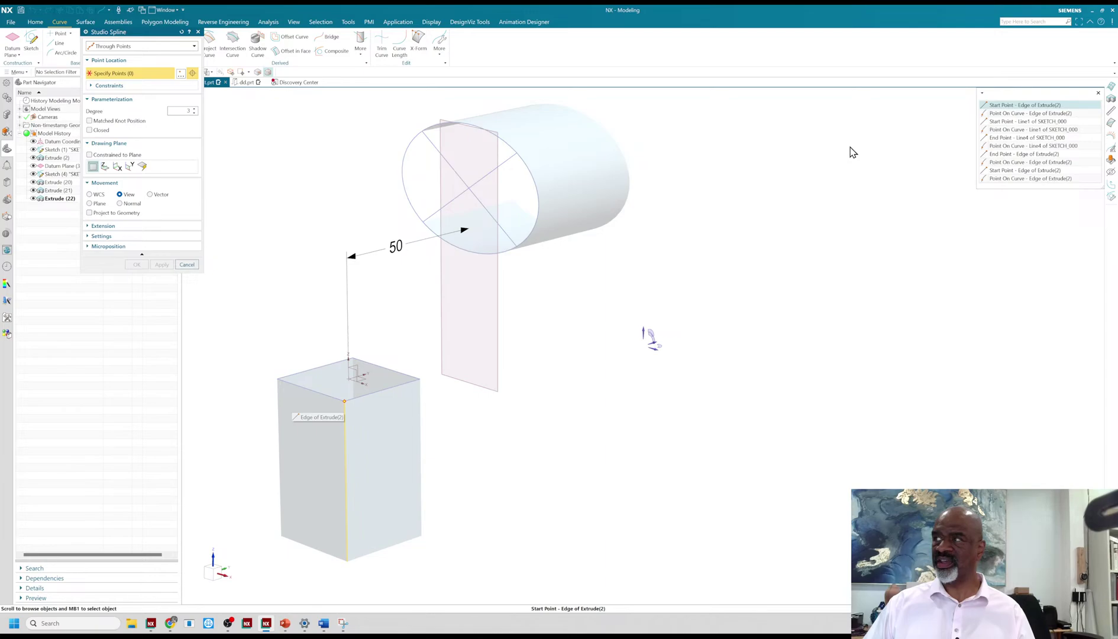
{"action": "left_click", "coordinate": [1000, 105]}
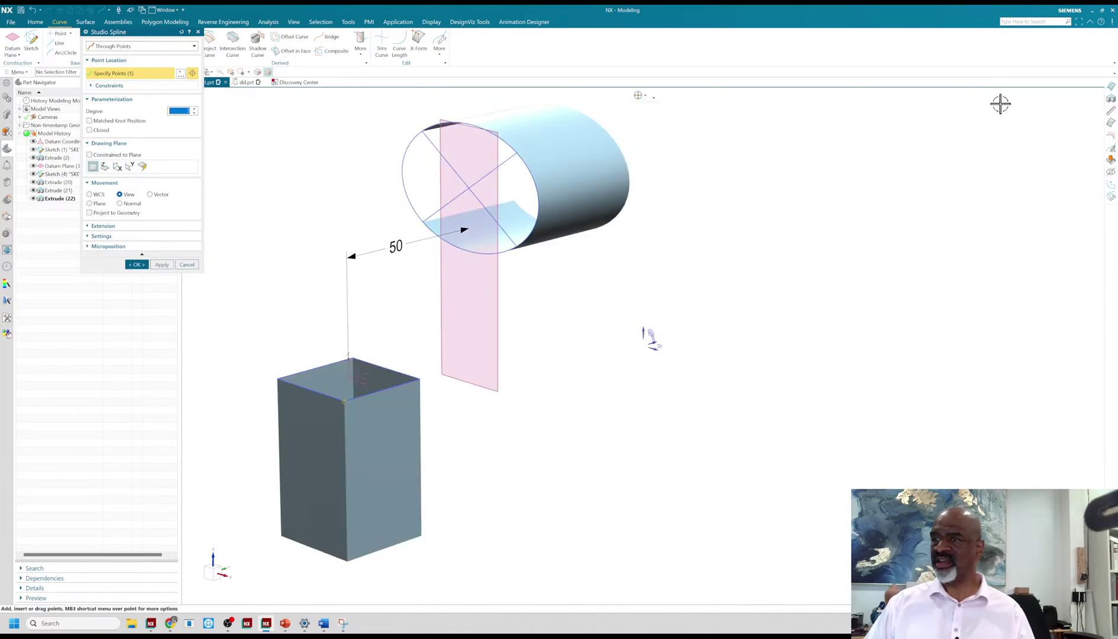
{"action": "right_click", "coordinate": [345, 401]}
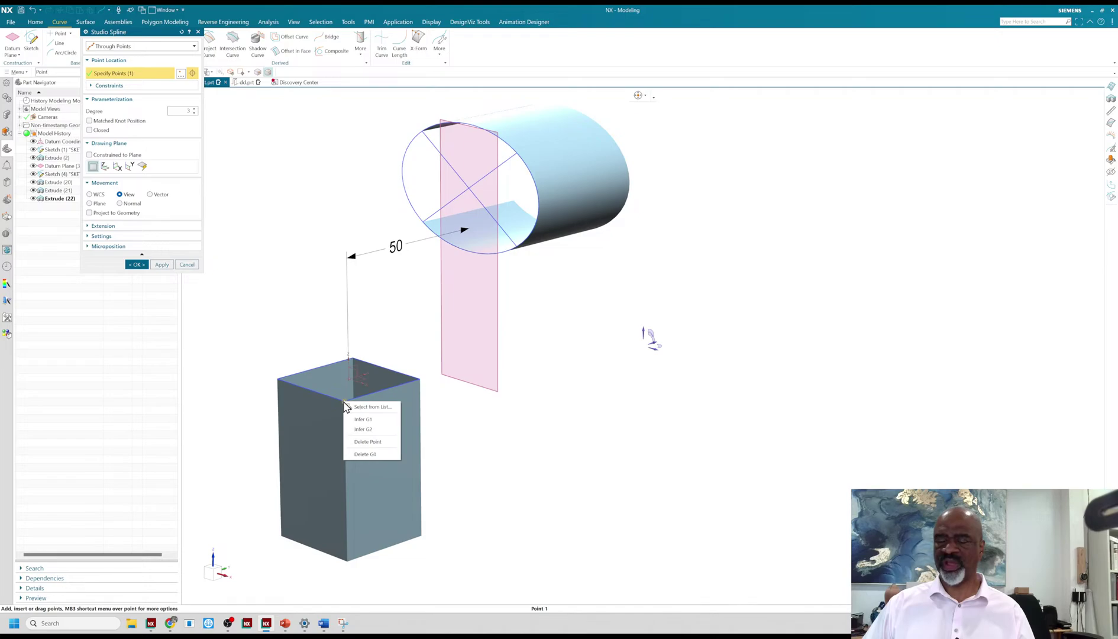
{"action": "left_click", "coordinate": [362, 430]}
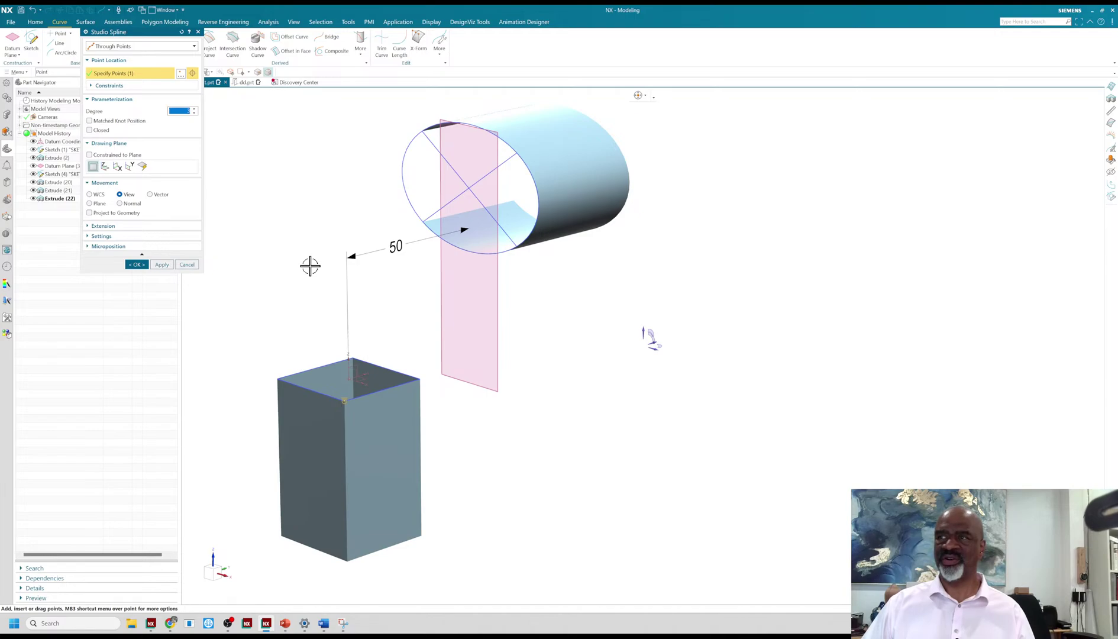
End the spline at the upper seam between the first two extruded ellipse arcs with inferred G2 continuity, and create it
{"action": "left_click", "coordinate": [518, 153]}
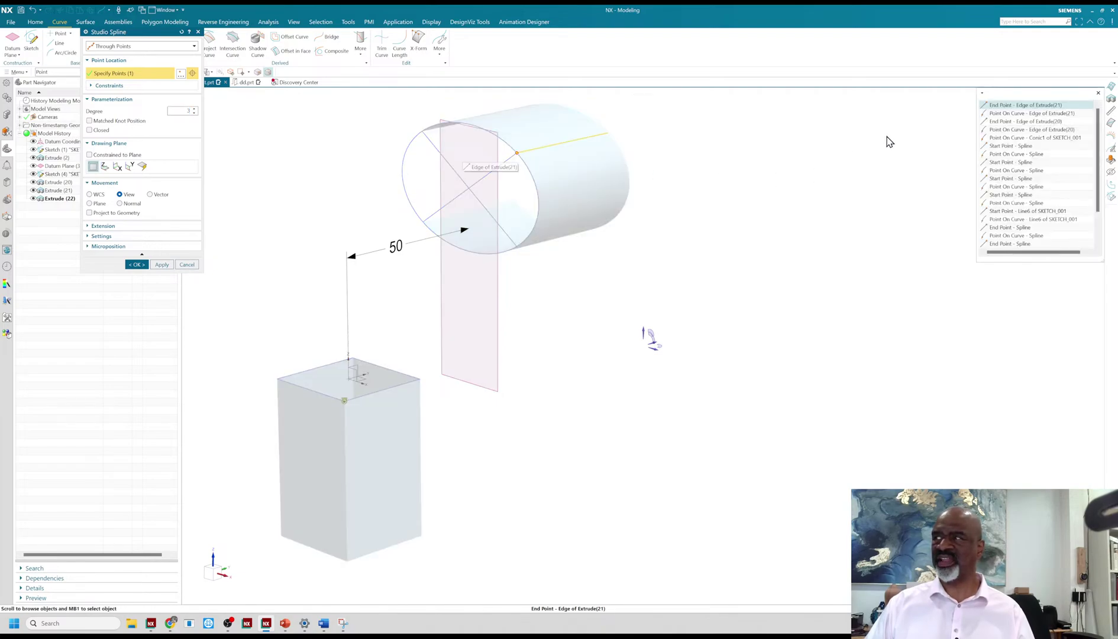
{"action": "left_click", "coordinate": [1000, 106]}
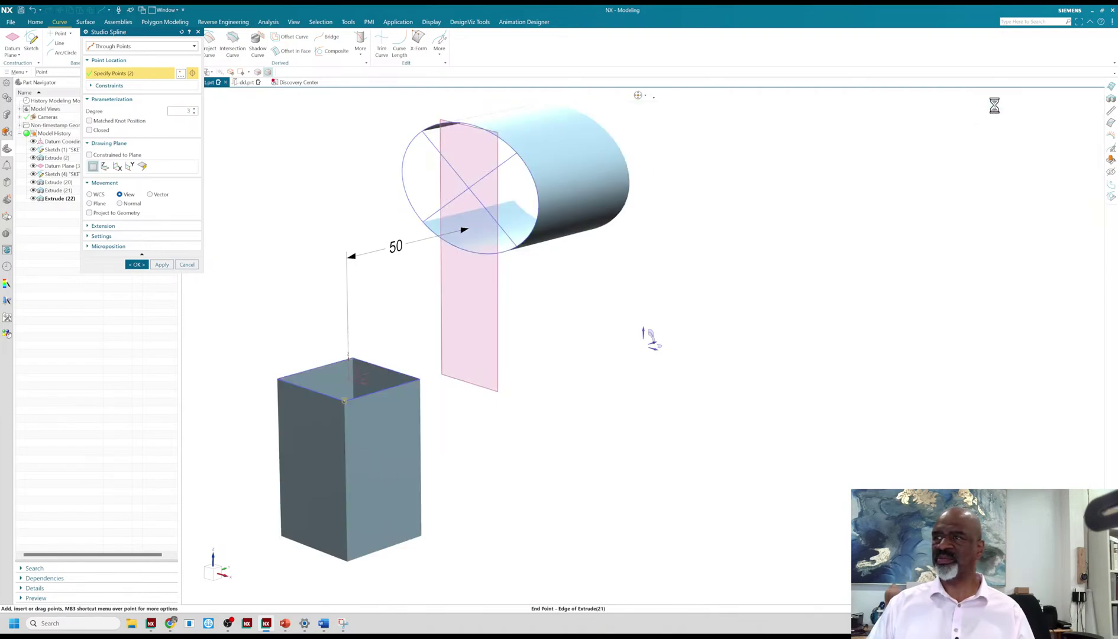
{"action": "right_click", "coordinate": [517, 153]}
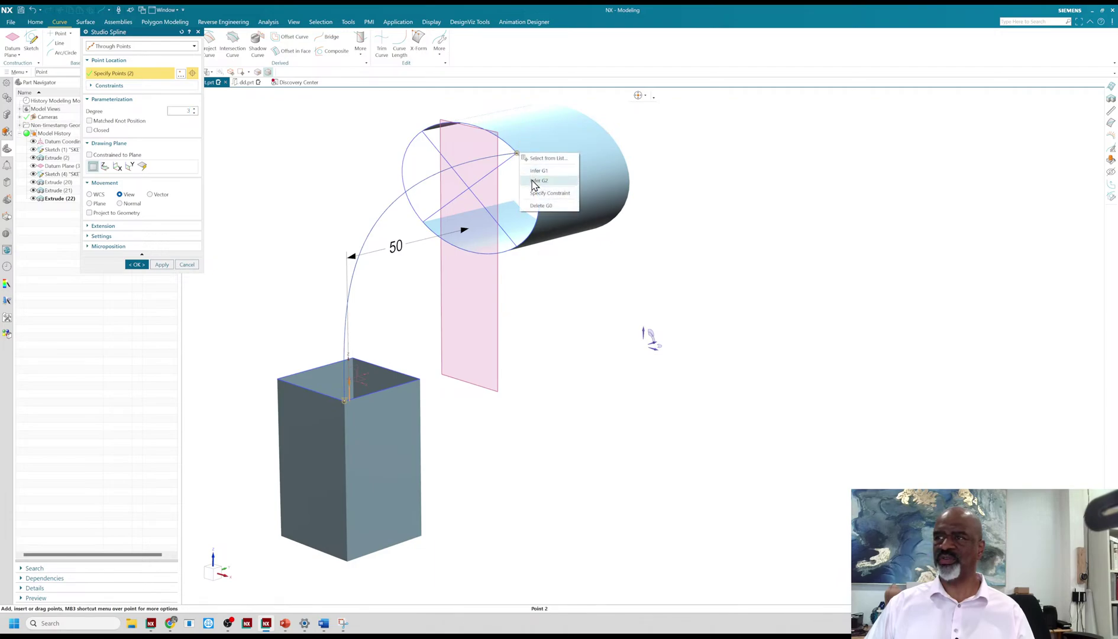
{"action": "left_click", "coordinate": [538, 180]}
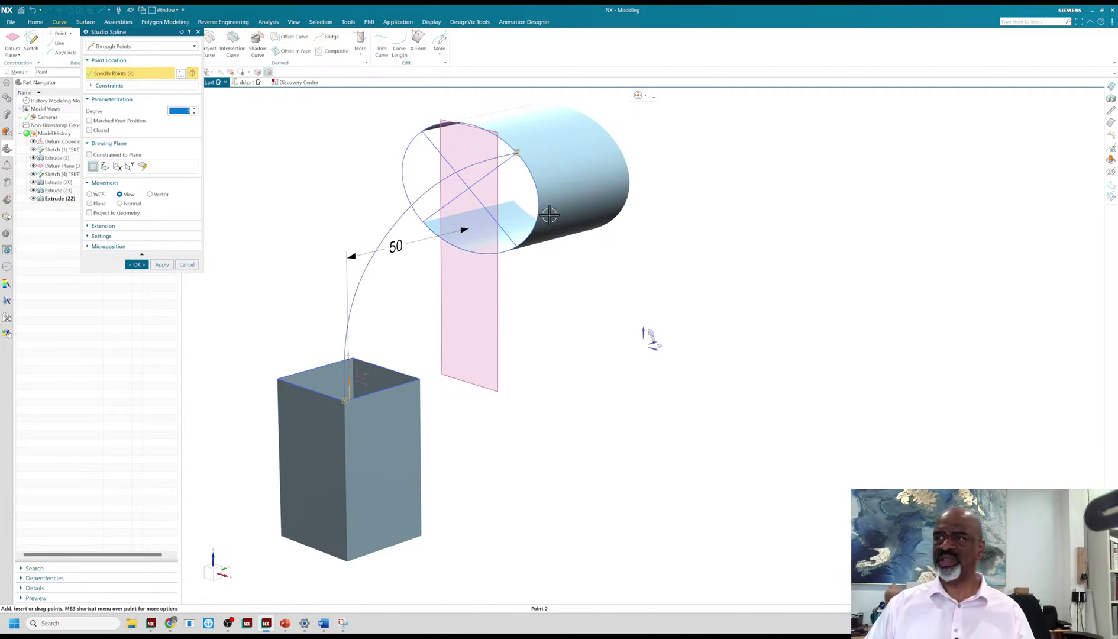
{"action": "left_click", "coordinate": [161, 265]}
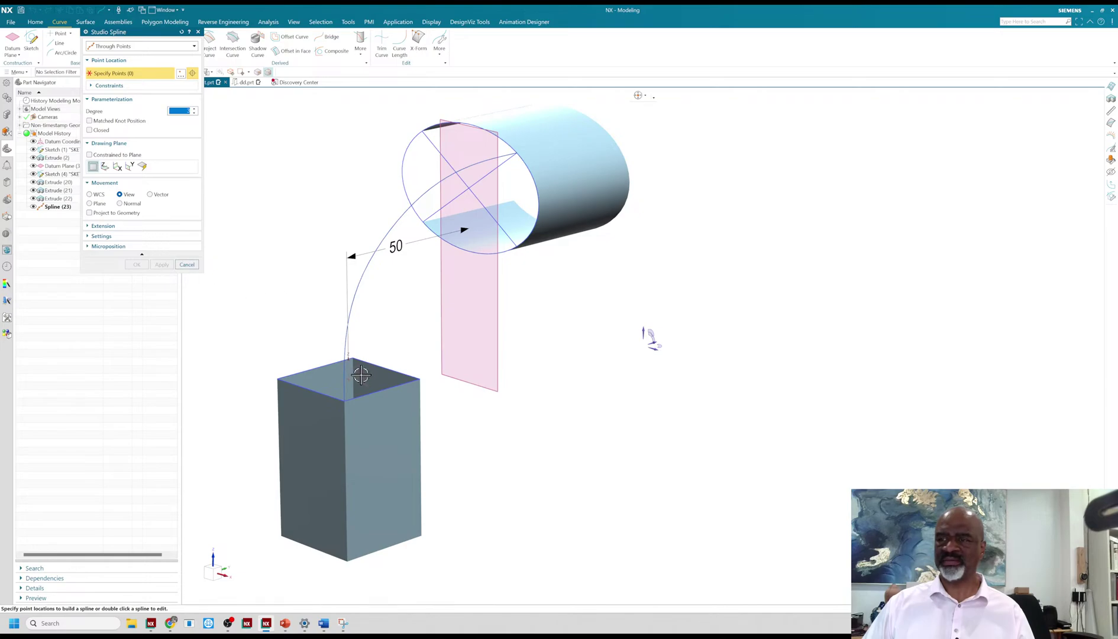
Create a through-points Studio Spline from the square tube's right top corner to the ellipse's lower right seam, with inferred G2 continuity
{"action": "left_click", "coordinate": [417, 379]}
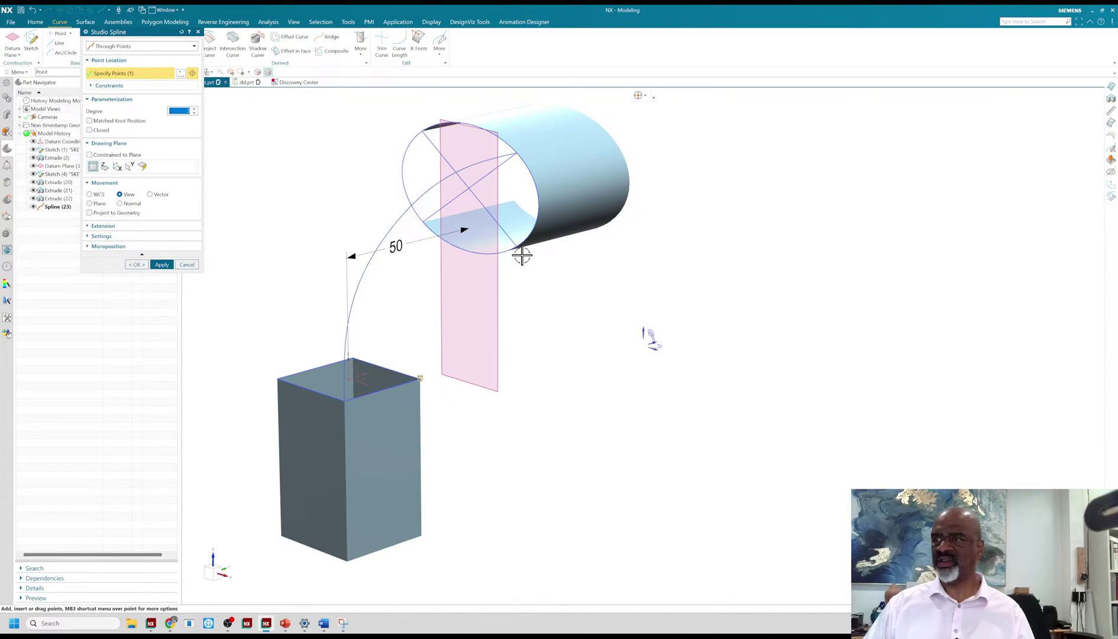
{"action": "middle_click_drag", "start_coordinate": [527, 290], "coordinate": [515, 269]}
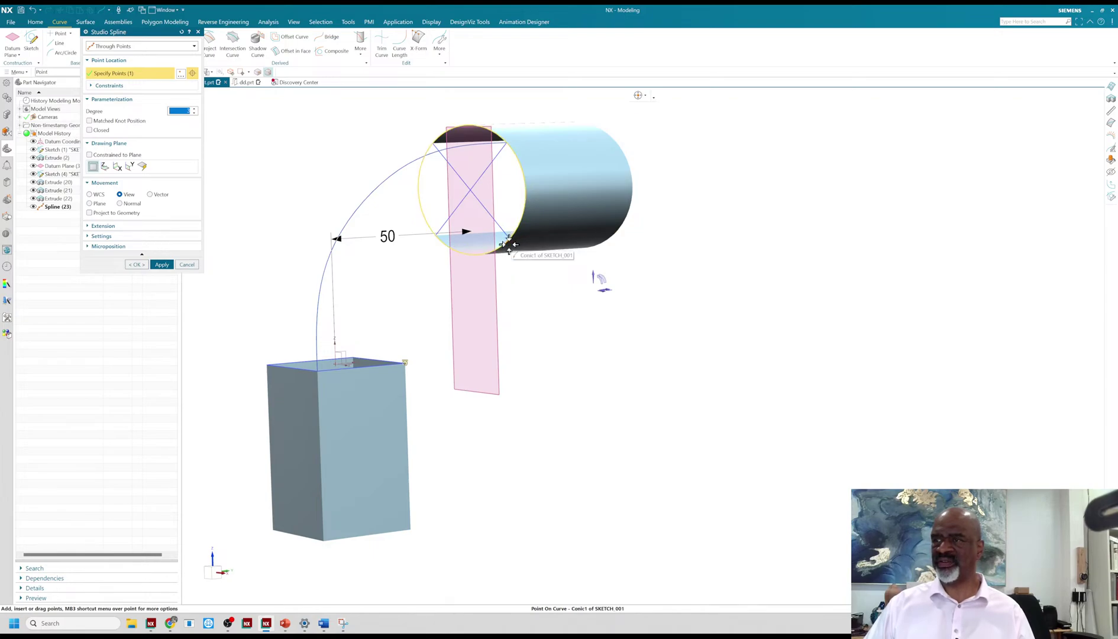
{"action": "middle_click_drag", "start_coordinate": [542, 279], "coordinate": [530, 265]}
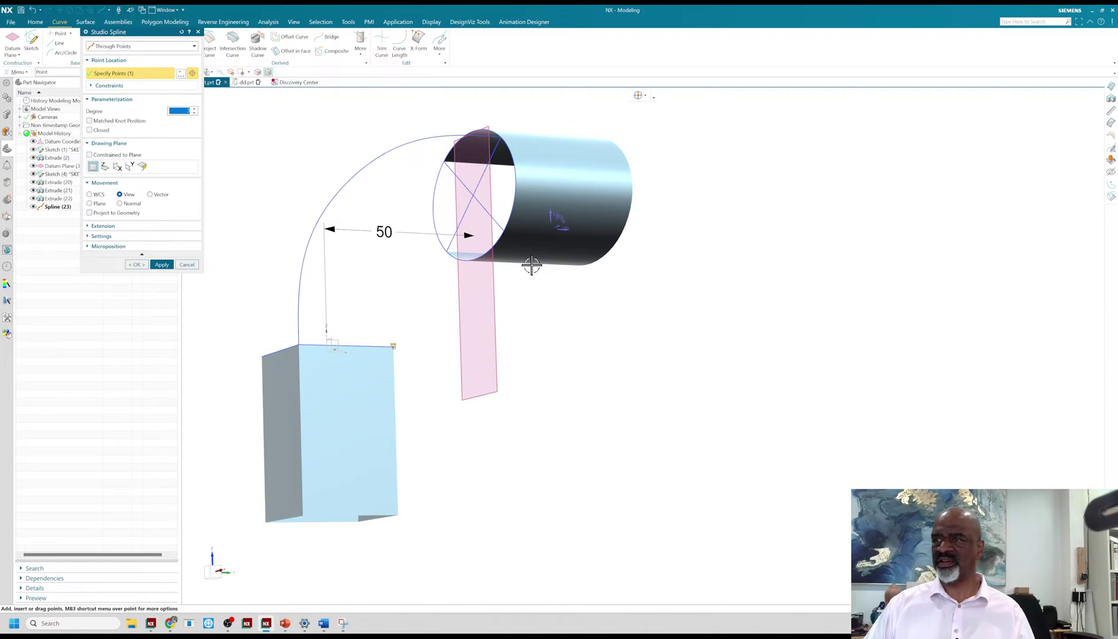
{"action": "left_click", "coordinate": [506, 230]}
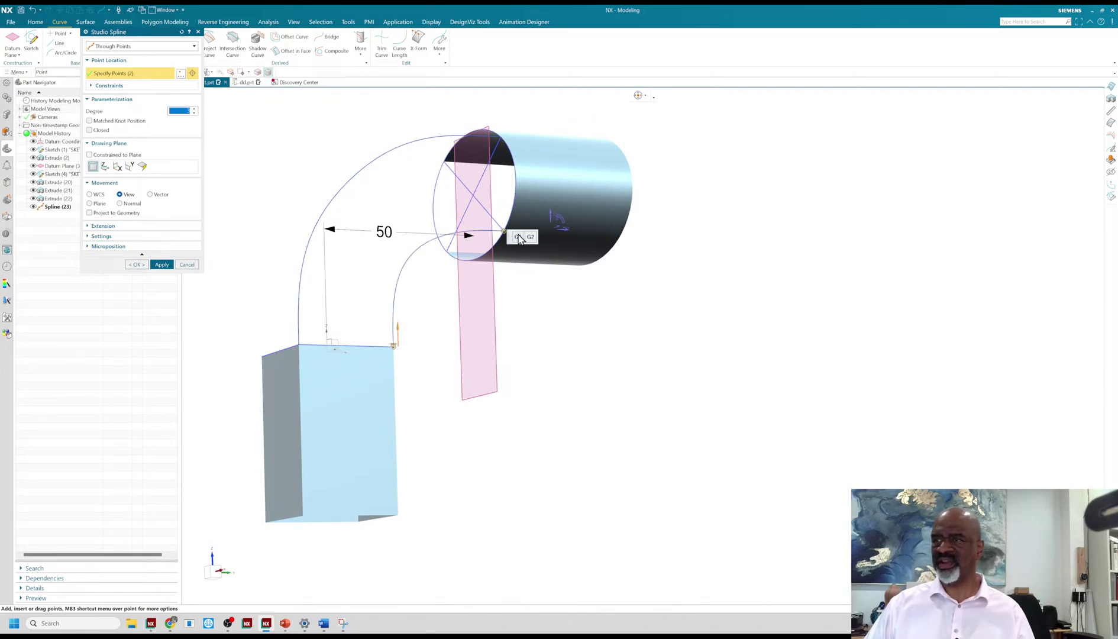
{"action": "left_click", "coordinate": [531, 237]}
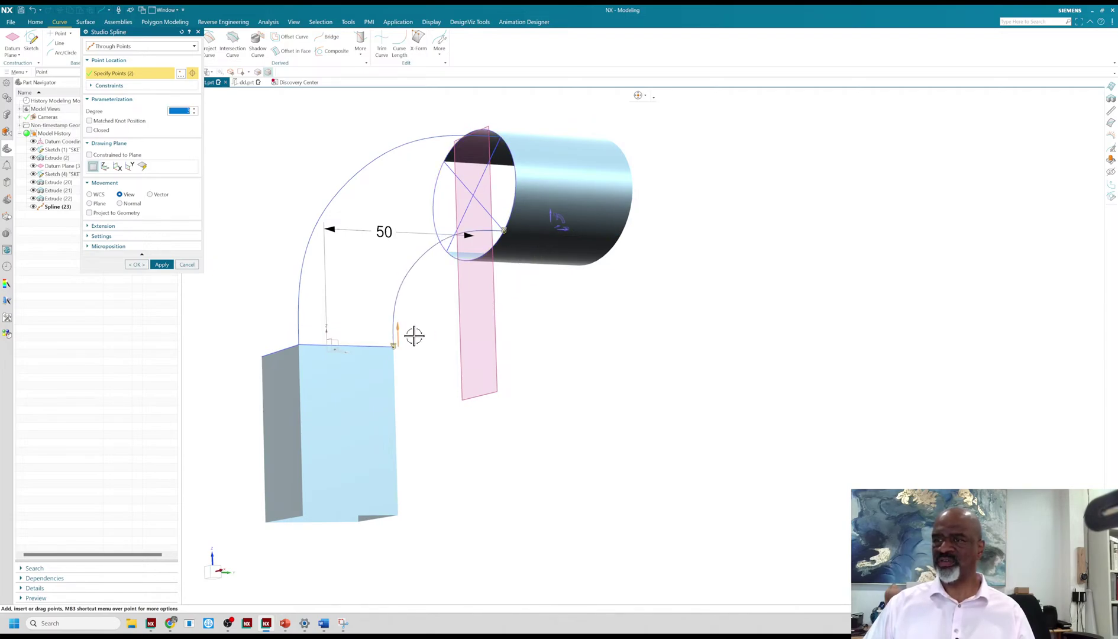
{"action": "right_click", "coordinate": [395, 344]}
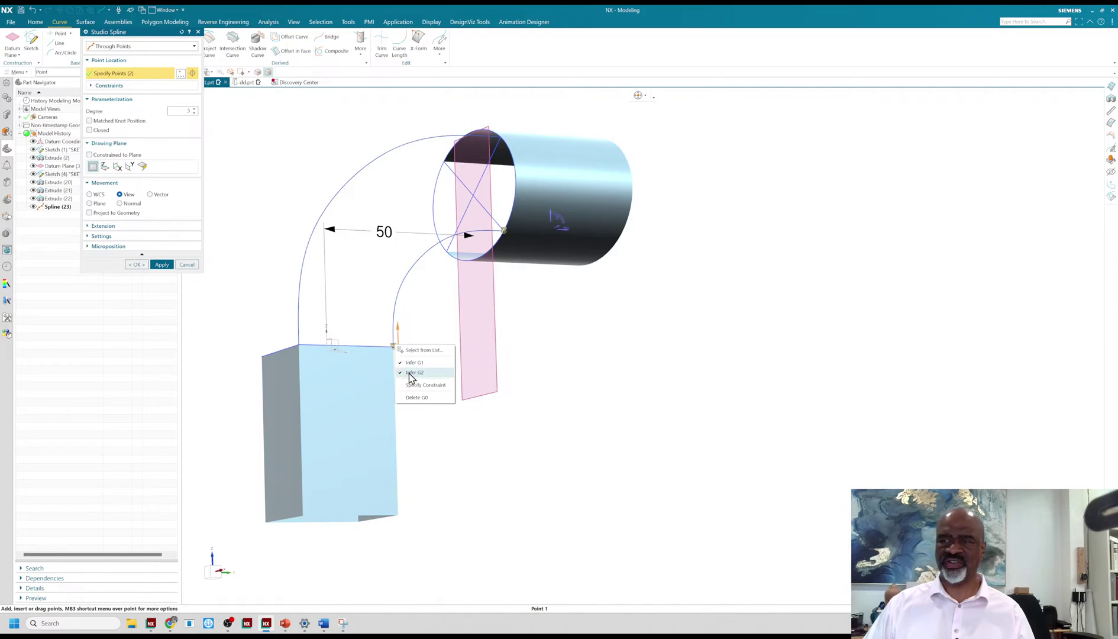
{"action": "left_click", "coordinate": [158, 262]}
Create a Studio Spline from the square tube's left top corner to the ellipse's upper left seam, with G2 continuity
{"action": "middle_click_drag", "start_coordinate": [269, 217], "coordinate": [290, 241]}
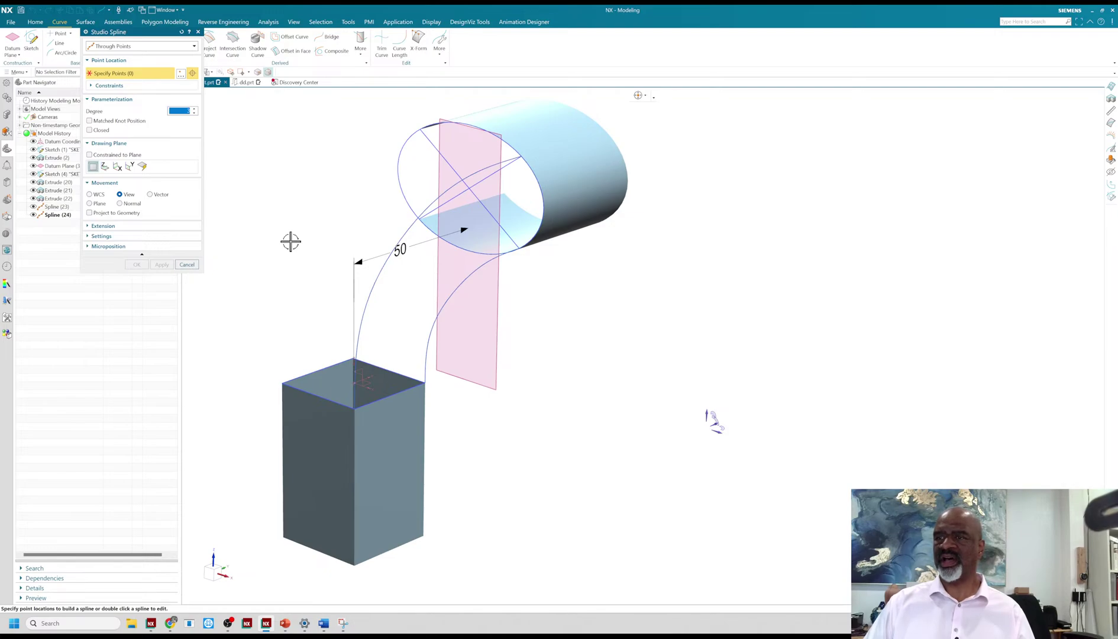
{"action": "left_click", "coordinate": [282, 386]}
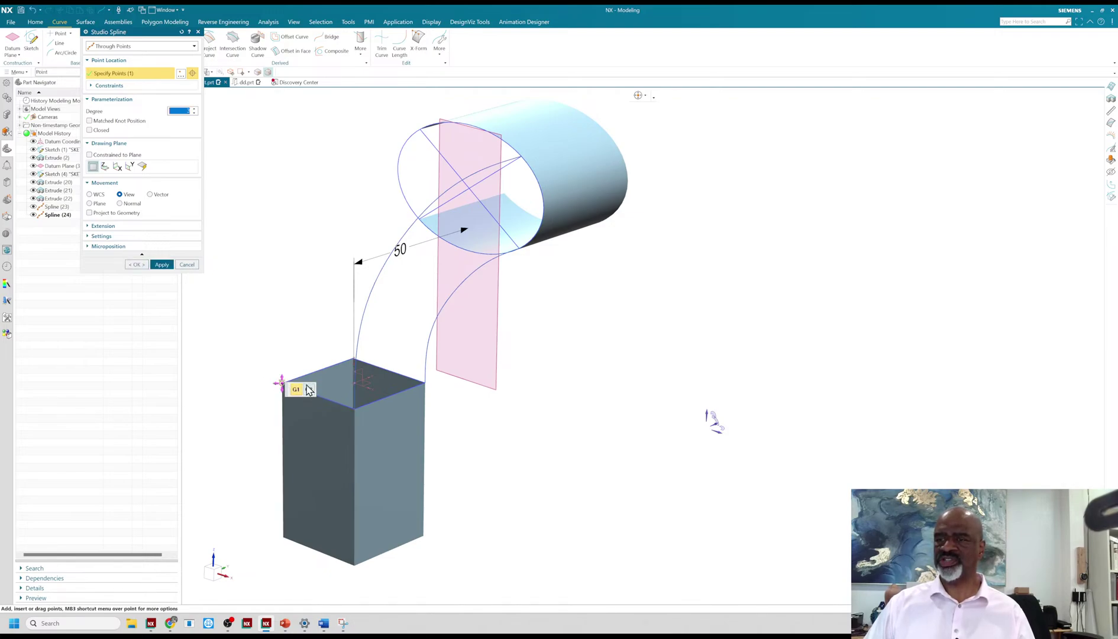
{"action": "middle_click_drag", "start_coordinate": [401, 117], "coordinate": [437, 139]}
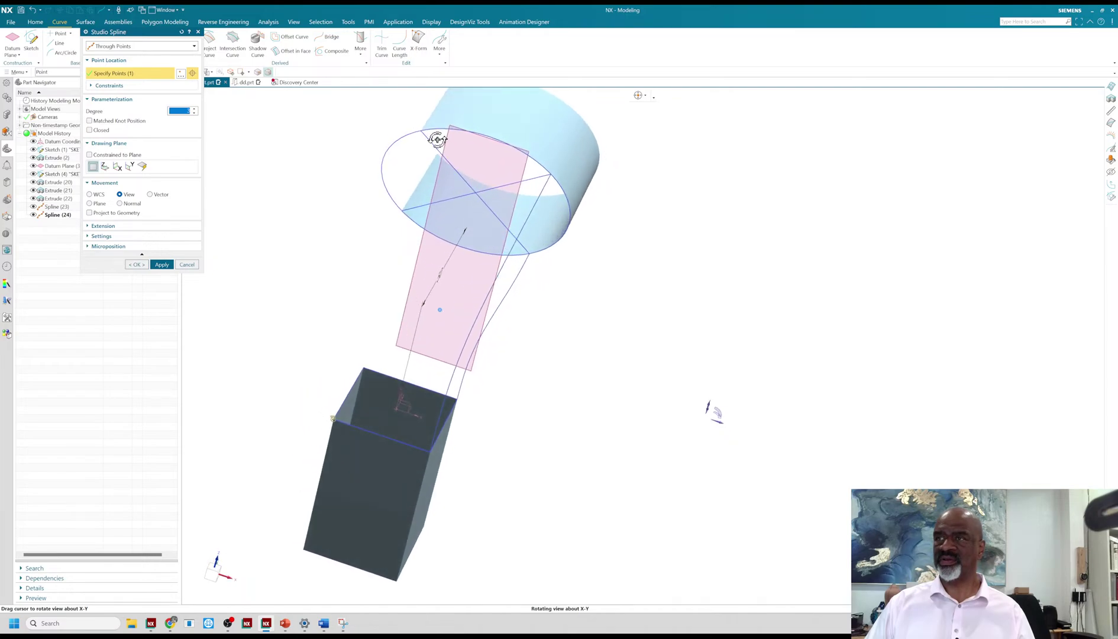
{"action": "left_click", "coordinate": [420, 128]}
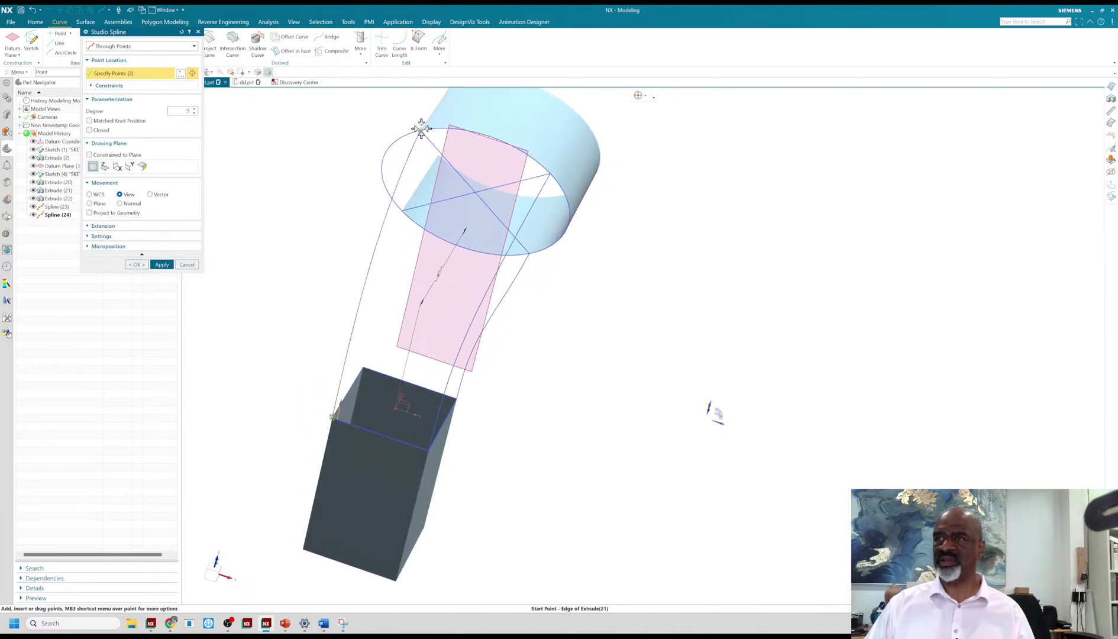
{"action": "left_click", "coordinate": [447, 137]}
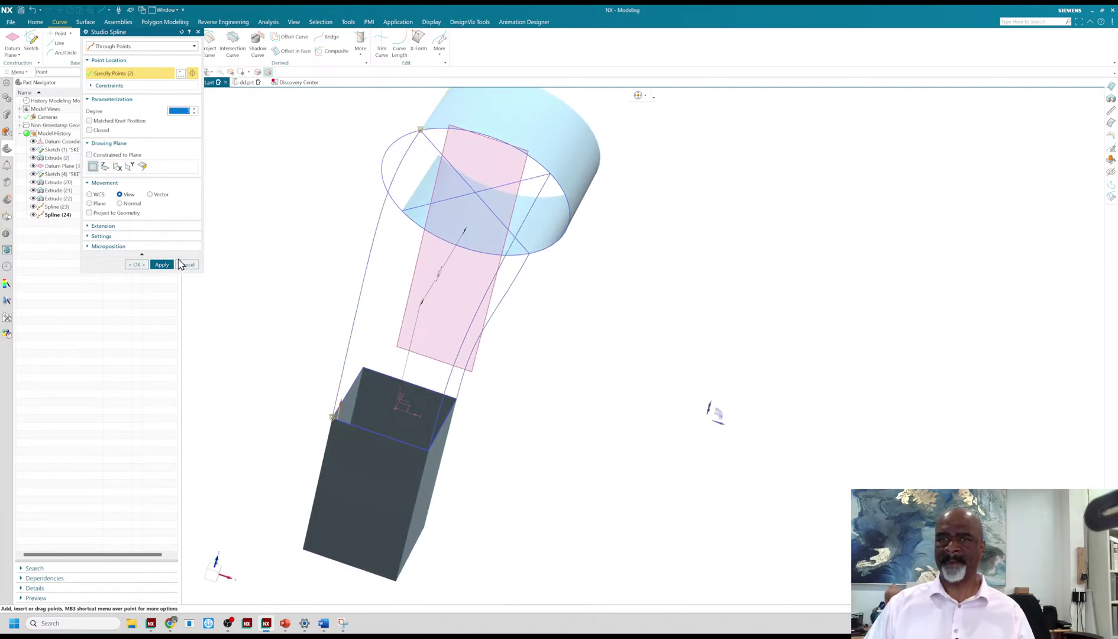
{"action": "left_click", "coordinate": [160, 264]}
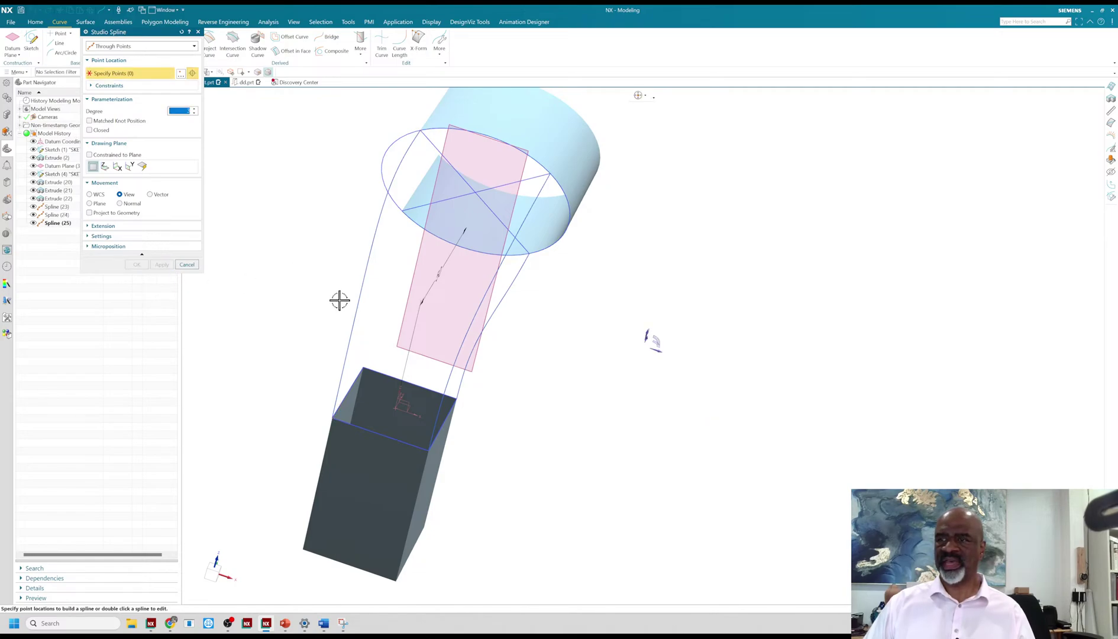
Place a fourth Studio Spline's points at the square tube's remaining back top corner and the ellipse's lower left seam
{"action": "middle_click_drag", "start_coordinate": [339, 299], "coordinate": [328, 295]}
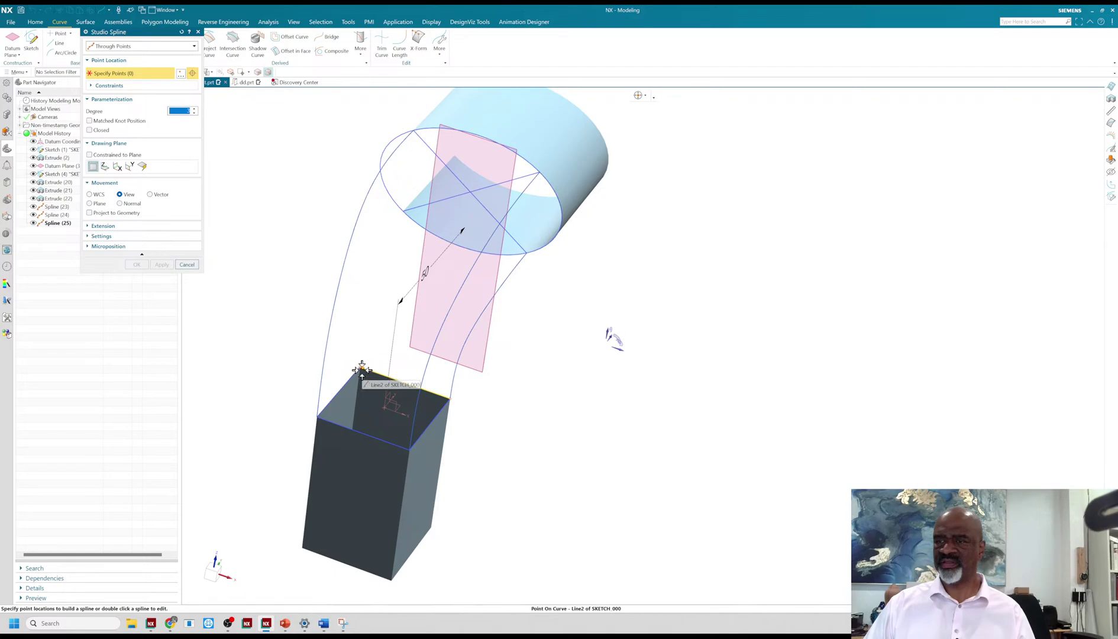
{"action": "mouse_move", "coordinate": [313, 318]}
{"action": "middle_mouse_down"}
{"action": "mouse_move", "coordinate": [399, 332]}
{"action": "mouse_move", "coordinate": [367, 351]}
{"action": "mouse_move", "coordinate": [401, 325]}
{"action": "mouse_move", "coordinate": [420, 350]}
{"action": "middle_mouse_up"}
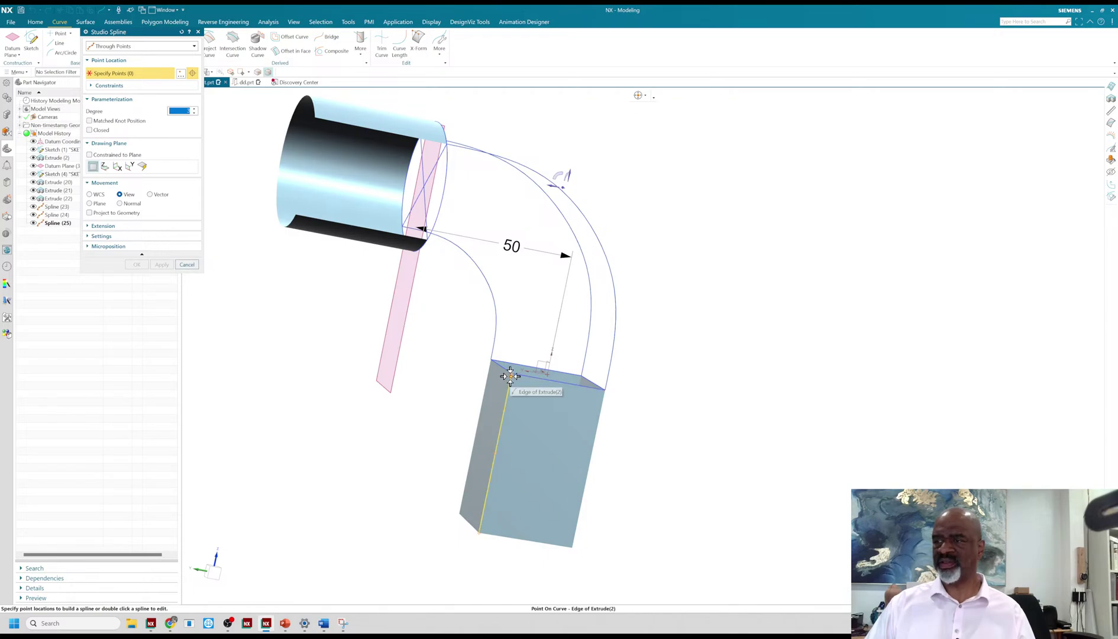
{"action": "scroll", "coordinate": [510, 373], "scroll_direction": "up", "scroll_amount": 3}
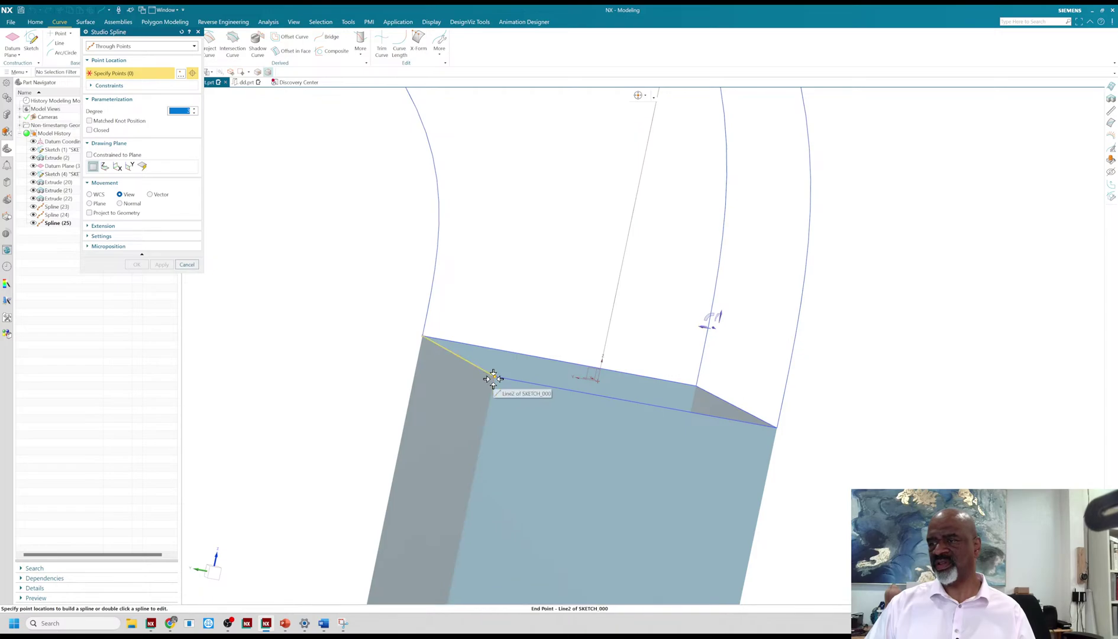
{"action": "left_click", "coordinate": [493, 379]}
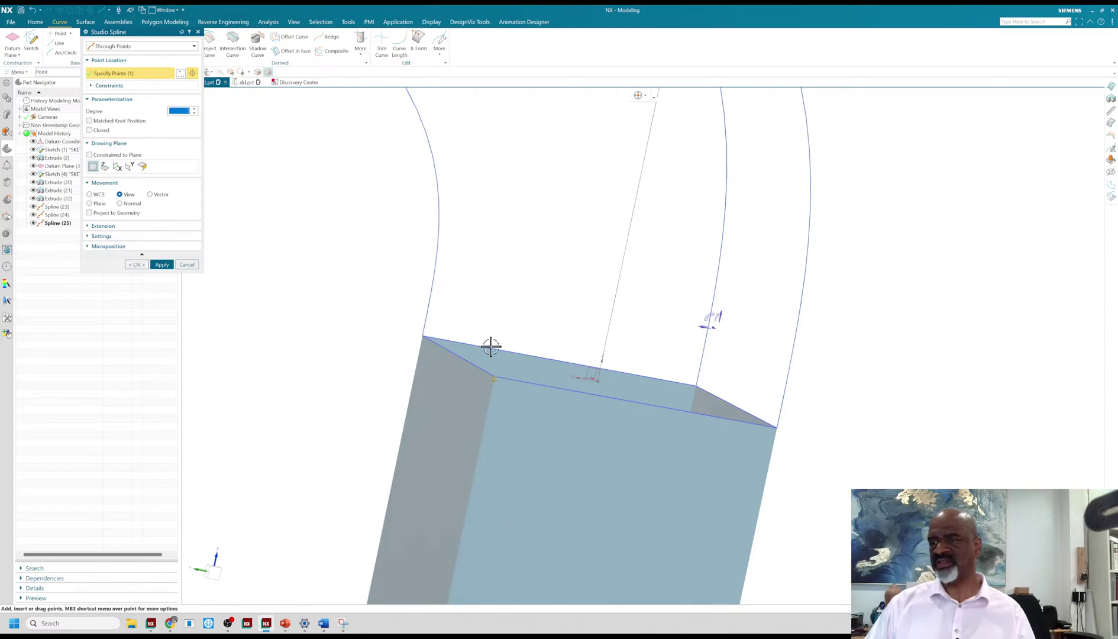
{"action": "scroll", "coordinate": [492, 345], "scroll_direction": "down", "scroll_amount": 5}
{"action": "middle_click_drag", "start_coordinate": [449, 293], "coordinate": [457, 278]}
{"action": "scroll", "coordinate": [439, 205], "scroll_direction": "up", "scroll_amount": 5}
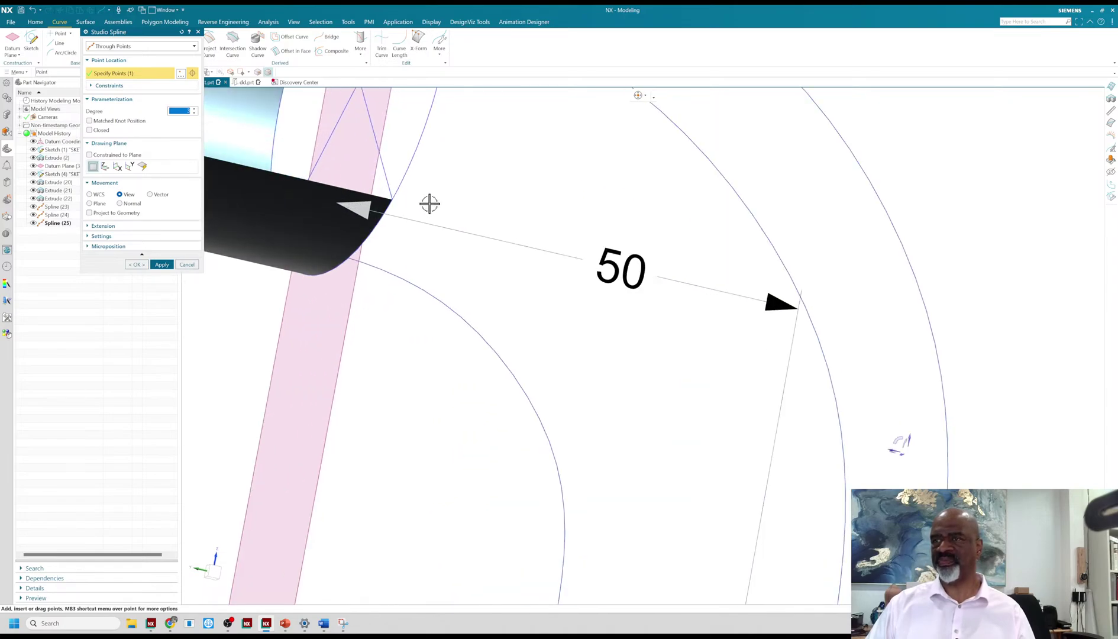
{"action": "left_click", "coordinate": [390, 200]}
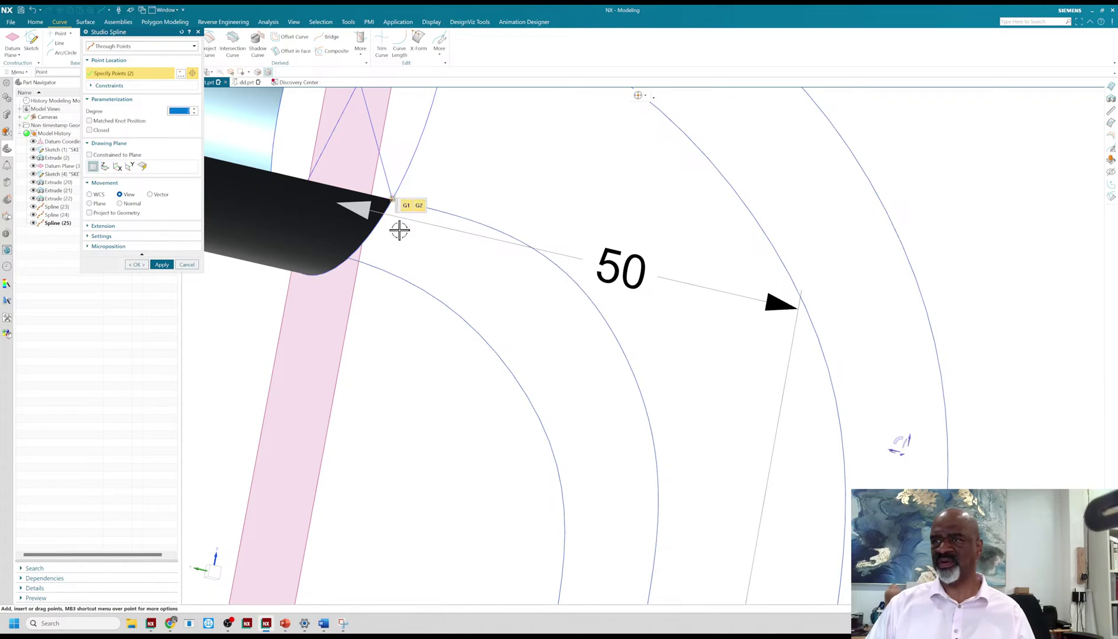
Move the fourth spline's start point exactly onto the square tube's top corner and create the spline
{"action": "scroll", "coordinate": [411, 200], "scroll_direction": "down", "scroll_amount": 5}
{"action": "scroll", "coordinate": [477, 342], "scroll_direction": "up", "scroll_amount": 4}
{"action": "scroll", "coordinate": [457, 318], "scroll_direction": "up", "scroll_amount": 3}
{"action": "scroll", "coordinate": [457, 318], "scroll_direction": "up", "scroll_amount": 3}
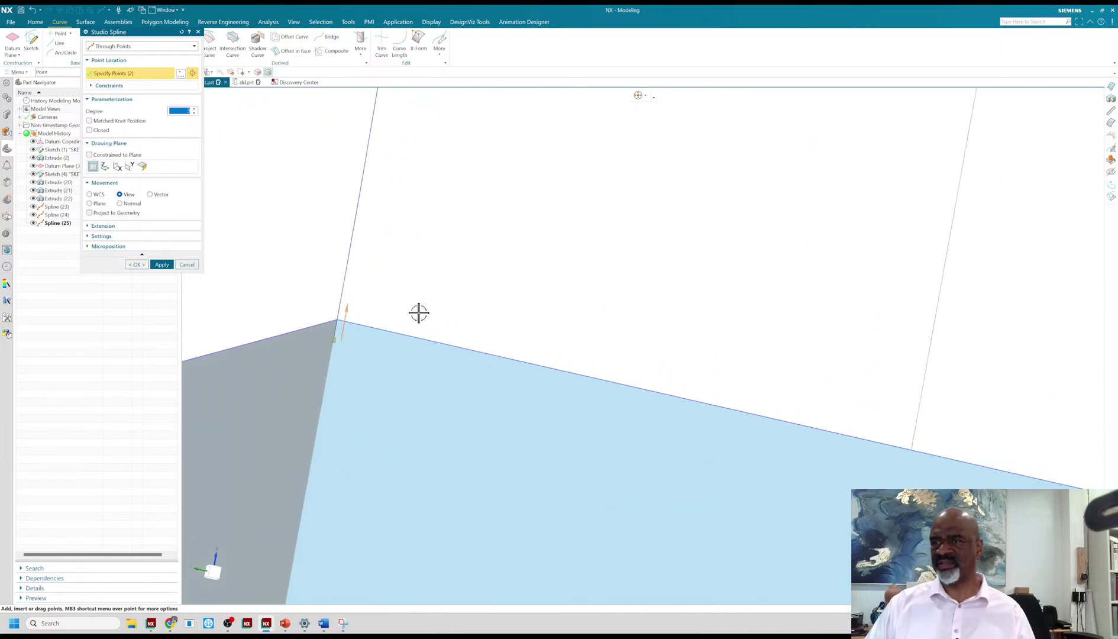
{"action": "left_click_drag", "start_coordinate": [307, 348], "coordinate": [314, 320]}
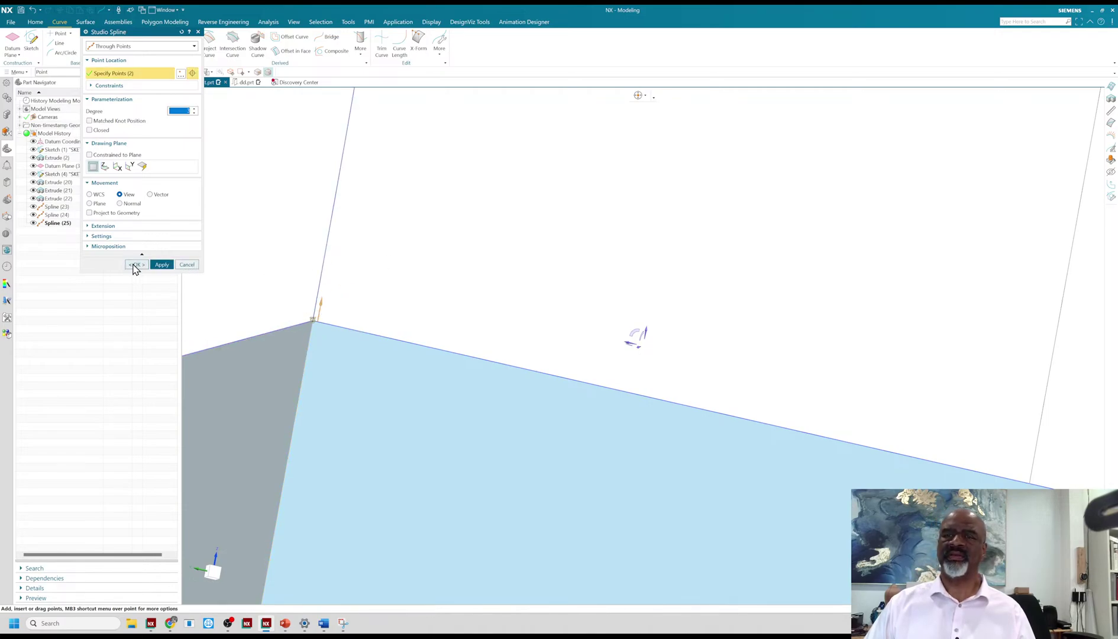
{"action": "left_click", "coordinate": [135, 264]}
{"action": "scroll", "coordinate": [409, 287], "scroll_direction": "down", "scroll_amount": 10}
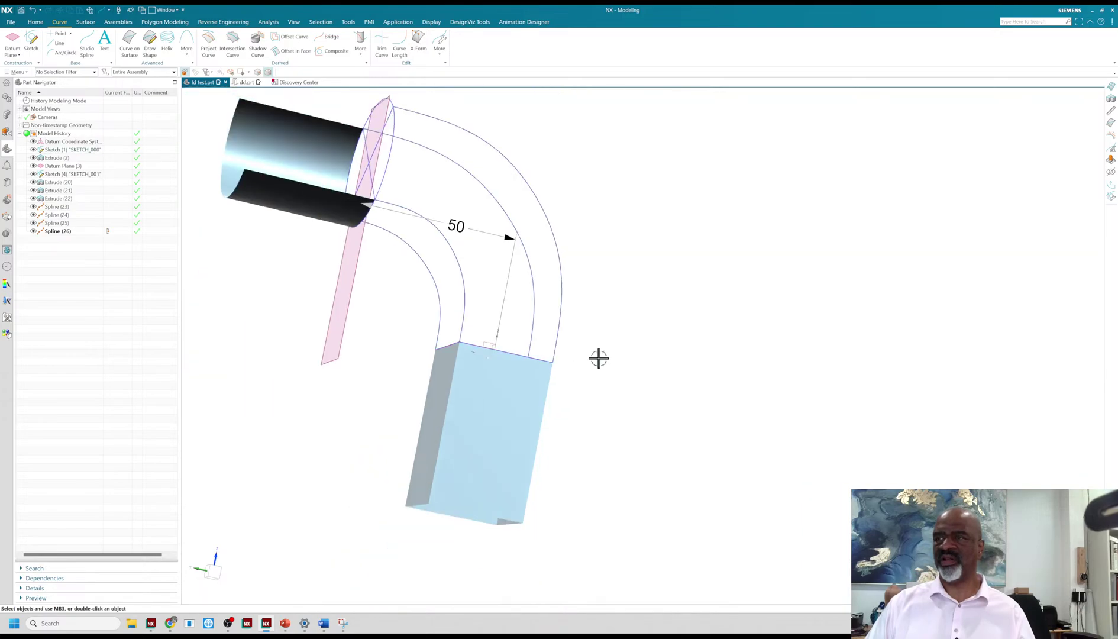
Orient the model to a side view and switch the display from perspective to parallel projection
{"action": "mouse_move", "coordinate": [598, 358]}
{"action": "middle_mouse_down"}
{"action": "mouse_move", "coordinate": [589, 374]}
{"action": "mouse_move", "coordinate": [583, 356]}
{"action": "mouse_move", "coordinate": [599, 352]}
{"action": "middle_mouse_up"}
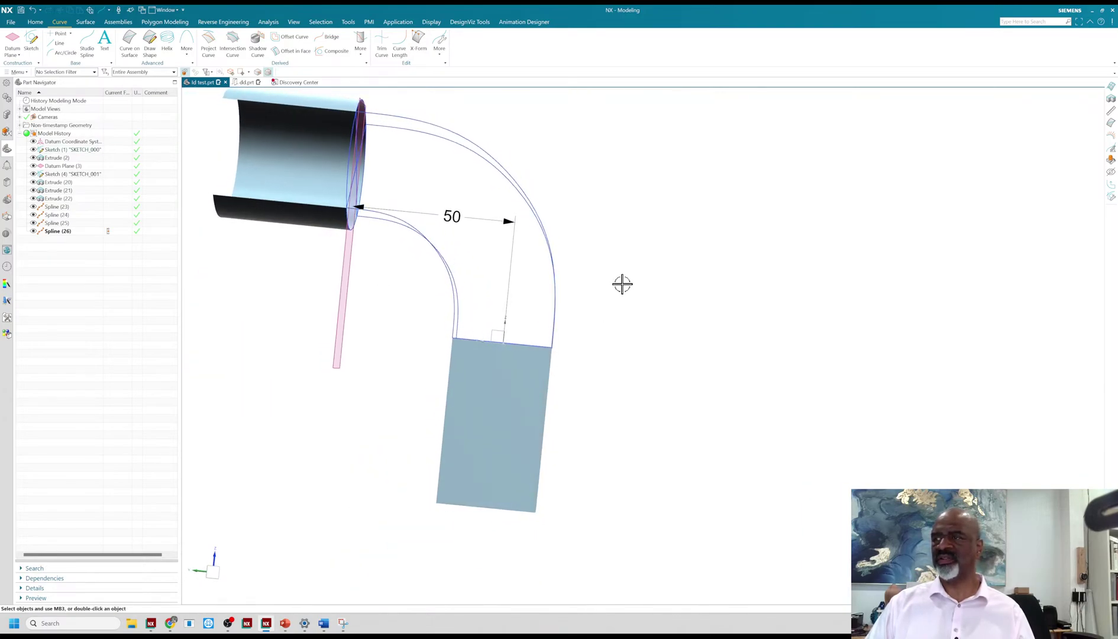
{"action": "right_click_drag", "start_coordinate": [622, 284], "coordinate": [612, 288]}
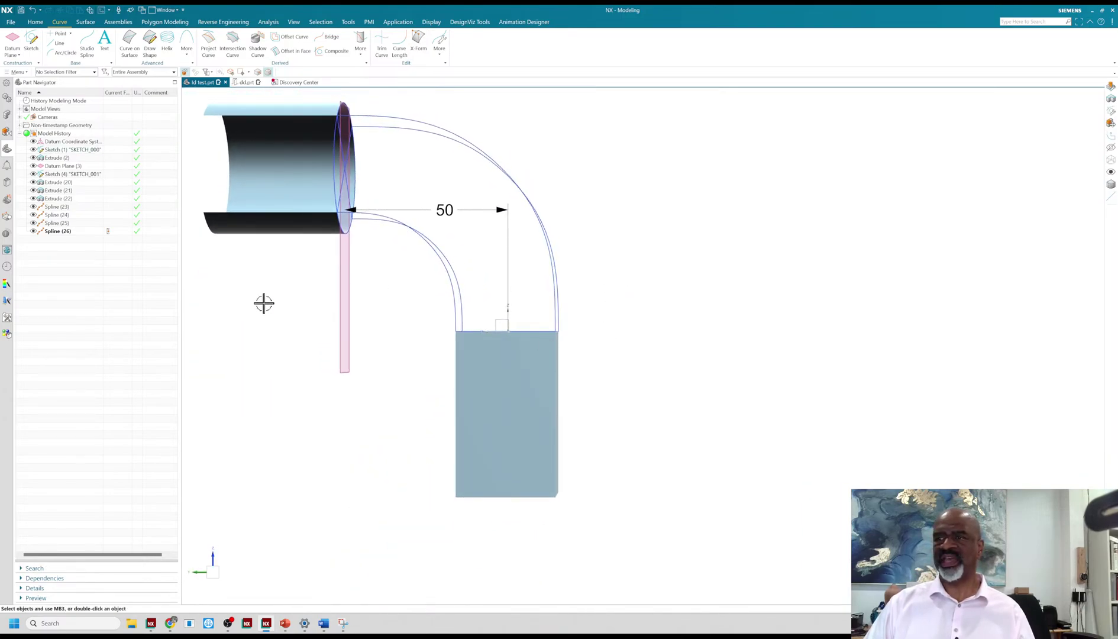
{"action": "left_click", "coordinate": [275, 22]}
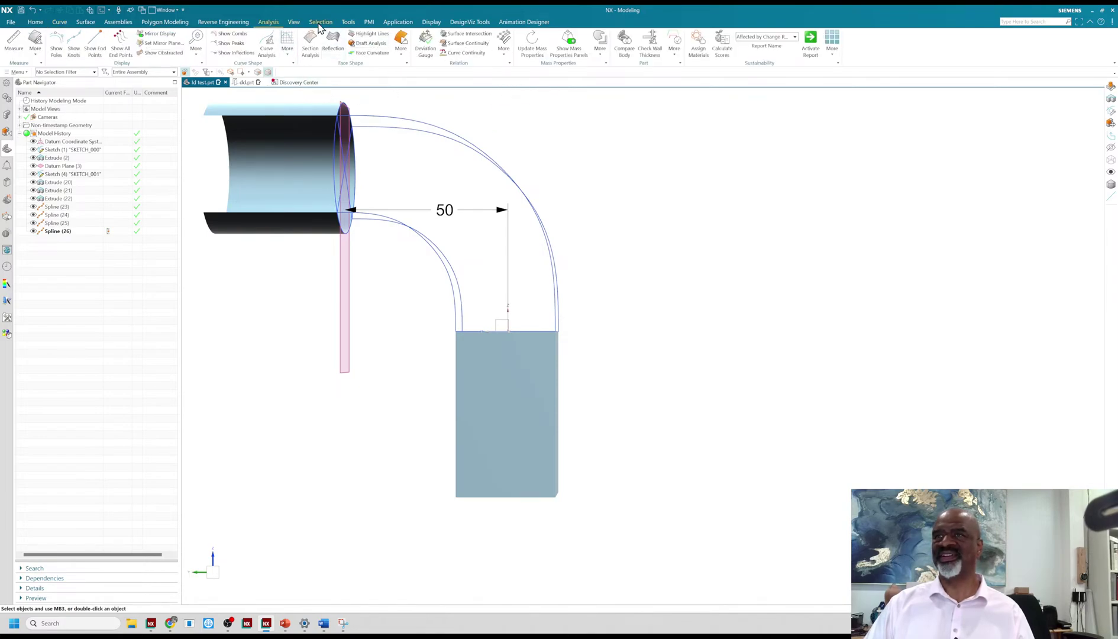
{"action": "left_click", "coordinate": [300, 22]}
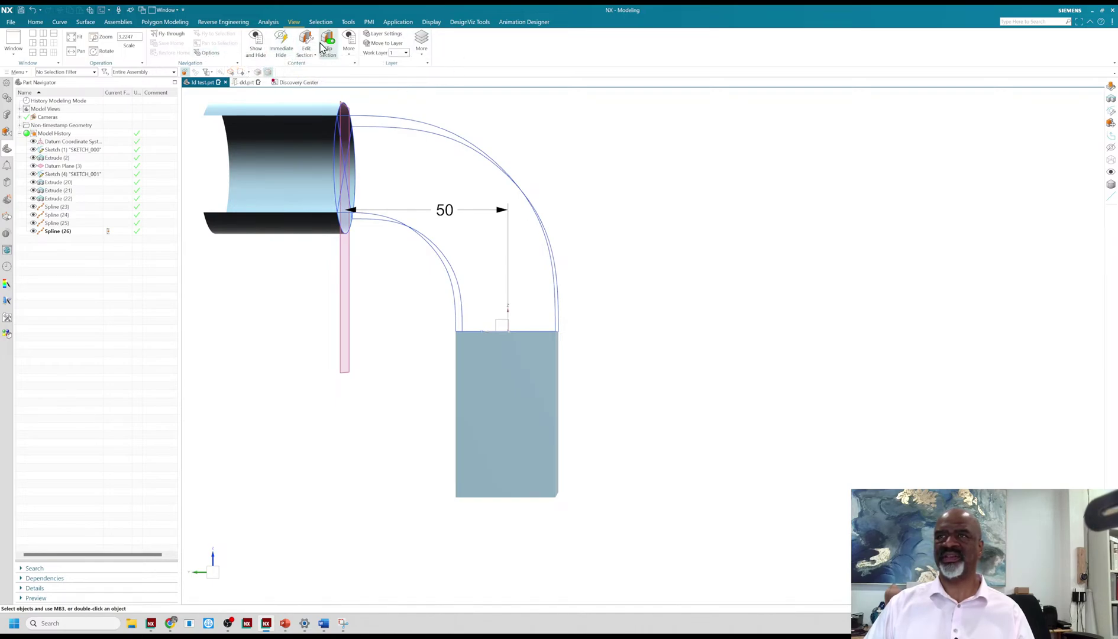
{"action": "left_click", "coordinate": [427, 22]}
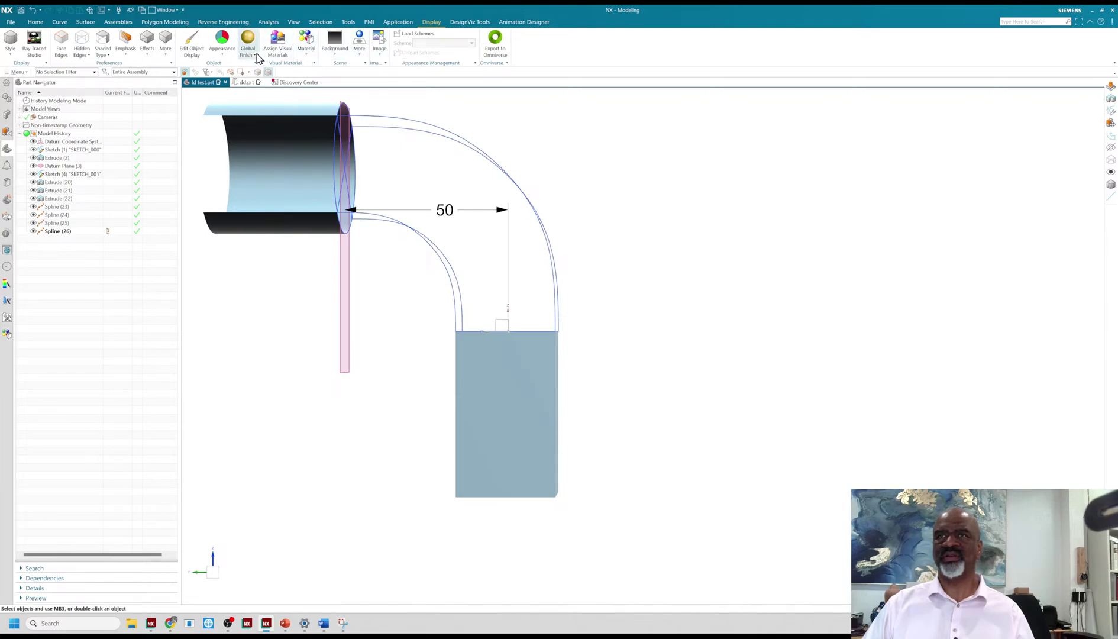
{"action": "left_click", "coordinate": [166, 57]}
{"action": "left_click", "coordinate": [175, 78]}
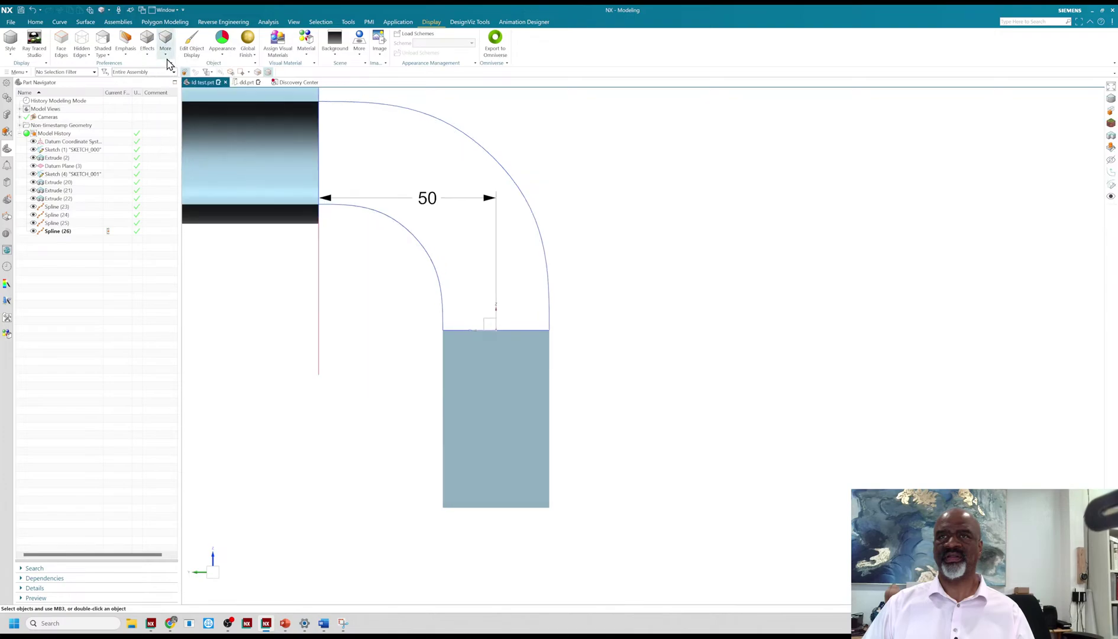
{"action": "scroll", "coordinate": [612, 211], "scroll_direction": "down", "scroll_amount": 1}
{"action": "scroll", "coordinate": [615, 212], "scroll_direction": "down", "scroll_amount": 1}
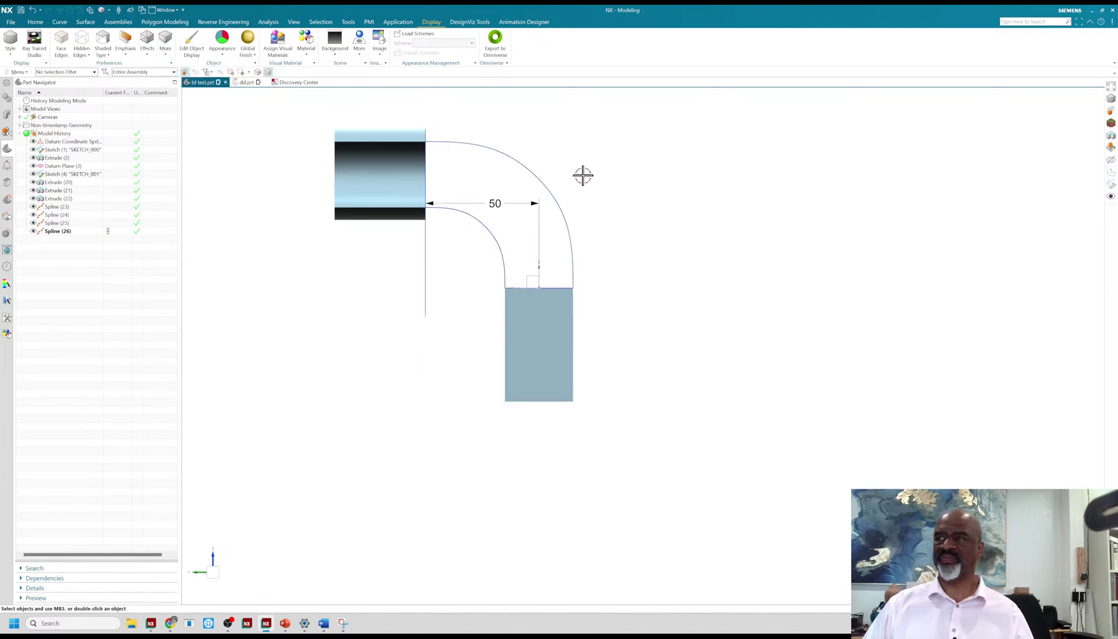
{"action": "middle_click_drag", "start_coordinate": [582, 177], "coordinate": [584, 227], "text": "shift"}
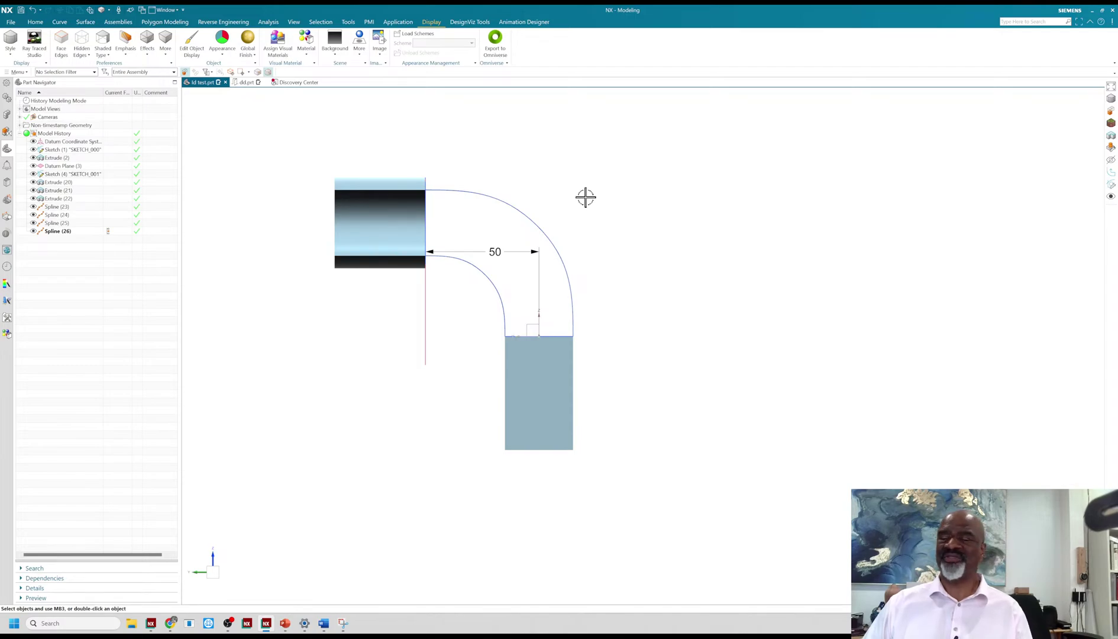
{"action": "middle_click_drag", "start_coordinate": [594, 212], "coordinate": [476, 257]}
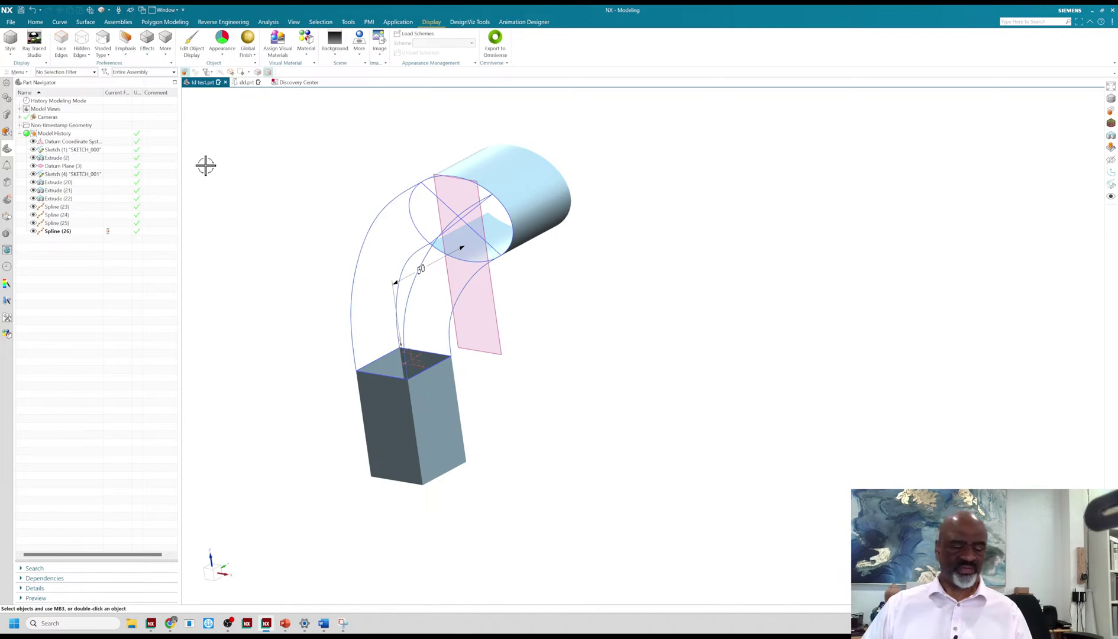
{"action": "middle_click_drag", "start_coordinate": [247, 179], "coordinate": [245, 209], "text": "shift"}
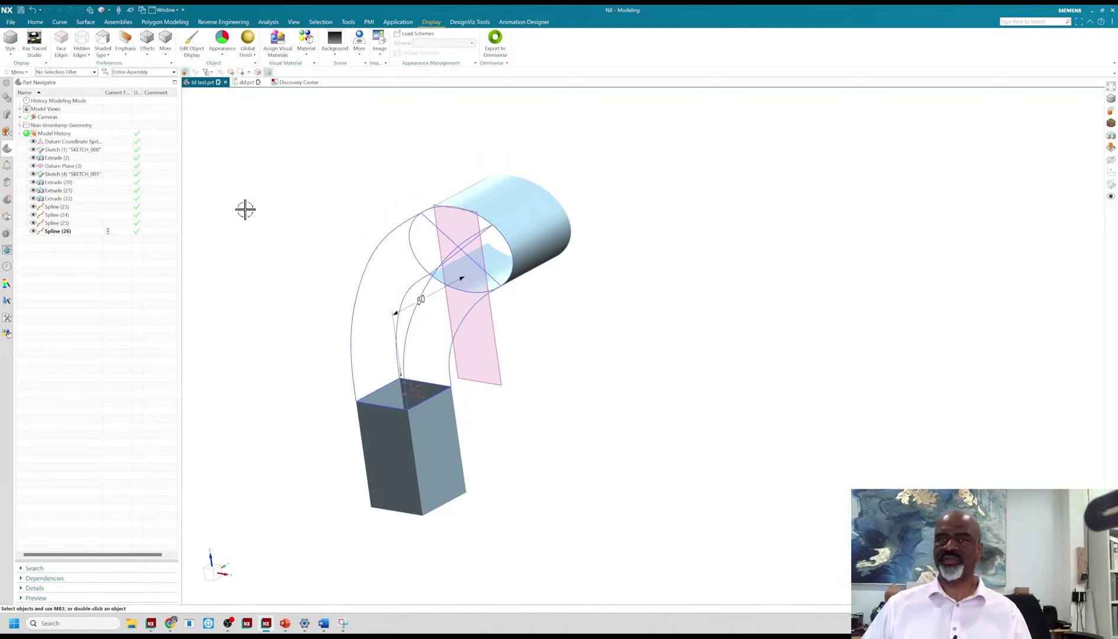
{"action": "left_click", "coordinate": [85, 22]}
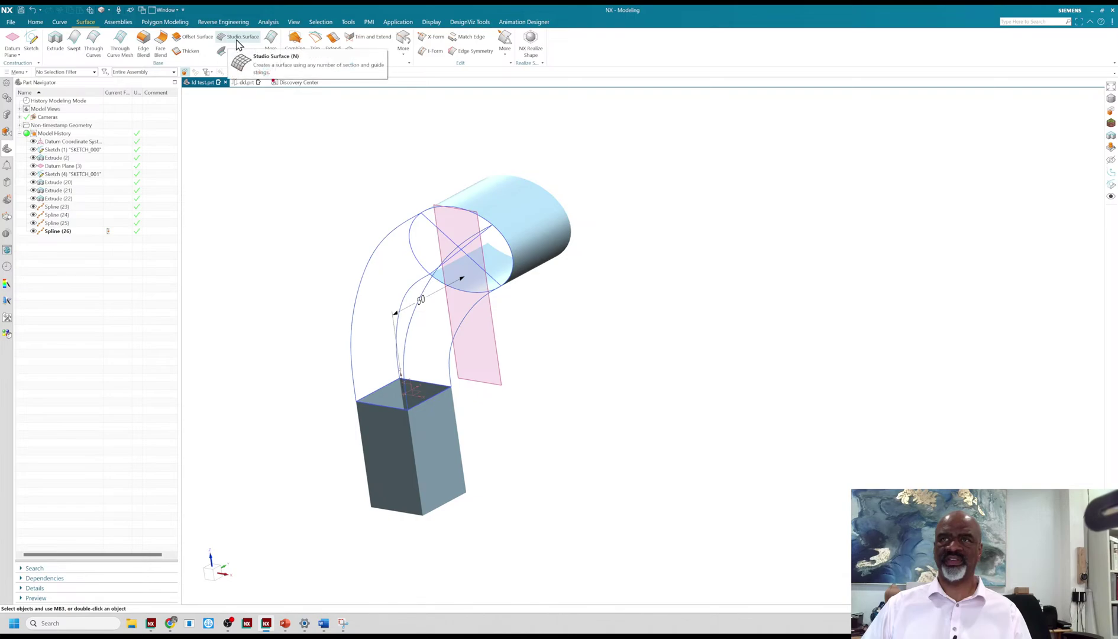
{"action": "left_click", "coordinate": [235, 39]}
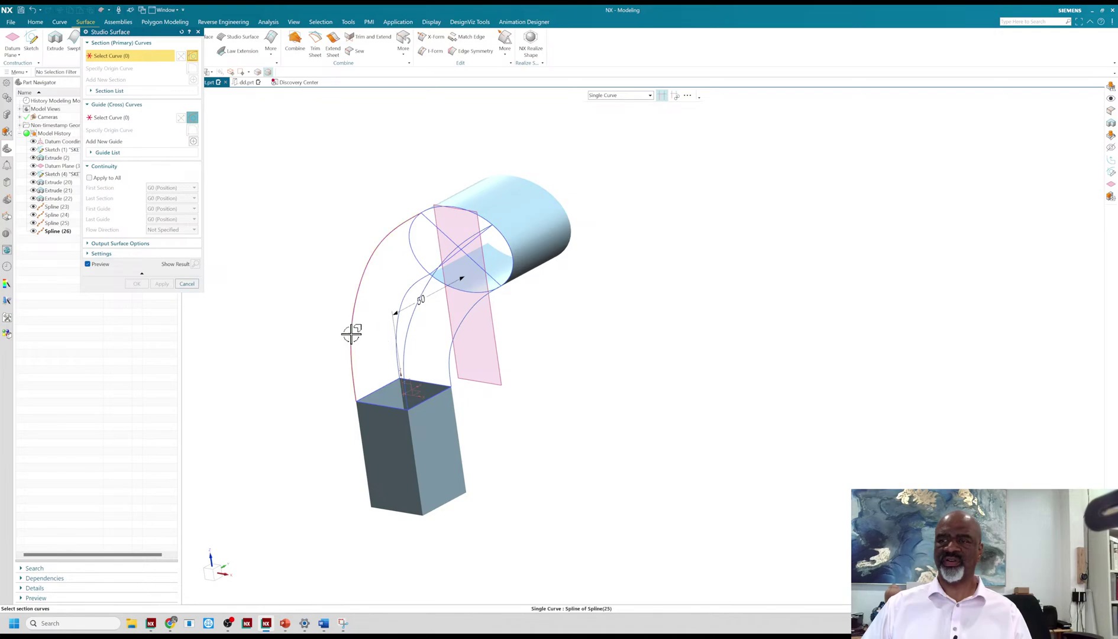
{"action": "mouse_move", "coordinate": [289, 237]}
{"action": "middle_mouse_down"}
{"action": "mouse_move", "coordinate": [309, 245]}
{"action": "mouse_move", "coordinate": [289, 229]}
{"action": "mouse_move", "coordinate": [293, 242]}
{"action": "middle_mouse_up"}
{"action": "scroll", "coordinate": [397, 185], "scroll_direction": "up", "scroll_amount": 1}
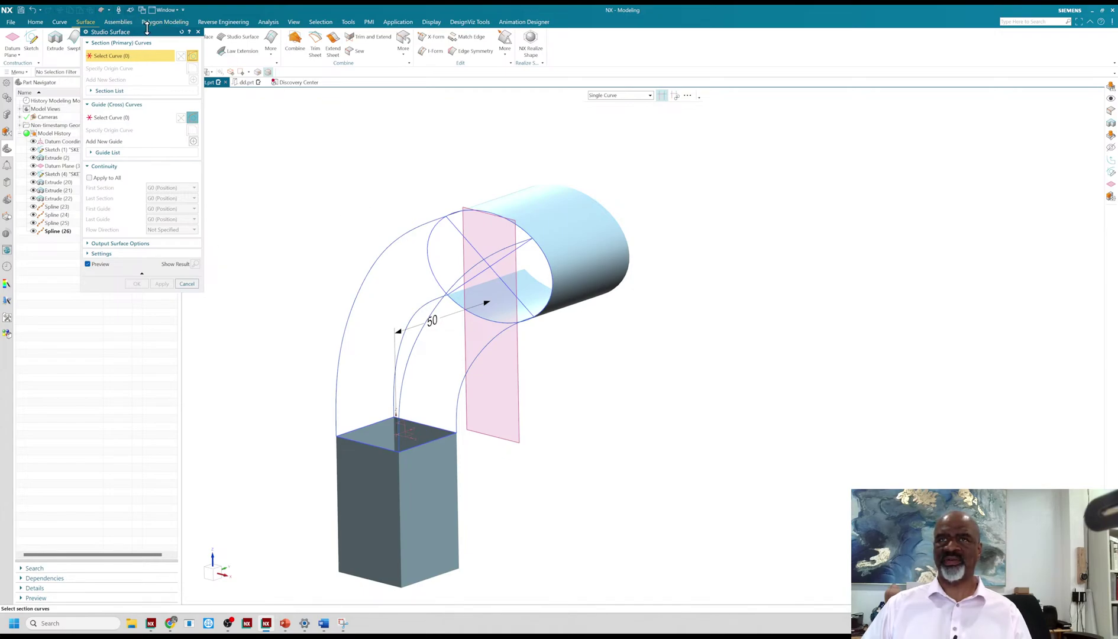
{"action": "left_click_drag", "start_coordinate": [148, 36], "coordinate": [225, 76]}
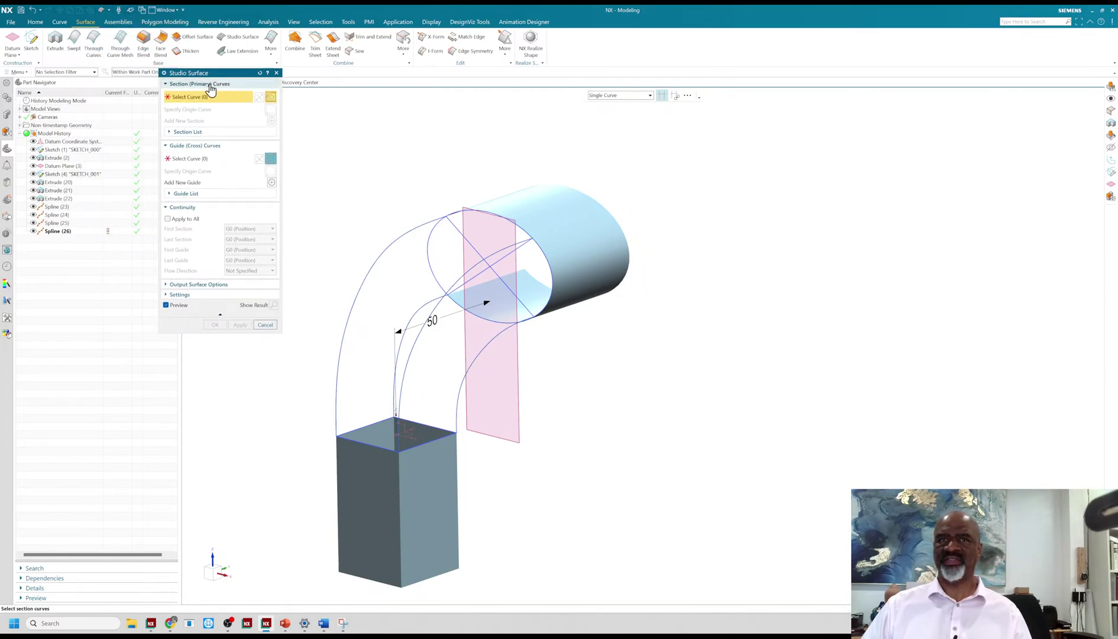
{"action": "left_click", "coordinate": [75, 175]}
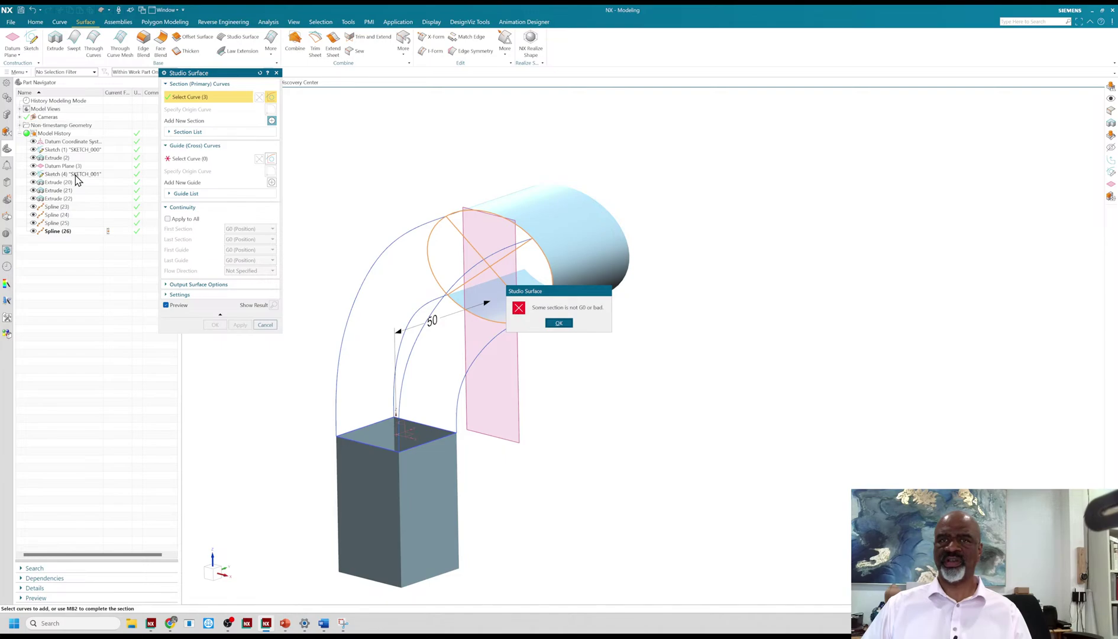
{"action": "left_click", "coordinate": [559, 323]}
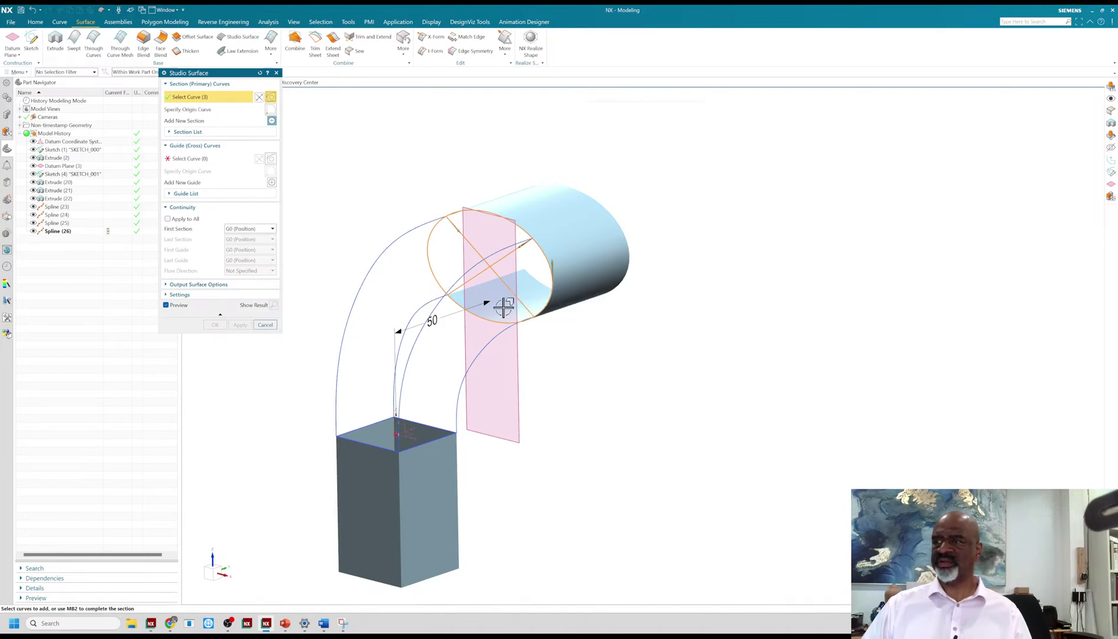
{"action": "right_click", "coordinate": [82, 151]}
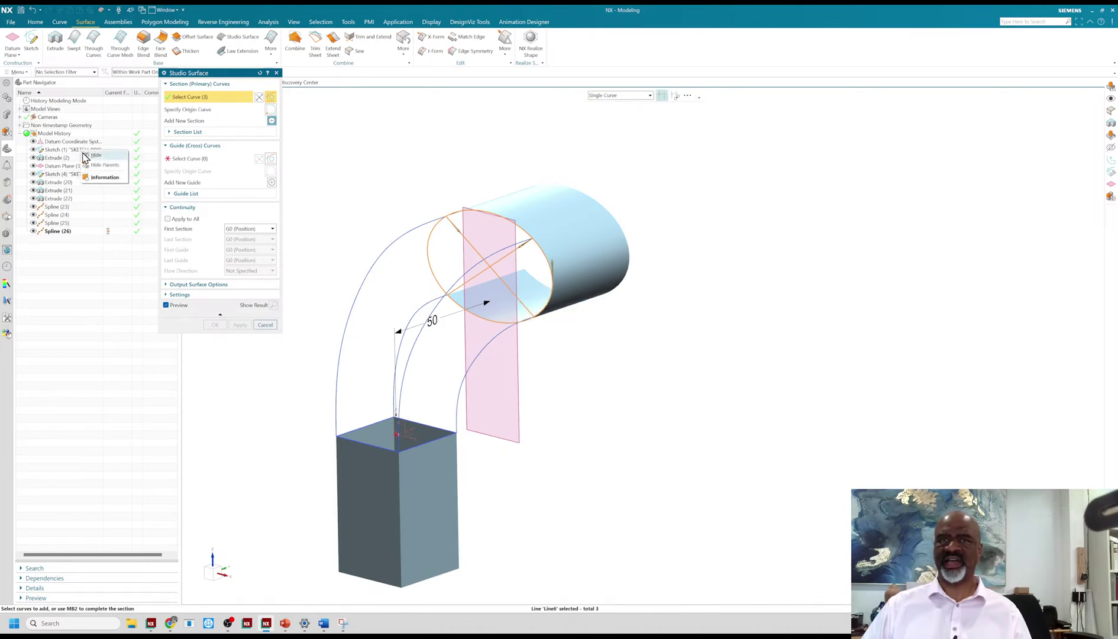
{"action": "left_click", "coordinate": [93, 155]}
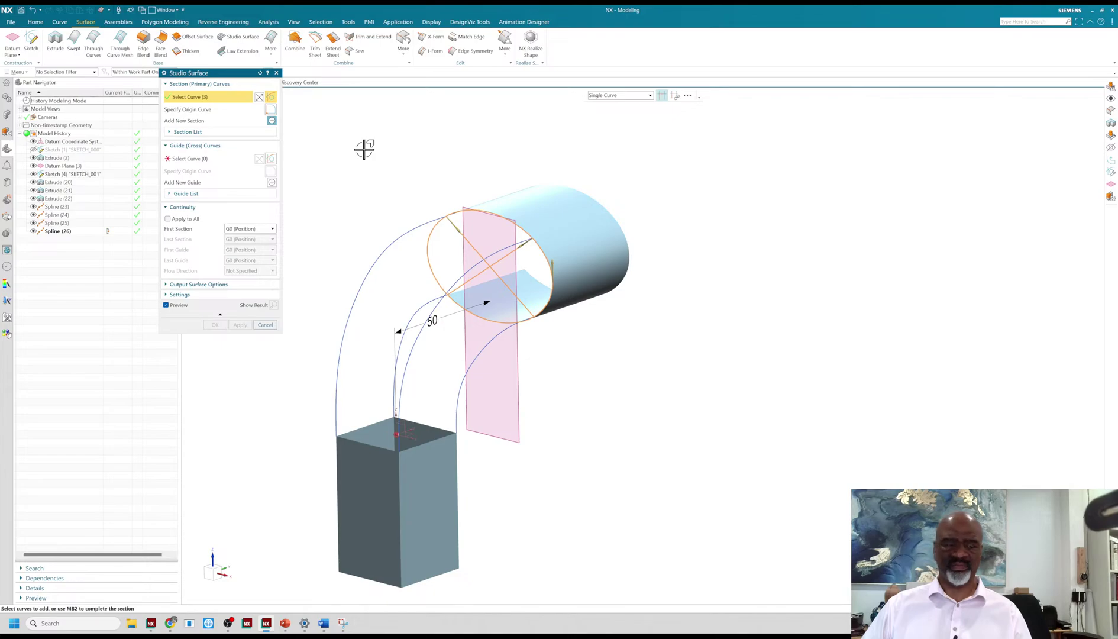
{"action": "key", "text": "Escape"}
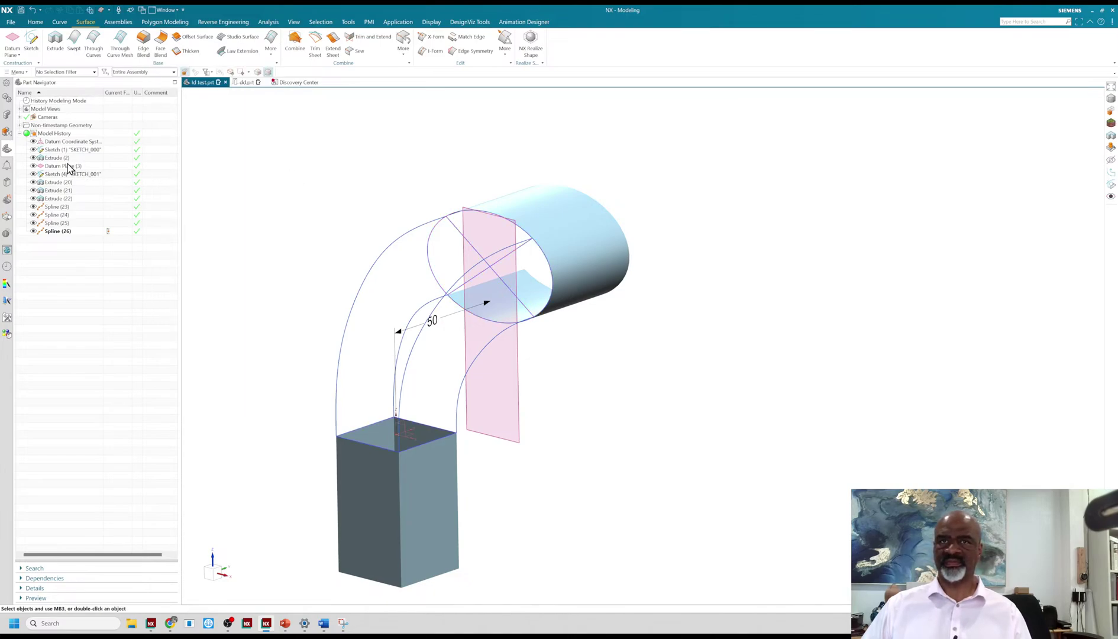
Hide the ellipse sketch SKETCH_001
{"action": "left_click", "coordinate": [65, 172]}
{"action": "right_click", "coordinate": [75, 178]}
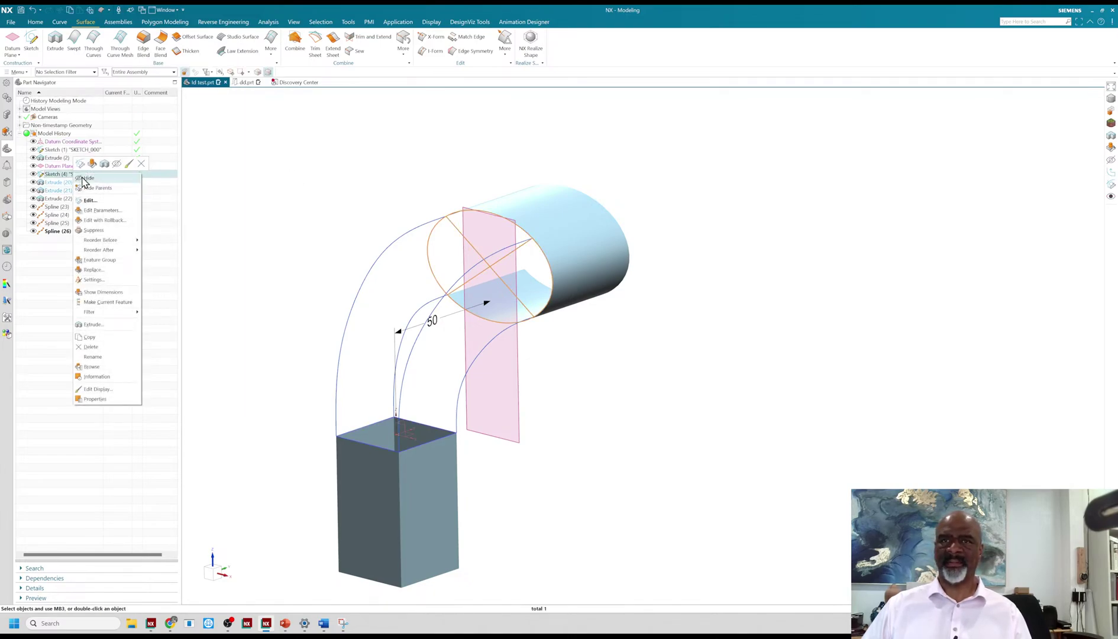
{"action": "left_click", "coordinate": [85, 180]}
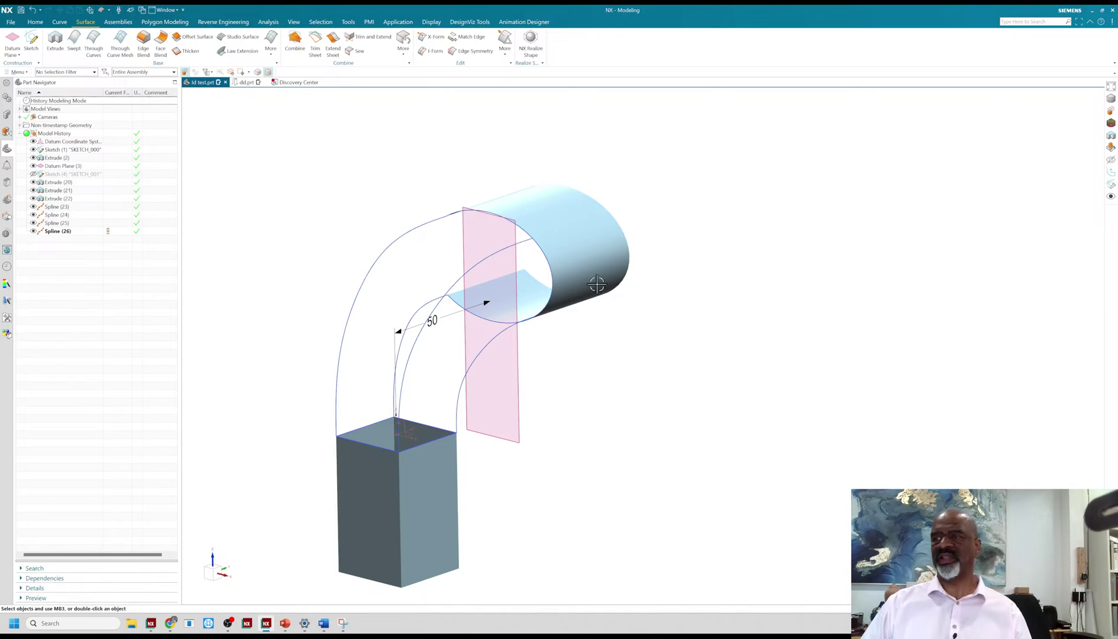
Hide the separate spline curves lying on the upper and lower arc edges of the extruded ellipse
{"action": "scroll", "coordinate": [527, 248], "scroll_direction": "up", "scroll_amount": 5}
{"action": "scroll", "coordinate": [522, 254], "scroll_direction": "down", "scroll_amount": 5}
{"action": "scroll", "coordinate": [519, 259], "scroll_direction": "up", "scroll_amount": 4}
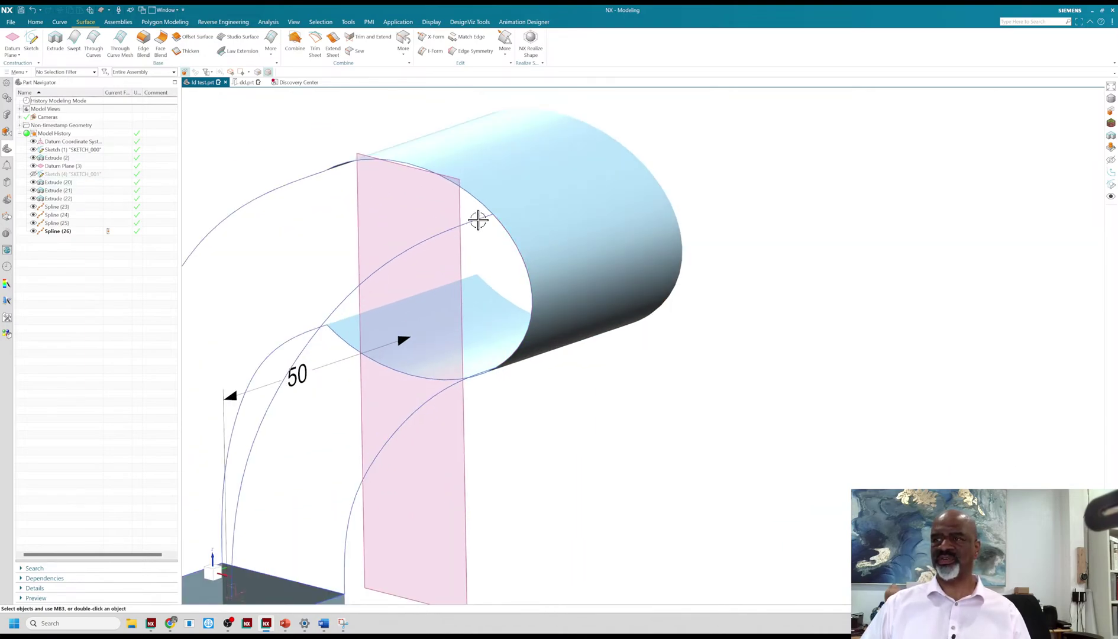
{"action": "left_click", "coordinate": [481, 205]}
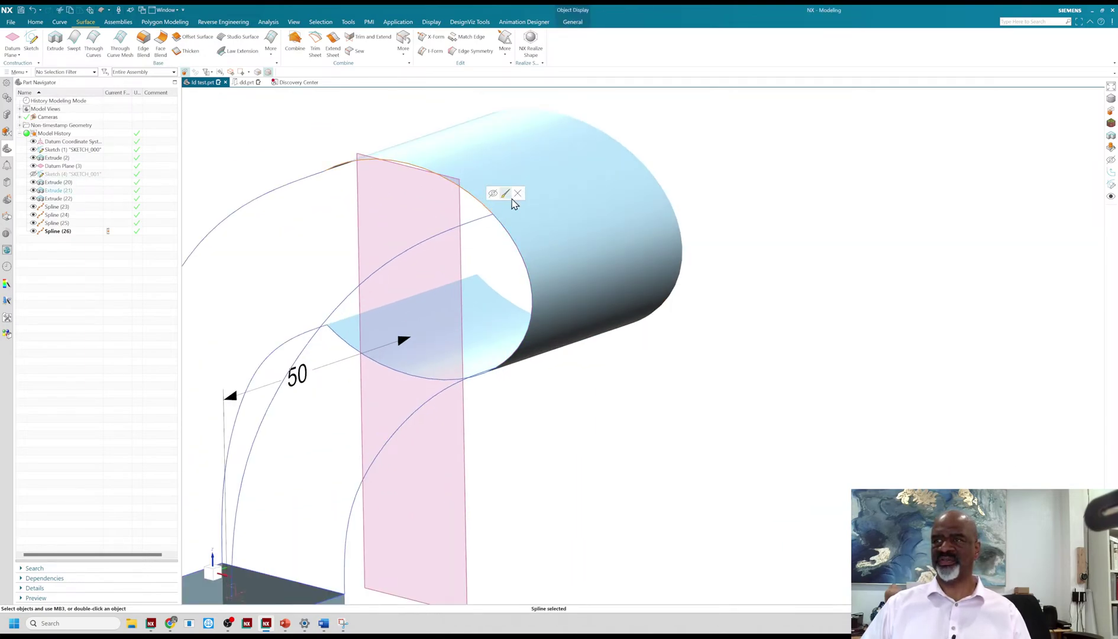
{"action": "left_click", "coordinate": [493, 193]}
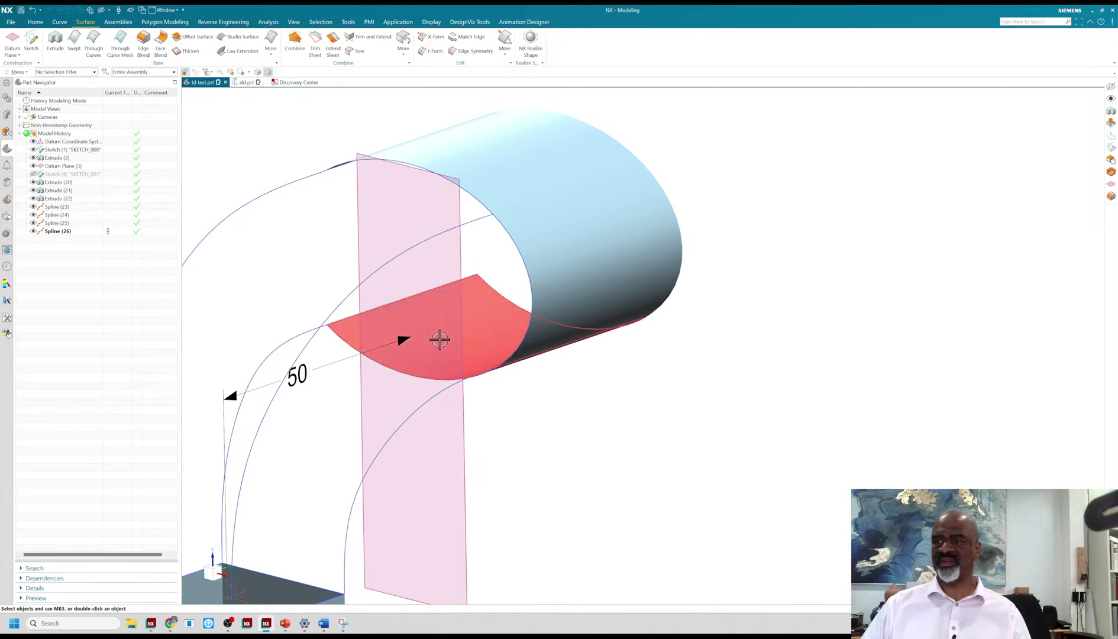
{"action": "left_click", "coordinate": [434, 379]}
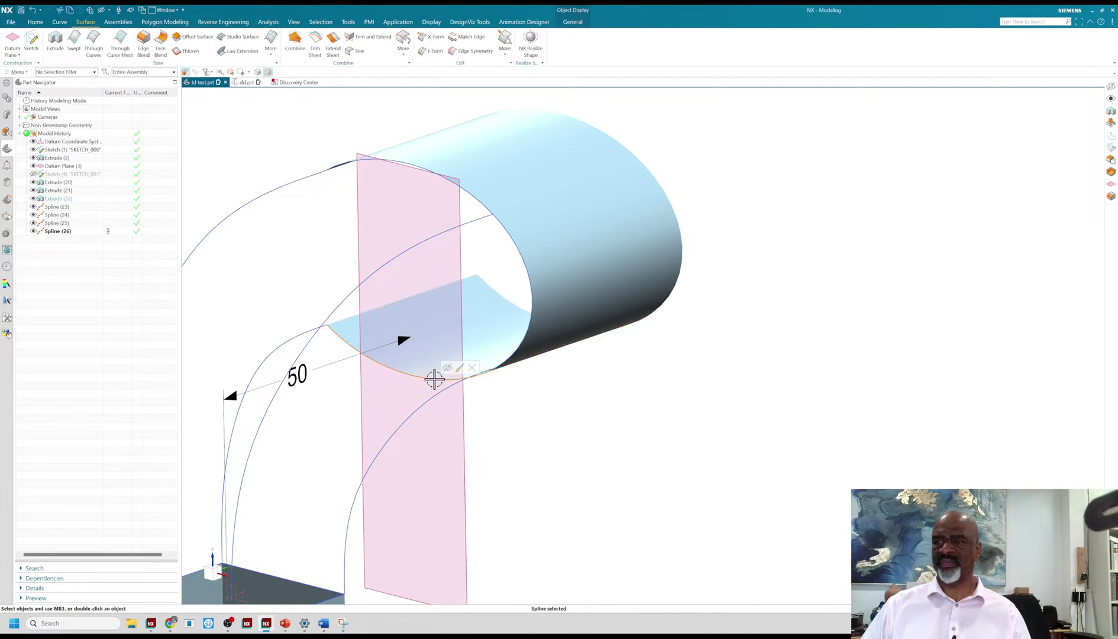
{"action": "left_click", "coordinate": [447, 369]}
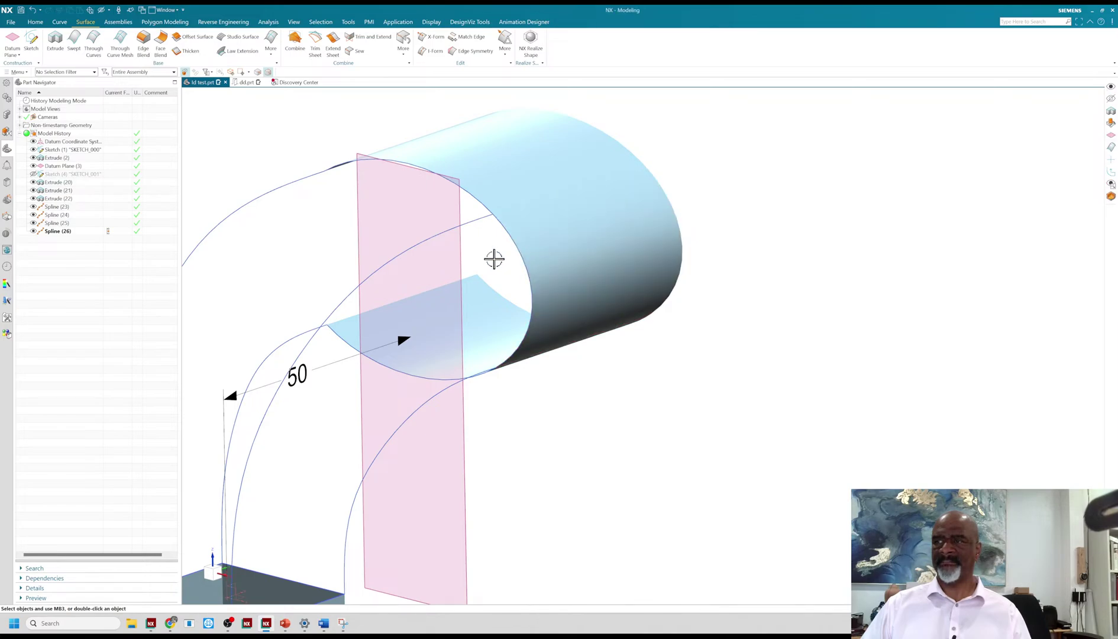
Hide the square tube's sketch SKETCH_000
{"action": "scroll", "coordinate": [352, 193], "scroll_direction": "down", "scroll_amount": 3}
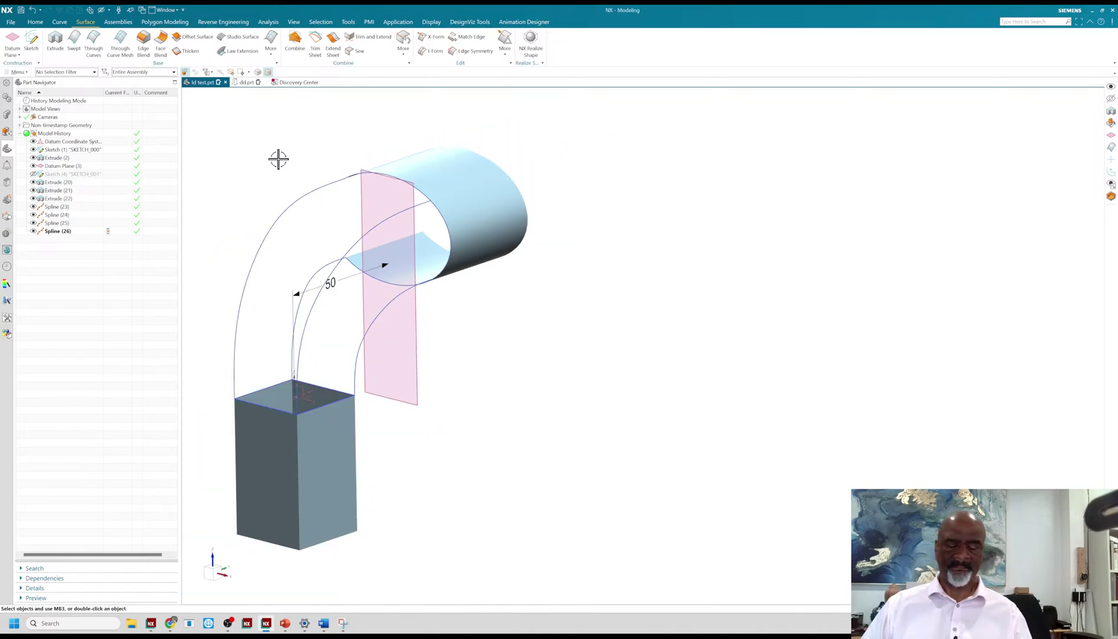
{"action": "left_click", "coordinate": [66, 153]}
{"action": "right_click", "coordinate": [65, 153]}
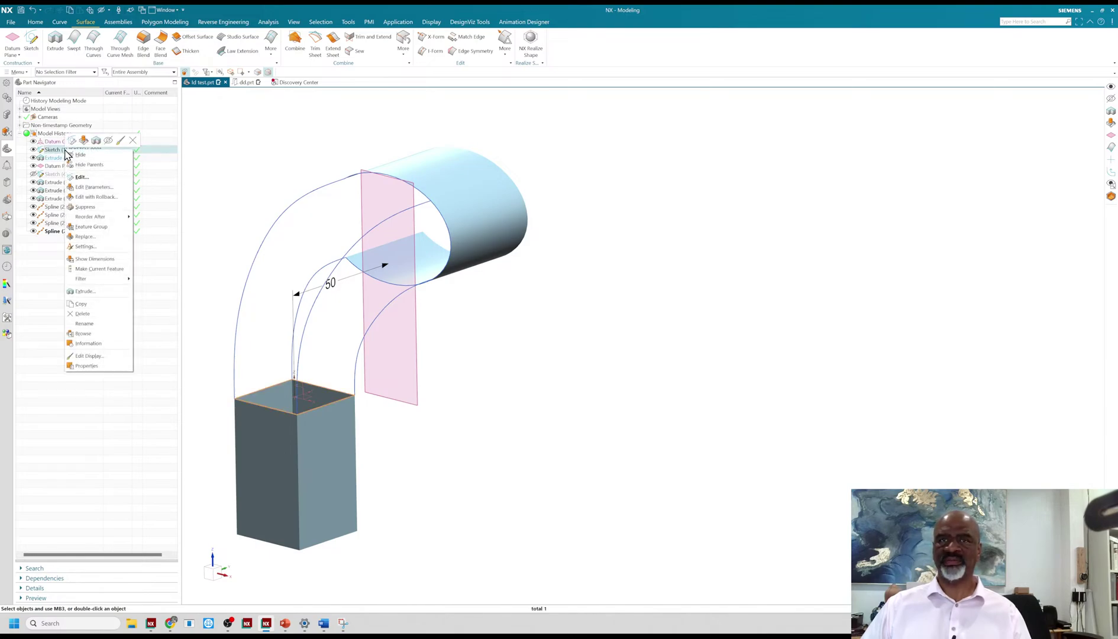
{"action": "left_click", "coordinate": [81, 155]}
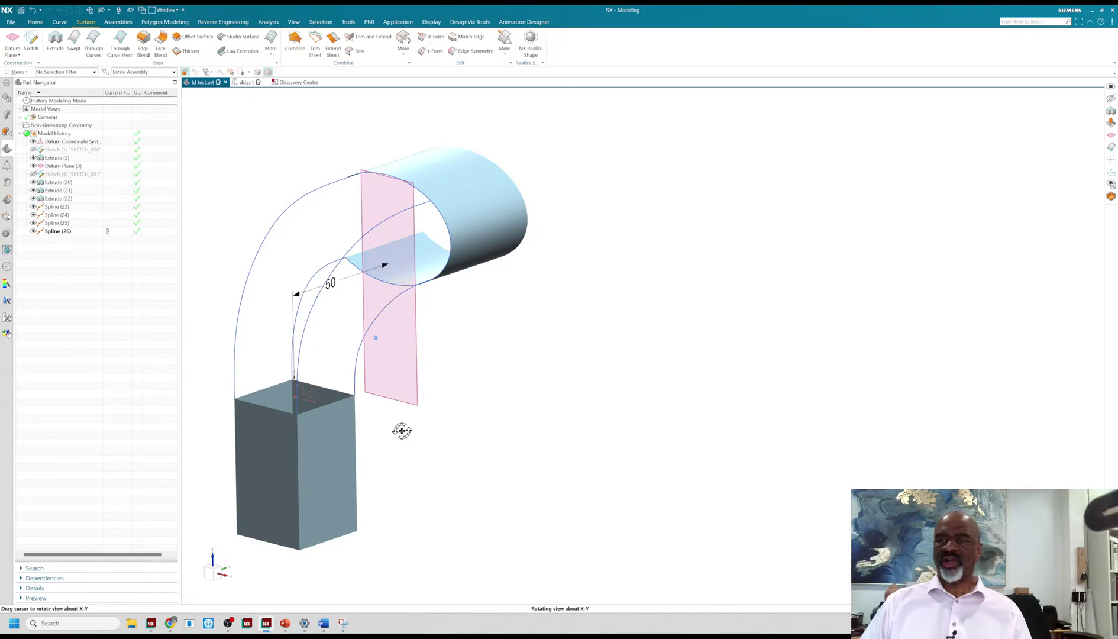
Start a Studio Surface with the square tube's front top edge as first section, G2 (Curvature) continuity, and add a new section
{"action": "mouse_move", "coordinate": [401, 429]}
{"action": "middle_mouse_down"}
{"action": "mouse_move", "coordinate": [409, 434]}
{"action": "mouse_move", "coordinate": [399, 431]}
{"action": "middle_mouse_up"}
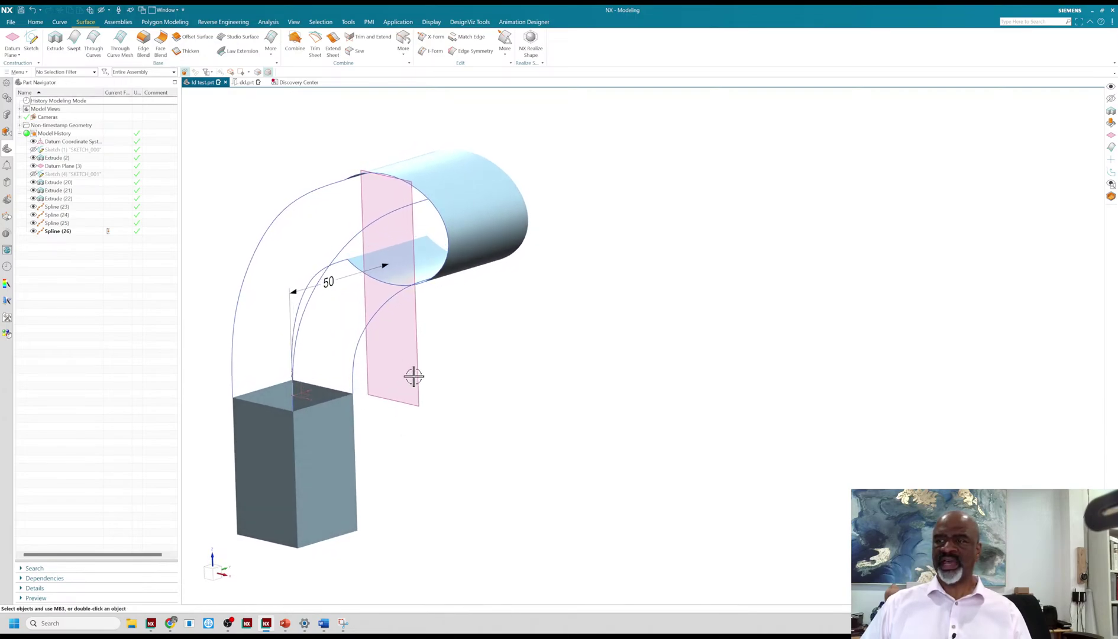
{"action": "middle_click_drag", "start_coordinate": [482, 410], "coordinate": [489, 418]}
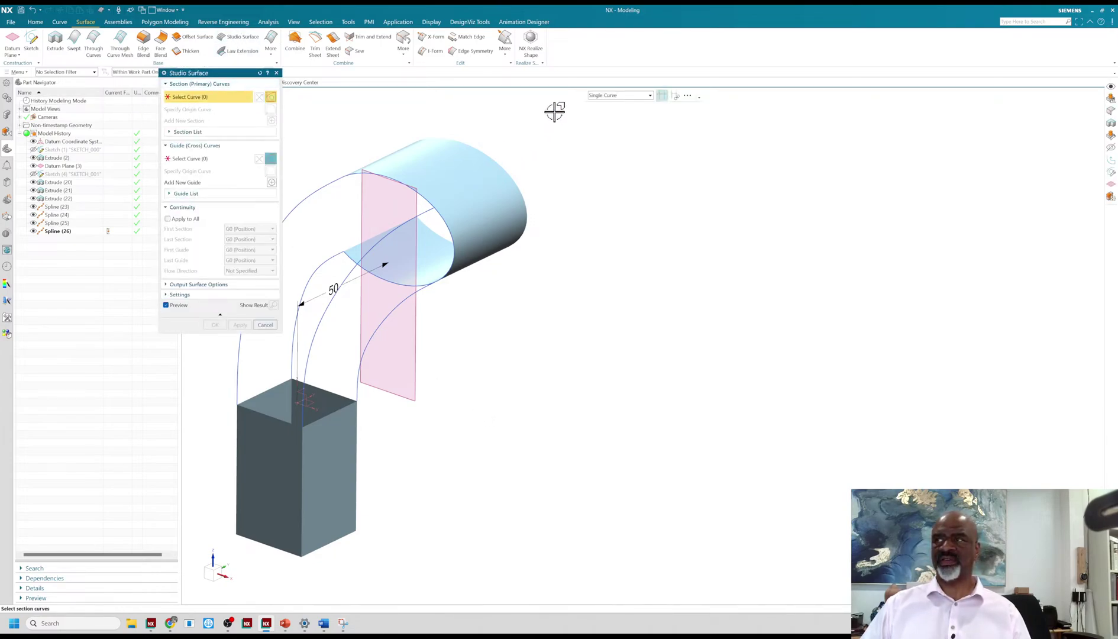
{"action": "left_click", "coordinate": [240, 408]}
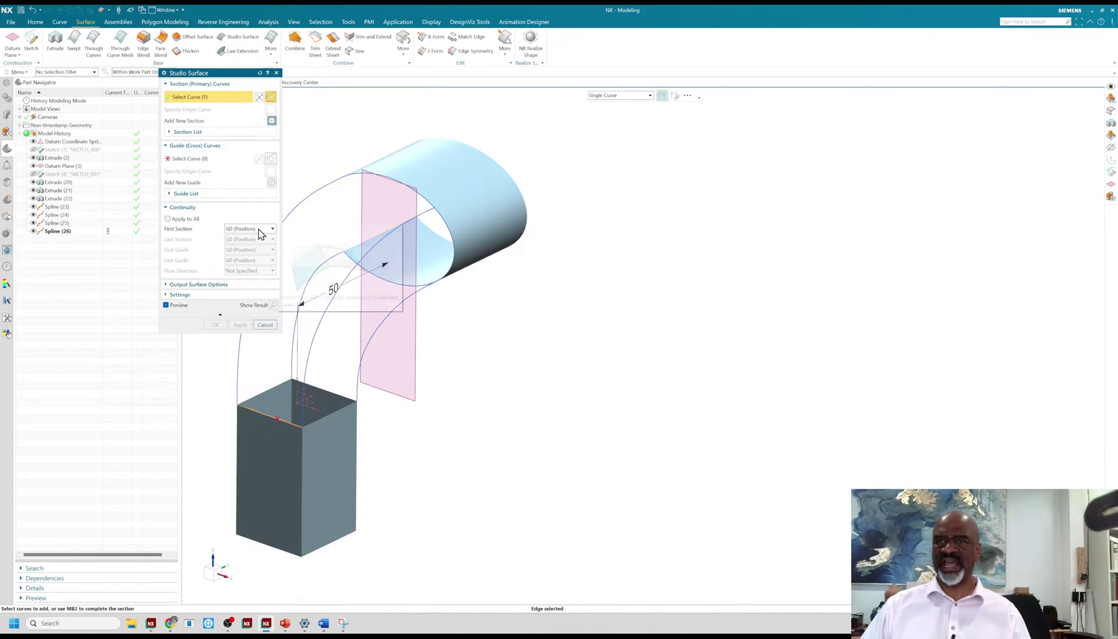
{"action": "left_click", "coordinate": [232, 231]}
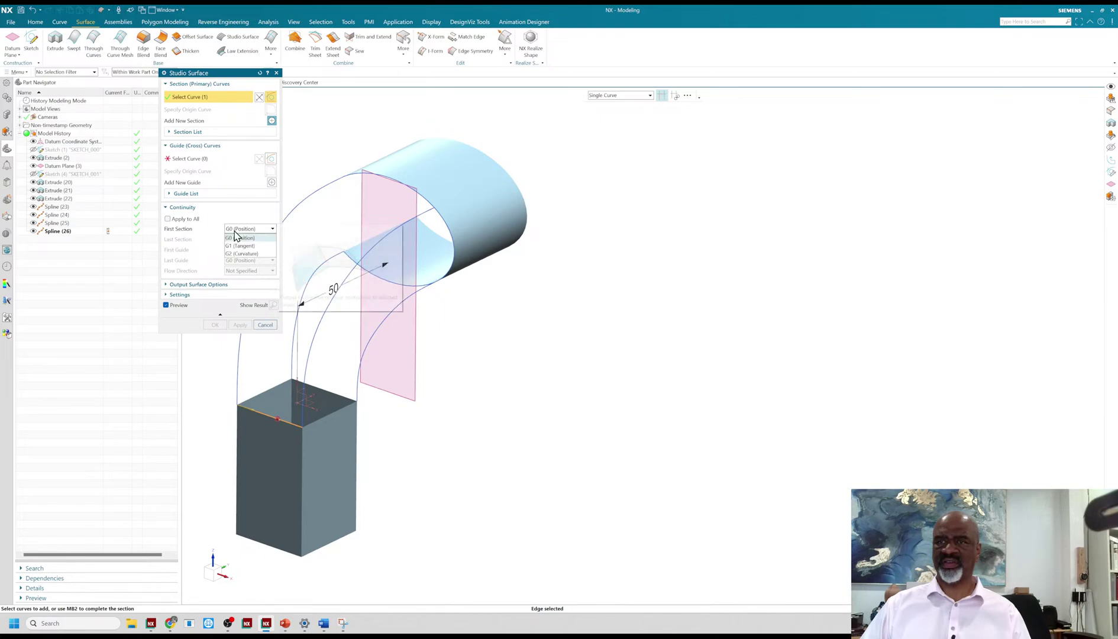
{"action": "left_click", "coordinate": [240, 254]}
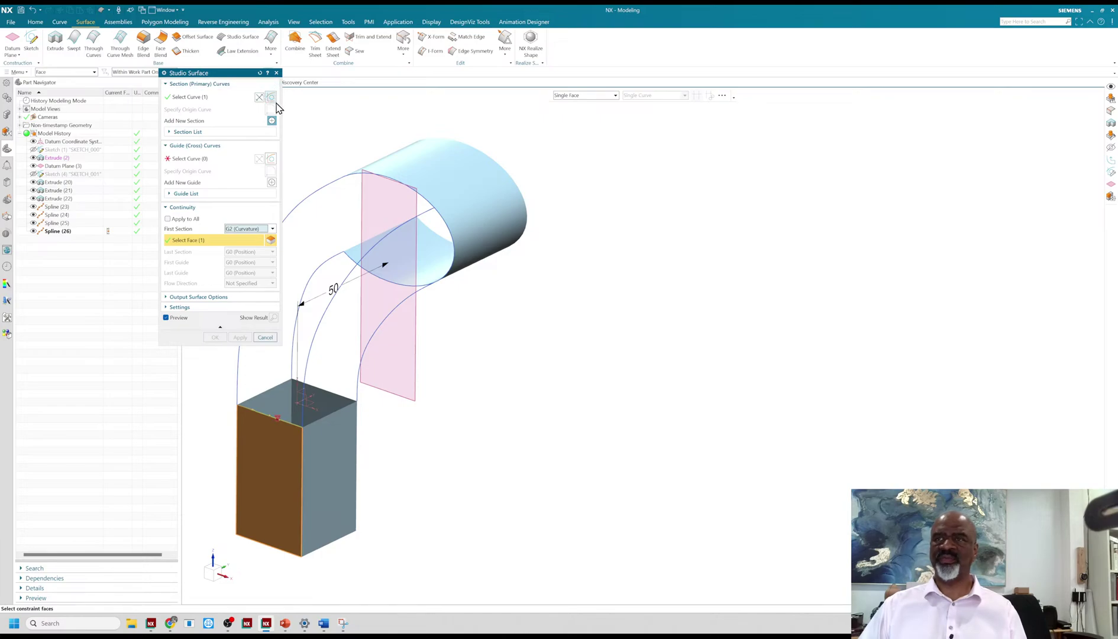
{"action": "left_click", "coordinate": [272, 121]}
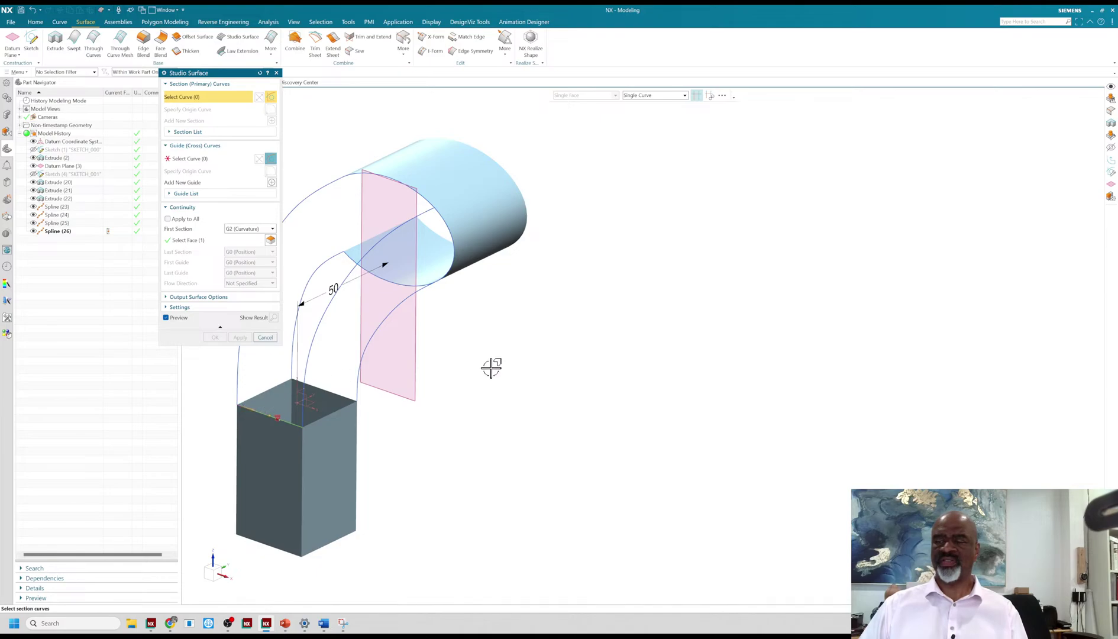
Use the upper arc edge of Extrude(21) as the second section and set the last section's continuity to G2 (Curvature)
{"action": "middle_click_drag", "start_coordinate": [504, 366], "coordinate": [587, 407]}
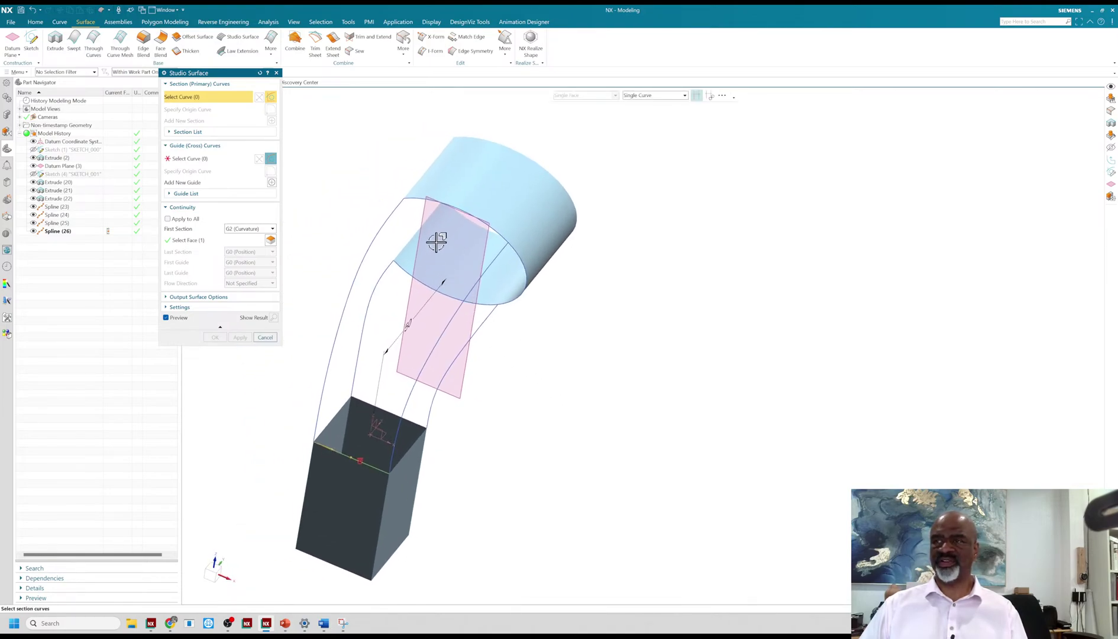
{"action": "left_click", "coordinate": [413, 198]}
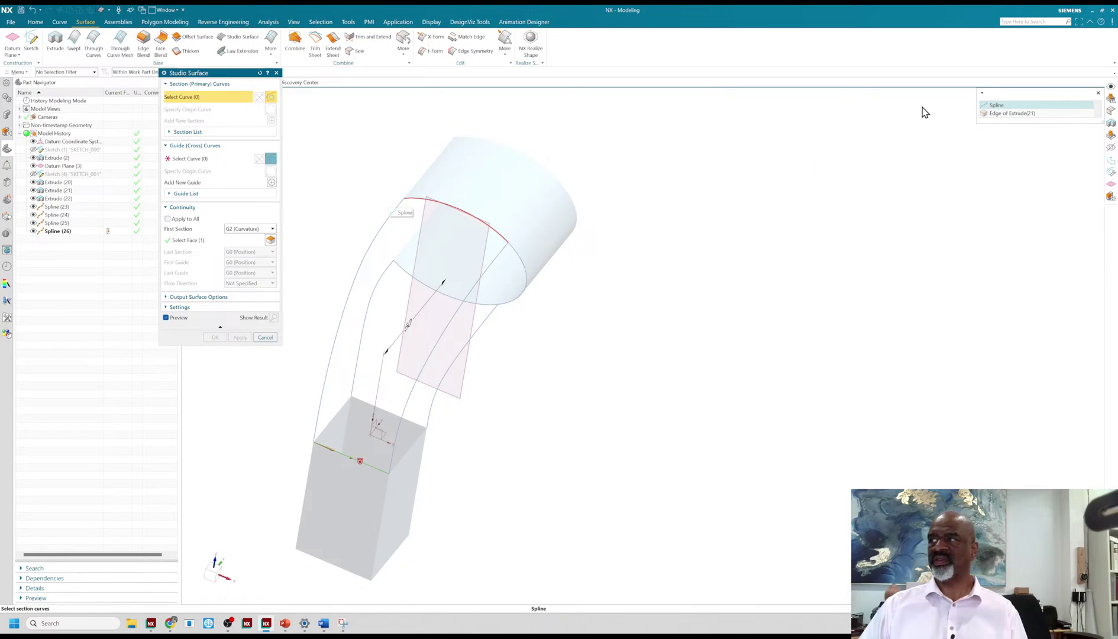
{"action": "left_click", "coordinate": [993, 113]}
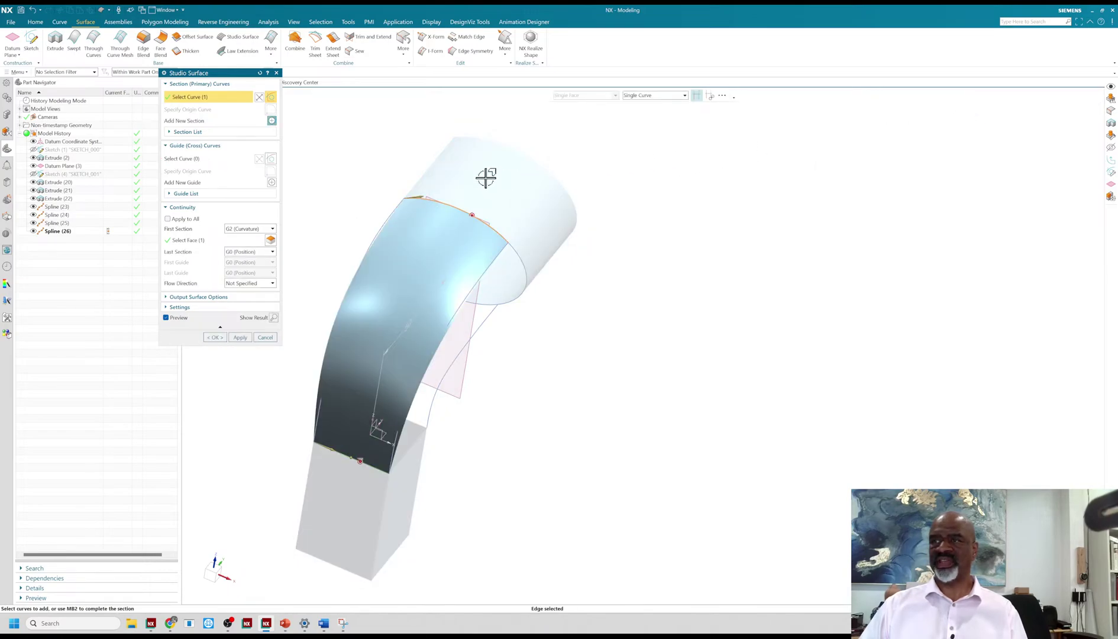
{"action": "left_click", "coordinate": [263, 255]}
{"action": "left_click", "coordinate": [249, 279]}
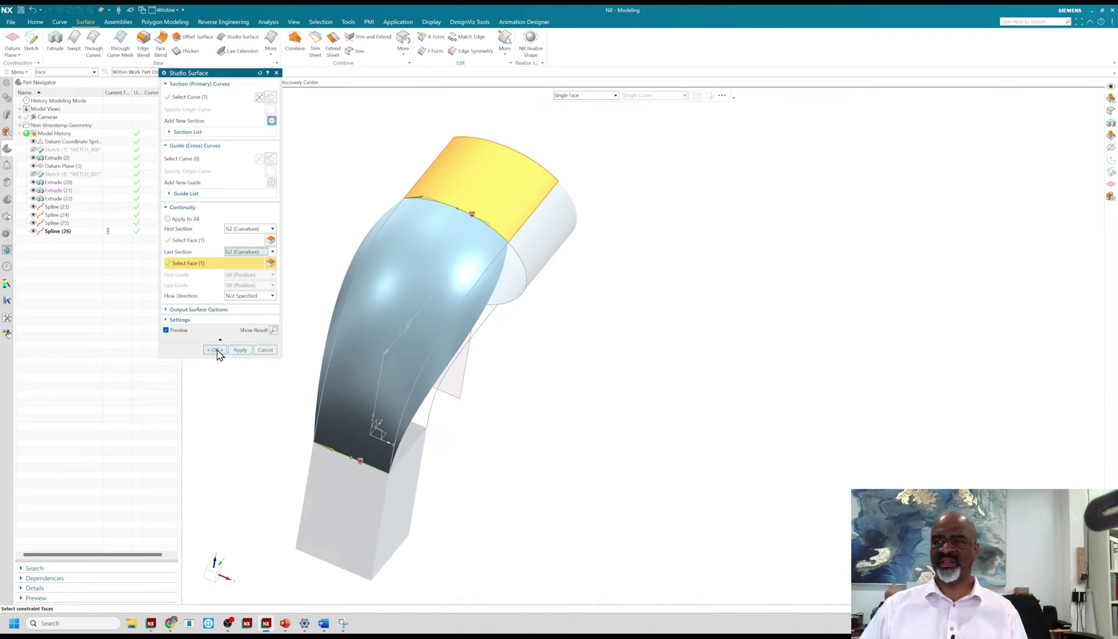
Add the two splines bordering the front face, Spline(25) and Spline(23), as separate guides and create the Studio Surface
{"action": "left_click", "coordinate": [184, 160]}
{"action": "middle_click_drag", "start_coordinate": [489, 407], "coordinate": [516, 405]}
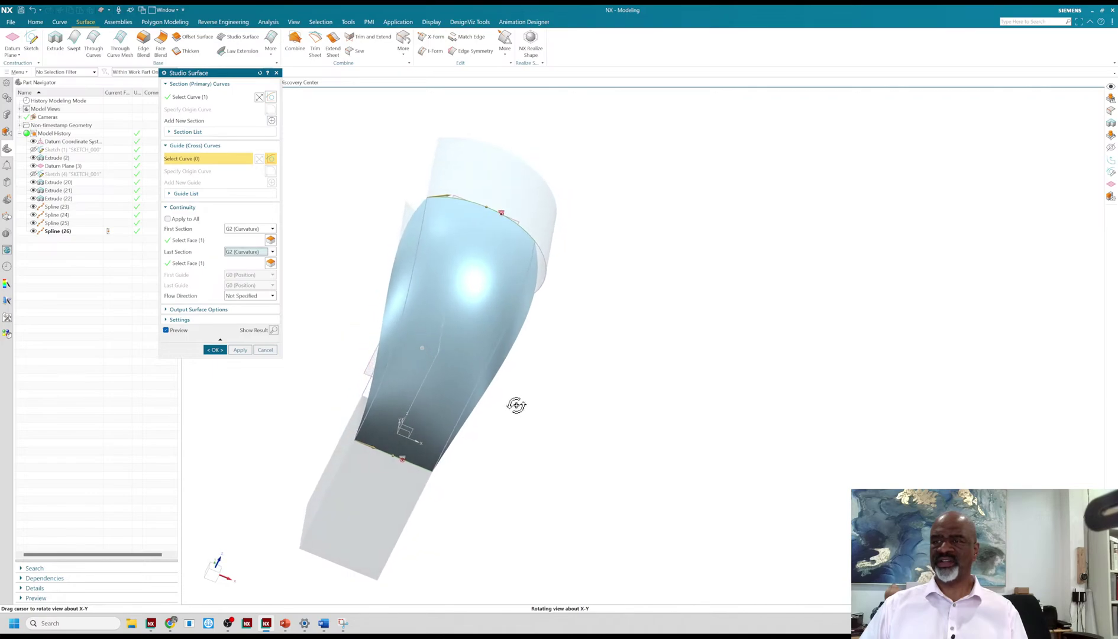
{"action": "left_click", "coordinate": [377, 382]}
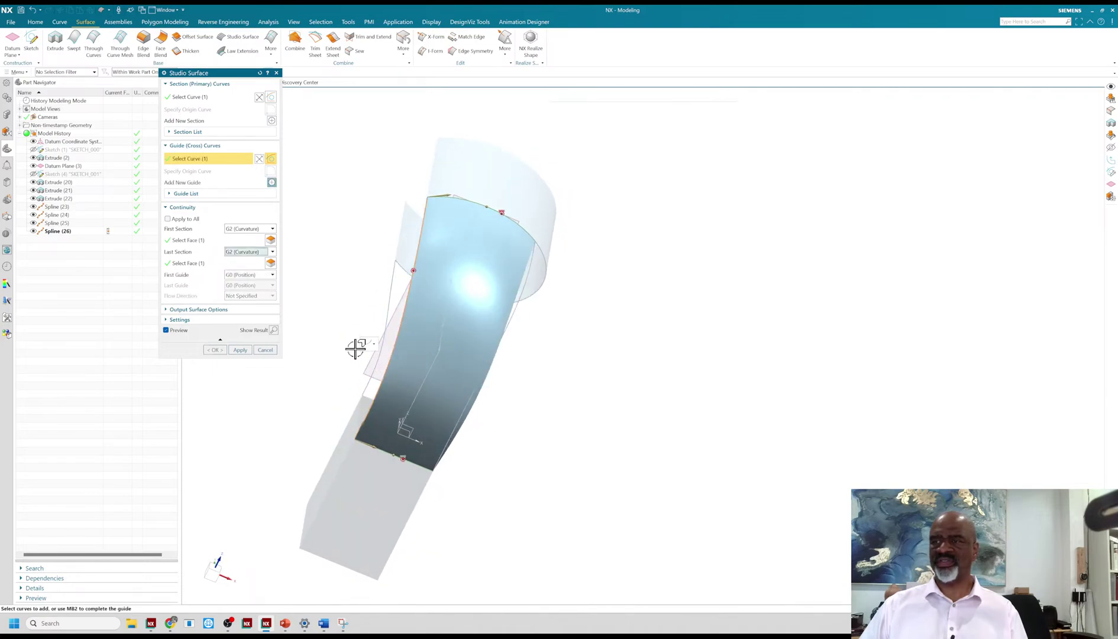
{"action": "left_click", "coordinate": [272, 183]}
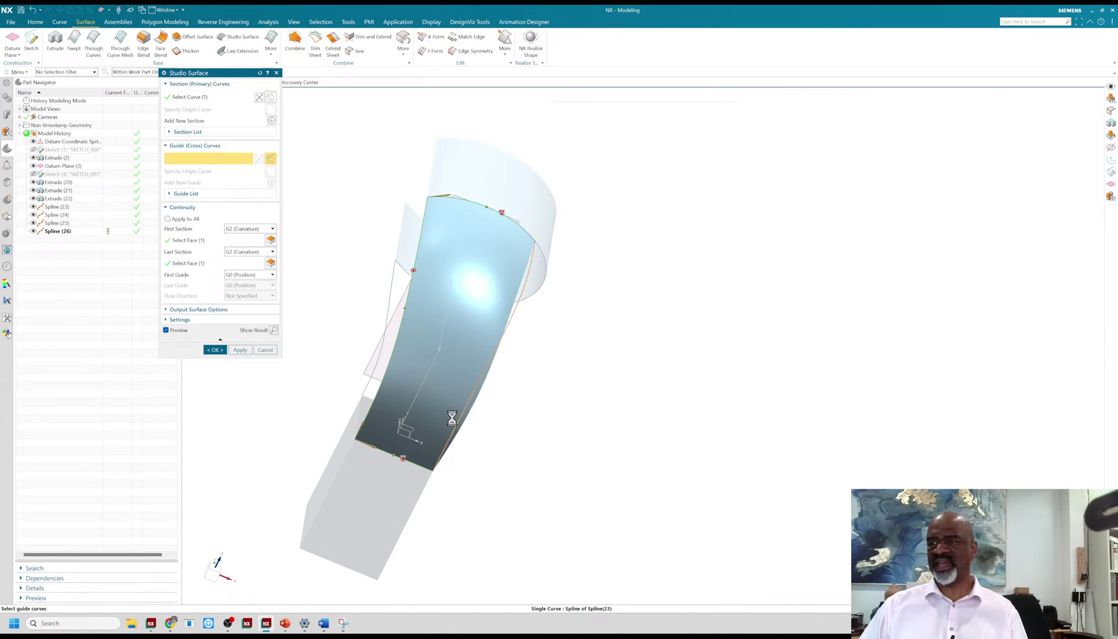
{"action": "left_click", "coordinate": [456, 417]}
{"action": "left_click", "coordinate": [214, 350]}
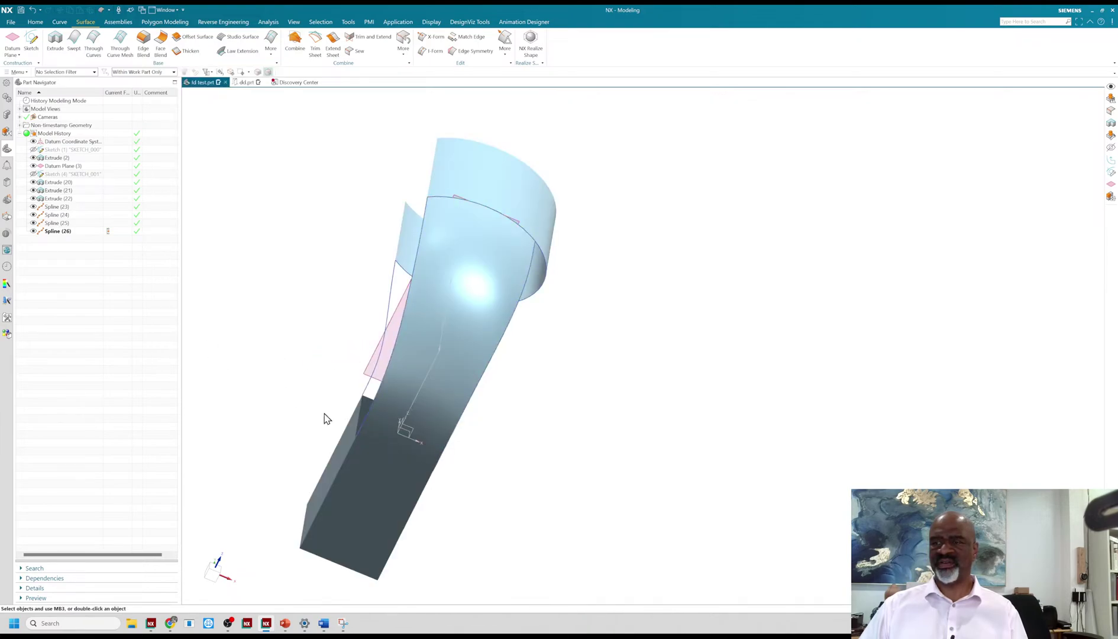
Start a Studio Surface with the square tube's inner-bend top edge as first section, G2 (Curvature) to its wall, and add a new section
{"action": "middle_click_drag", "start_coordinate": [529, 414], "coordinate": [449, 402]}
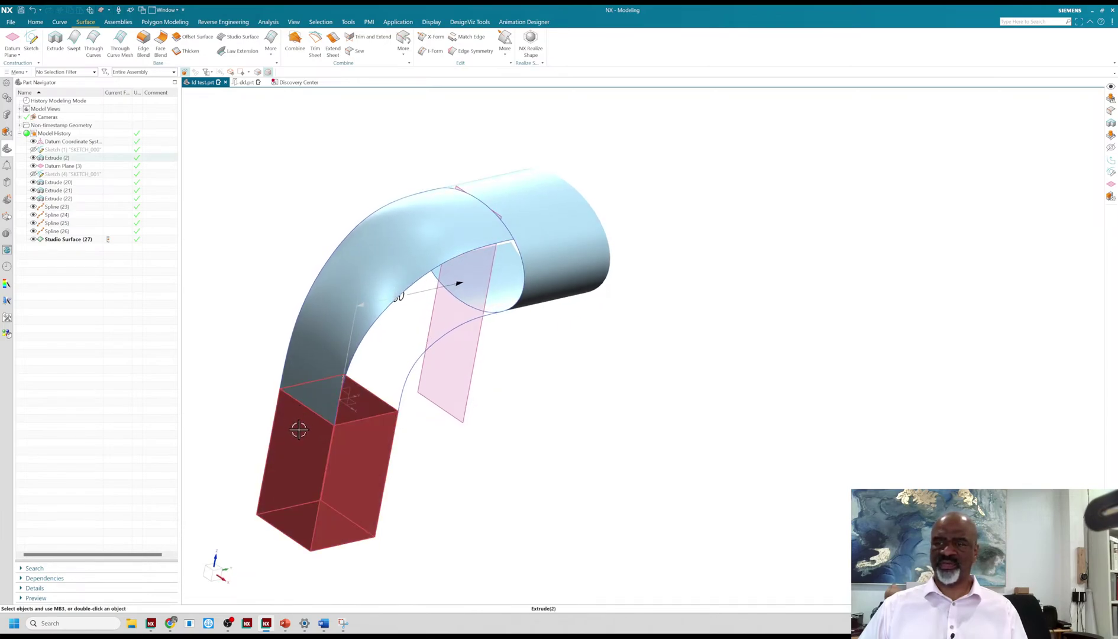
{"action": "middle_click_drag", "start_coordinate": [591, 382], "coordinate": [614, 463]}
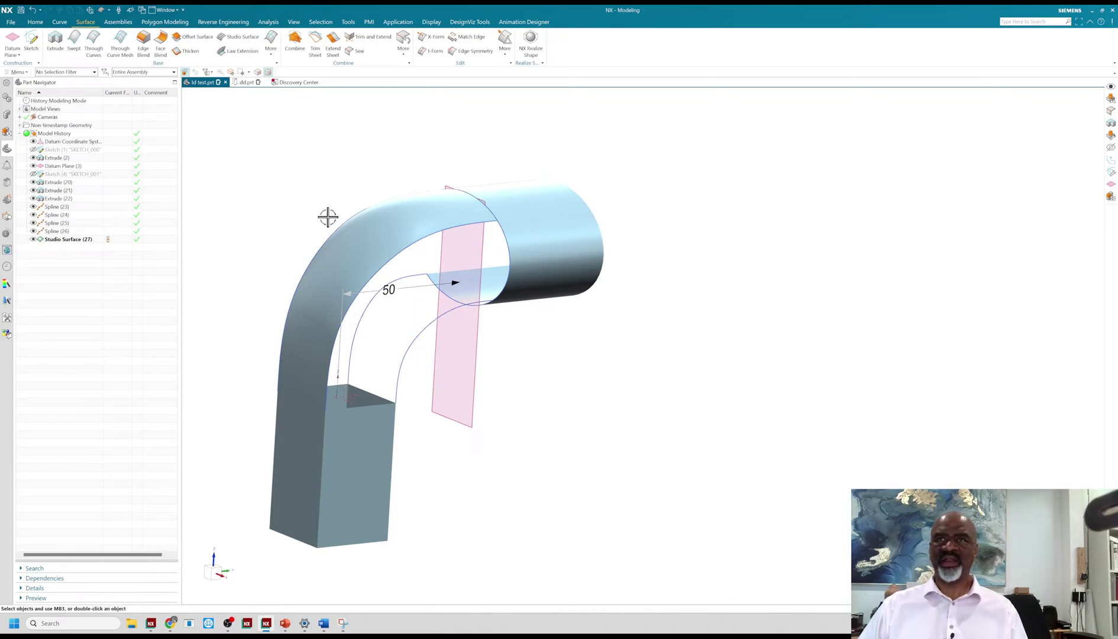
{"action": "left_click", "coordinate": [236, 36]}
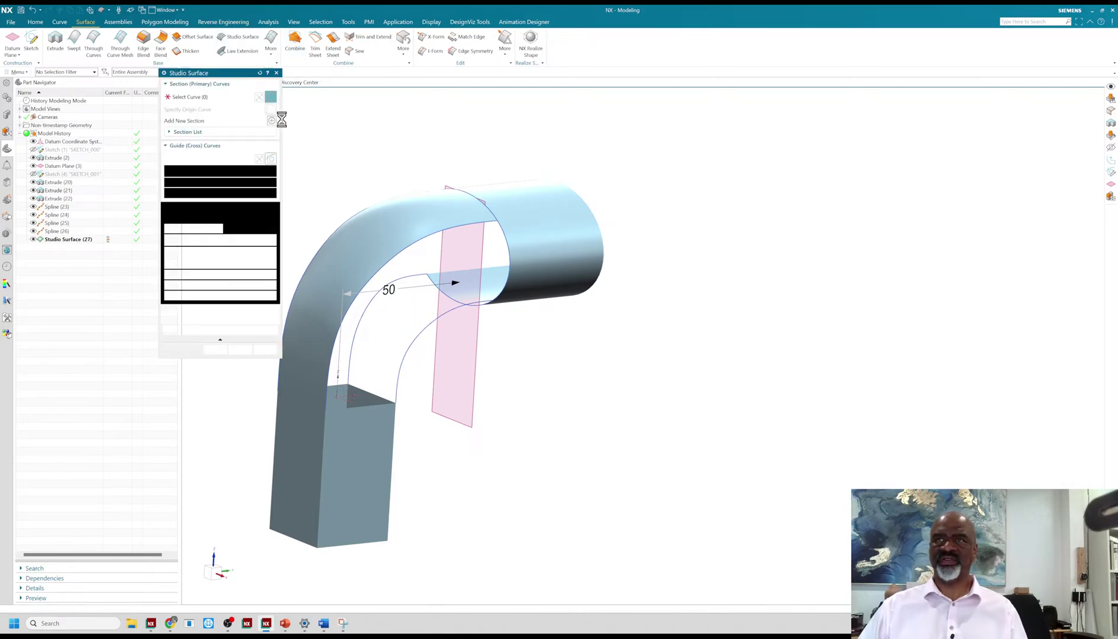
{"action": "left_click", "coordinate": [362, 391]}
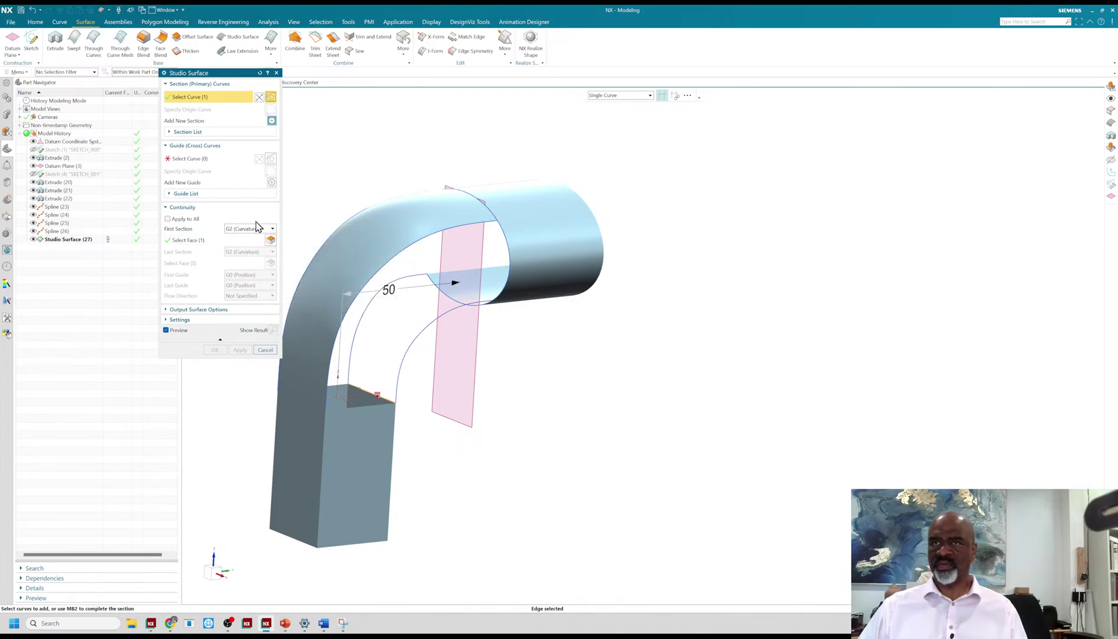
{"action": "left_click", "coordinate": [201, 240]}
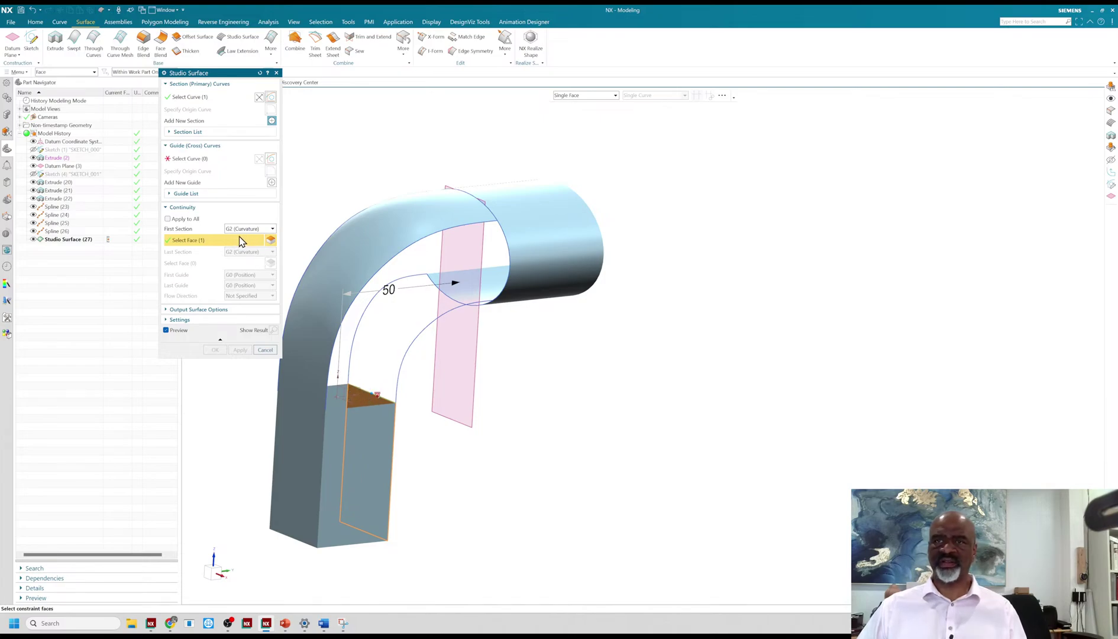
{"action": "left_click", "coordinate": [271, 121]}
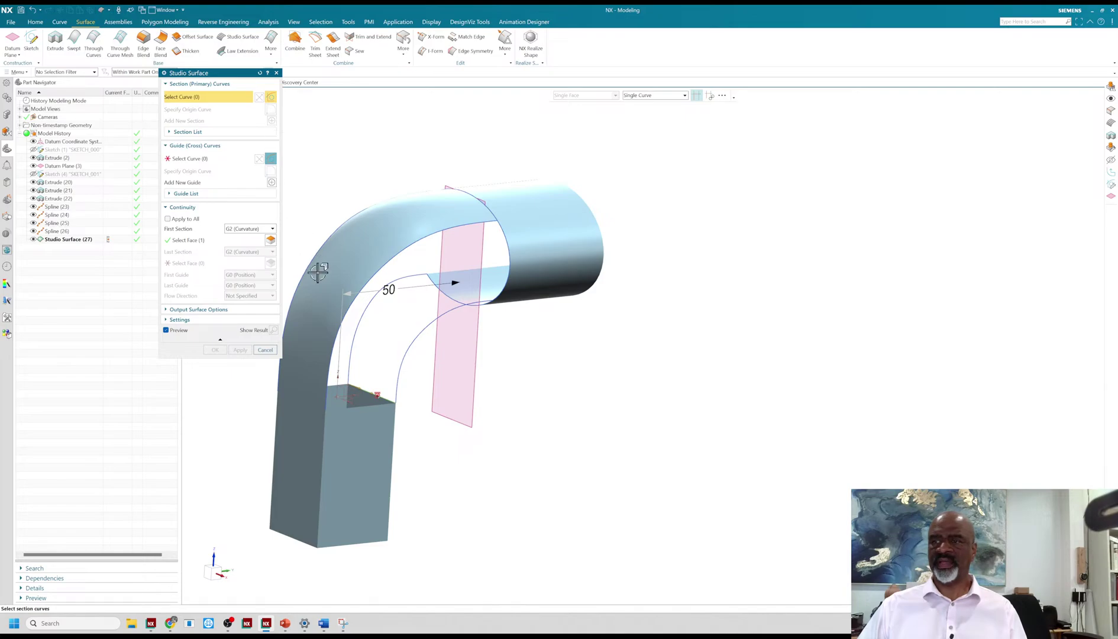
Use the lower arc edge of Extrude(22) as second section and its face as the last section's G2 (Curvature) constraint
{"action": "scroll", "coordinate": [421, 288], "scroll_direction": "up", "scroll_amount": 4}
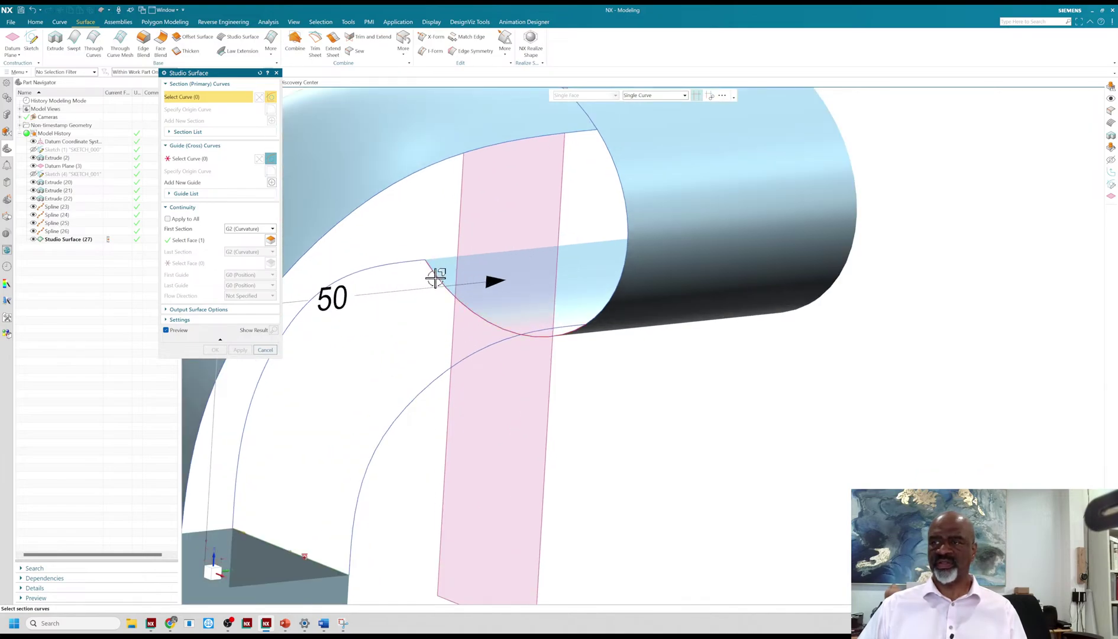
{"action": "left_click", "coordinate": [436, 277]}
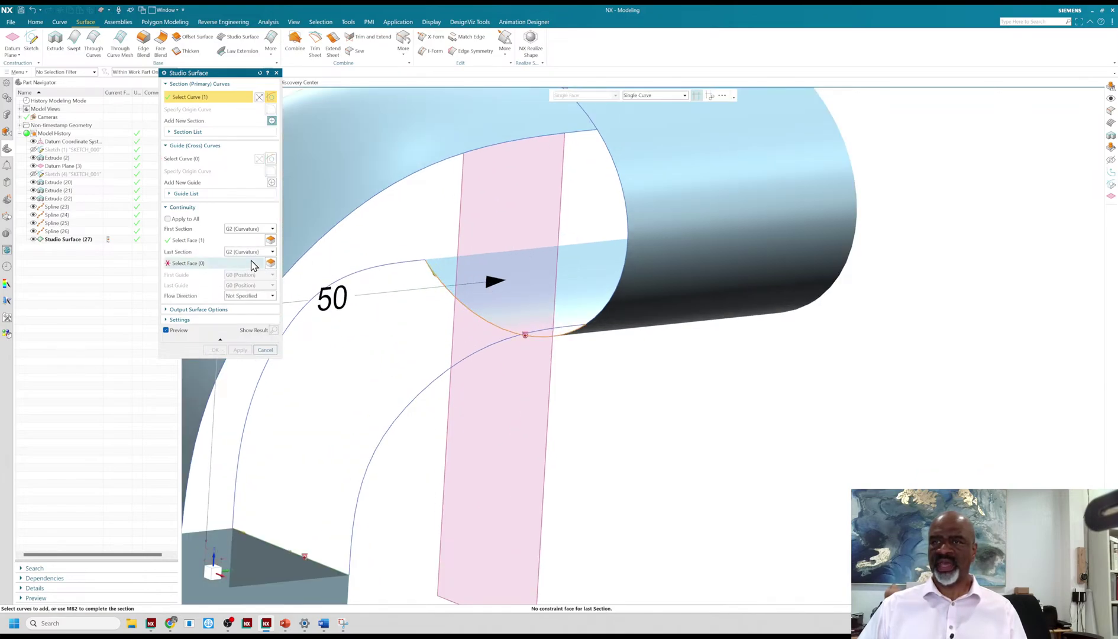
{"action": "left_click", "coordinate": [204, 266]}
{"action": "left_click", "coordinate": [520, 288]}
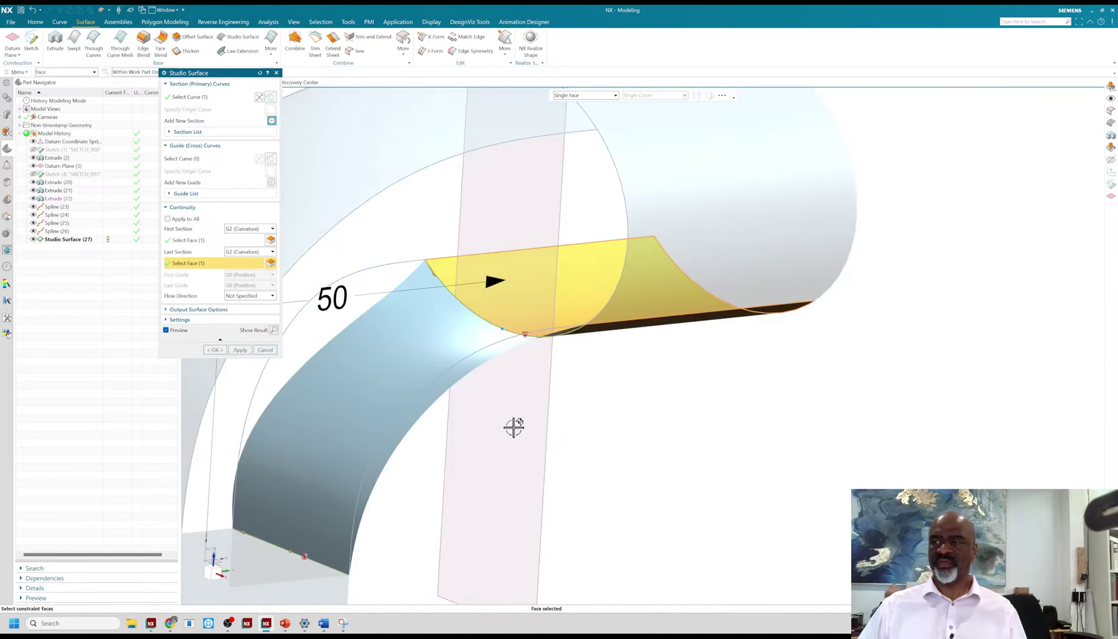
{"action": "mouse_move", "coordinate": [514, 426]}
{"action": "middle_mouse_down"}
{"action": "mouse_move", "coordinate": [492, 399]}
{"action": "mouse_move", "coordinate": [514, 426]}
{"action": "middle_mouse_up"}
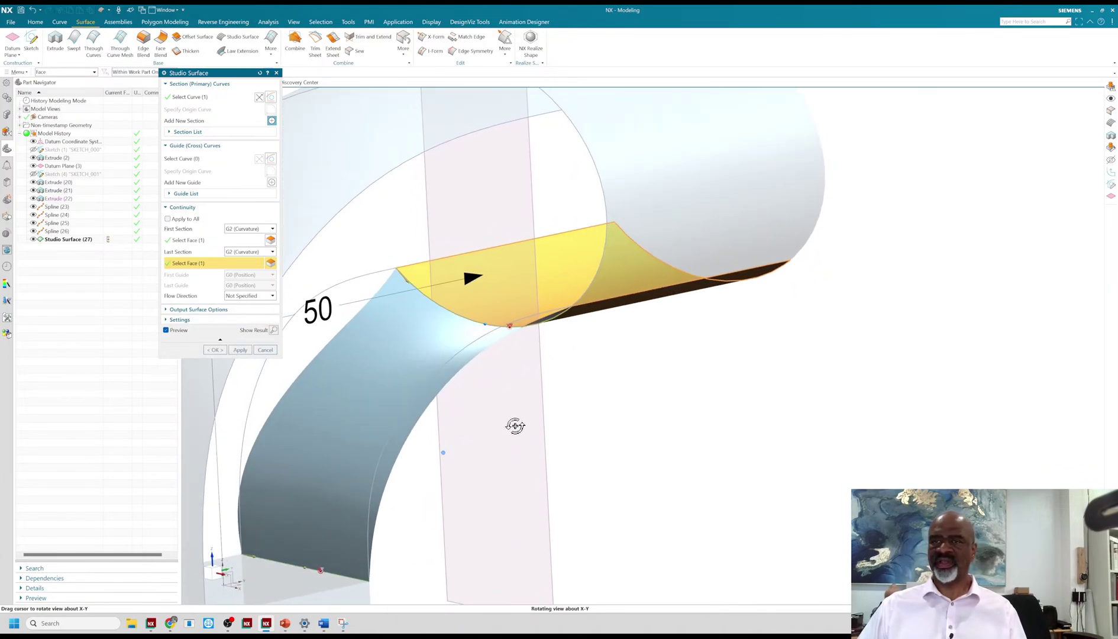
Add the two splines bordering the inner bend as separate guides and create the Studio Surface, keeping the command active
{"action": "left_click", "coordinate": [189, 160]}
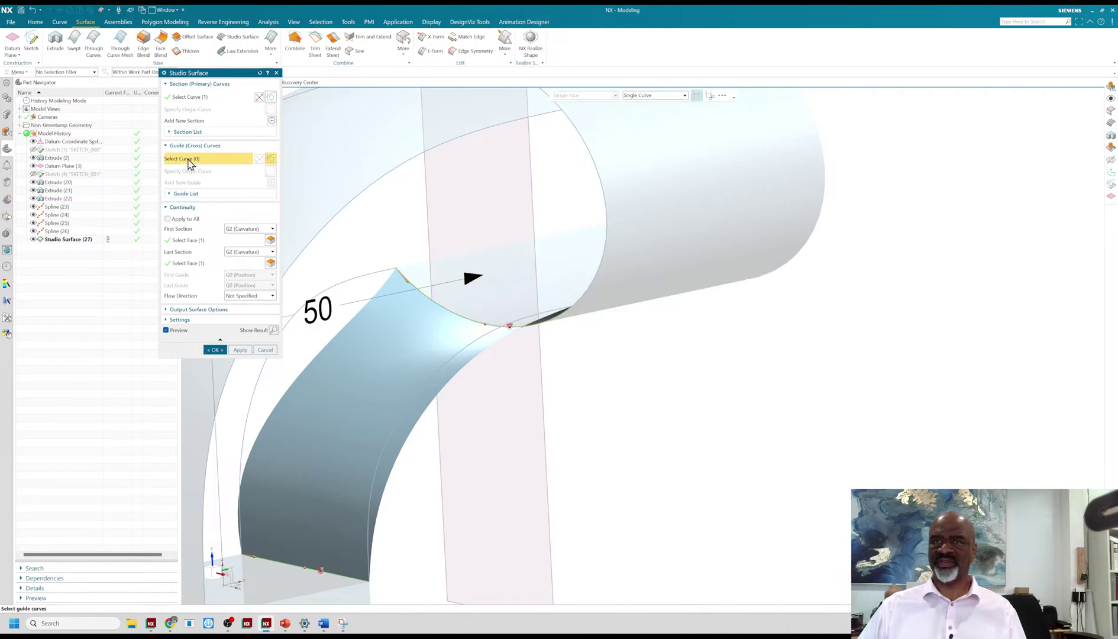
{"action": "left_click", "coordinate": [241, 440]}
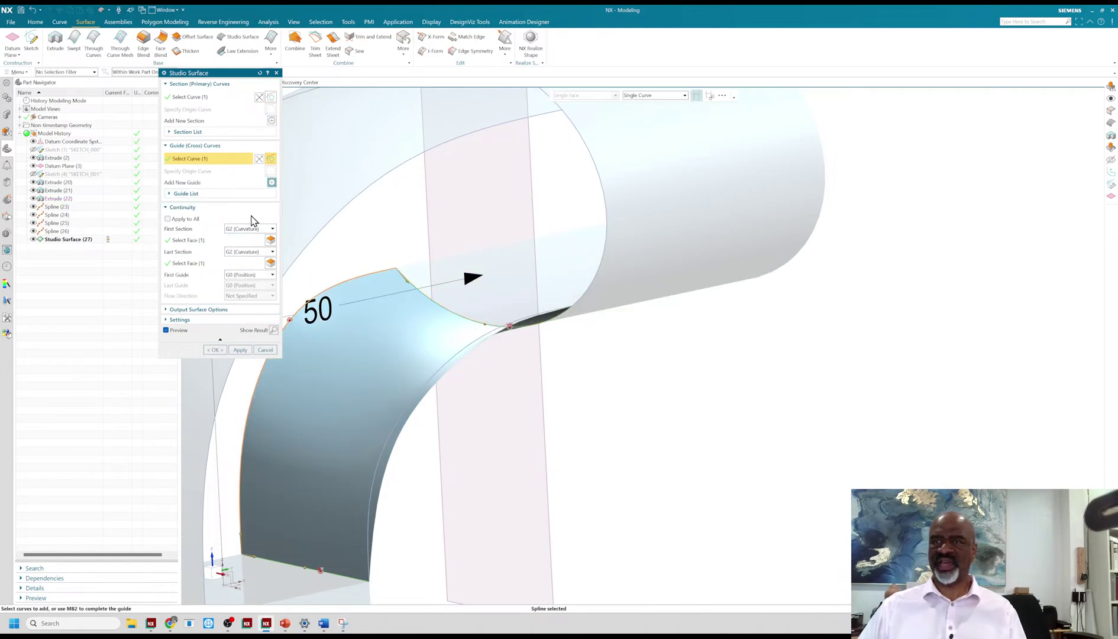
{"action": "left_click", "coordinate": [271, 182]}
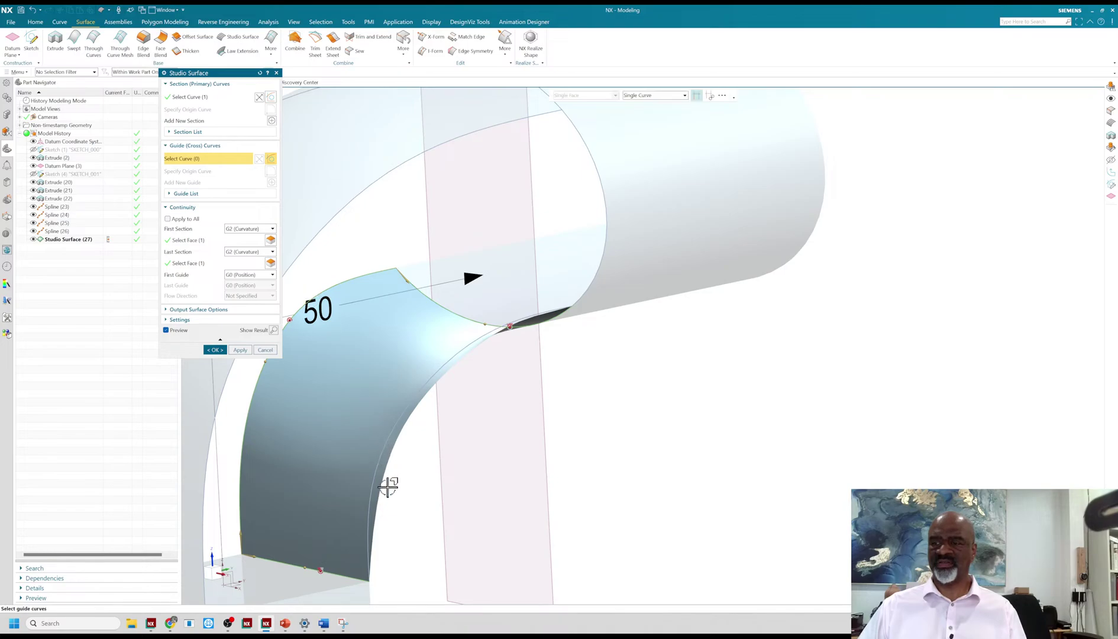
{"action": "left_click", "coordinate": [376, 474]}
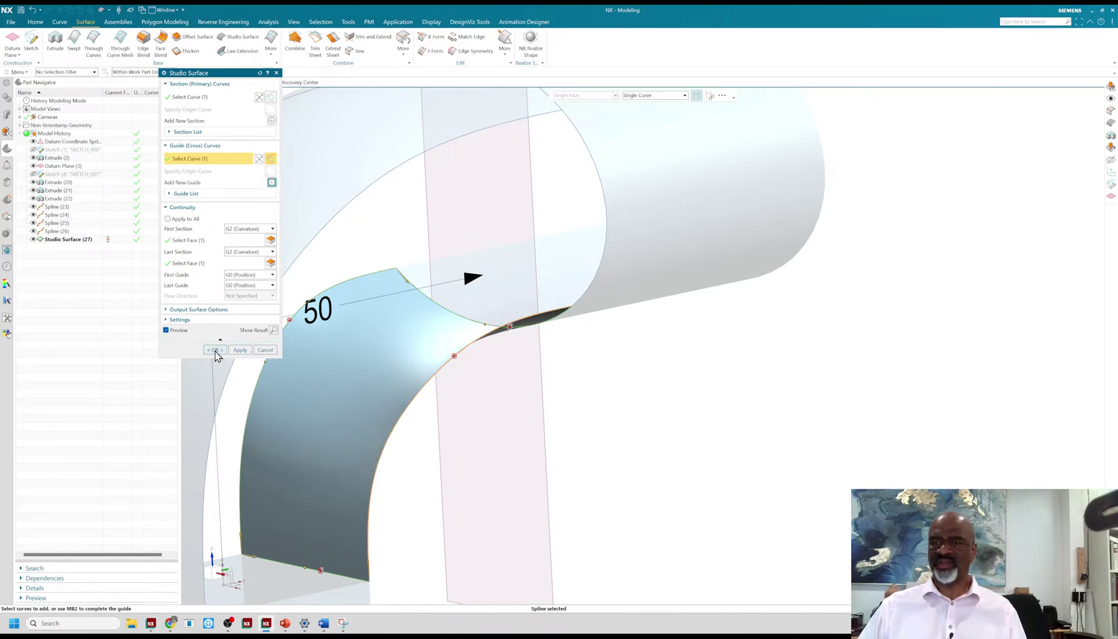
{"action": "left_click", "coordinate": [240, 350]}
Set the tube's side top edge as the next surface's first section, G2 (Curvature) to the side wall, and add a new section
{"action": "scroll", "coordinate": [492, 379], "scroll_direction": "down", "scroll_amount": 5}
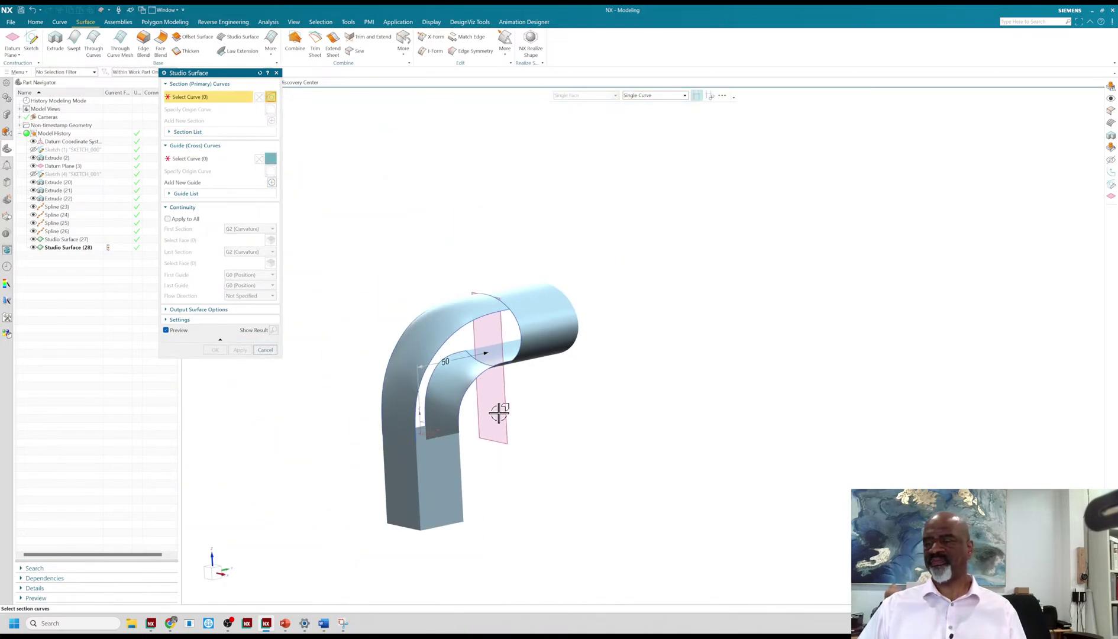
{"action": "middle_click_drag", "start_coordinate": [497, 407], "coordinate": [438, 428]}
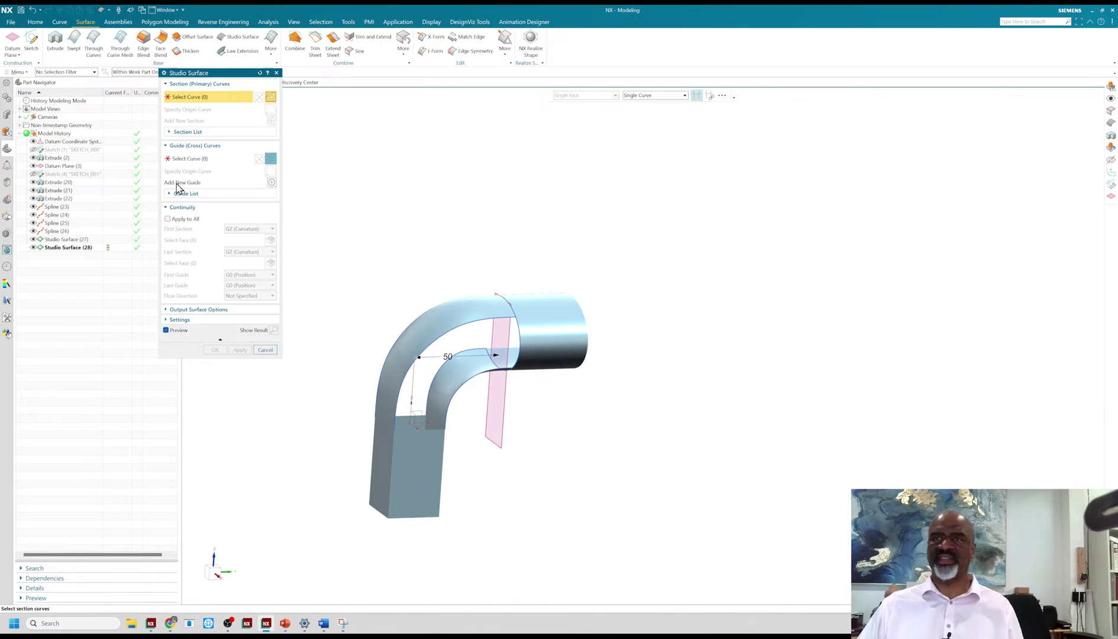
{"action": "scroll", "coordinate": [435, 463], "scroll_direction": "up", "scroll_amount": 5}
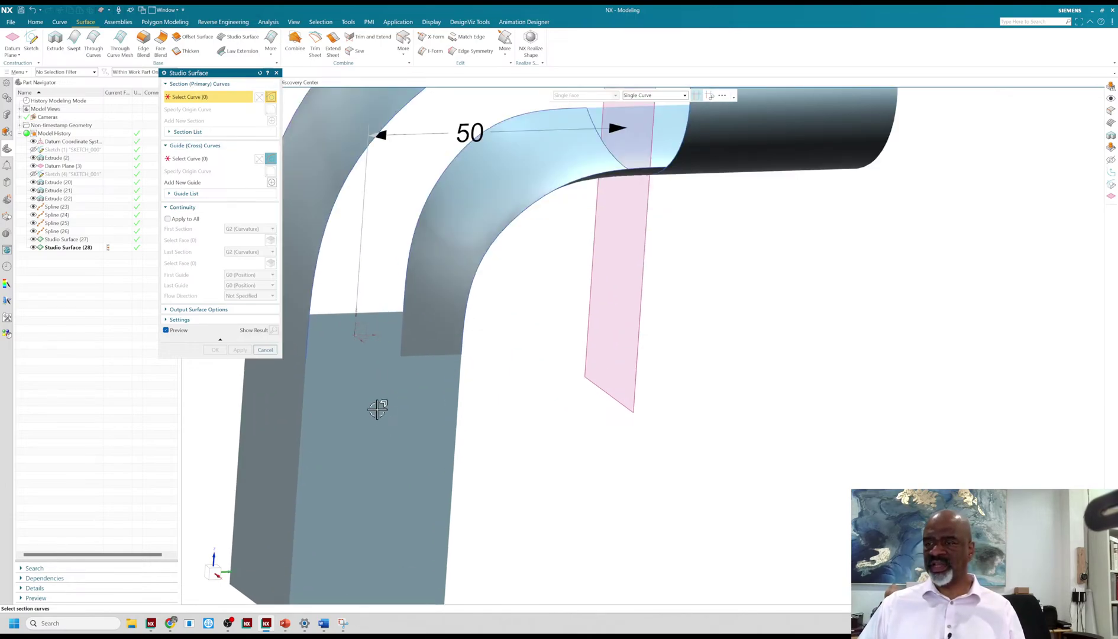
{"action": "left_click", "coordinate": [326, 355]}
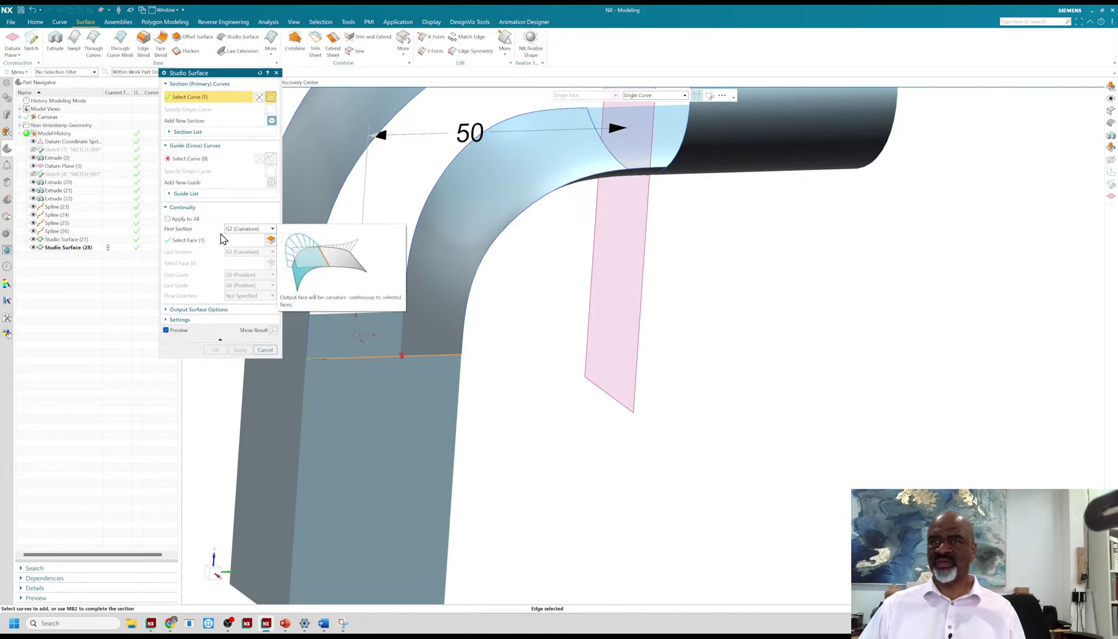
{"action": "left_click", "coordinate": [202, 244]}
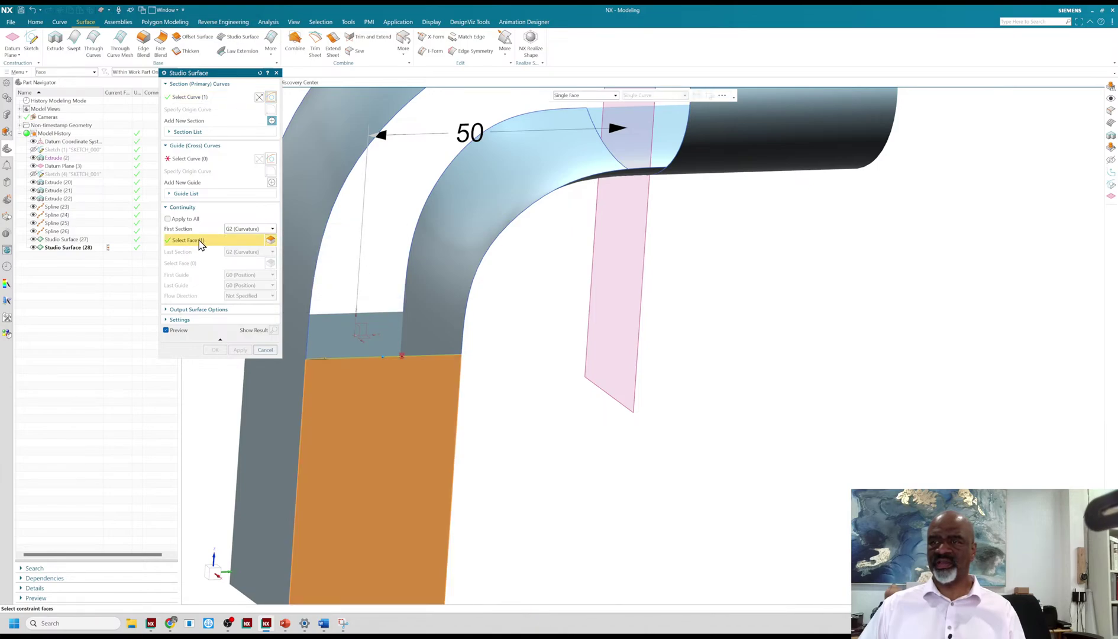
{"action": "left_click", "coordinate": [271, 121]}
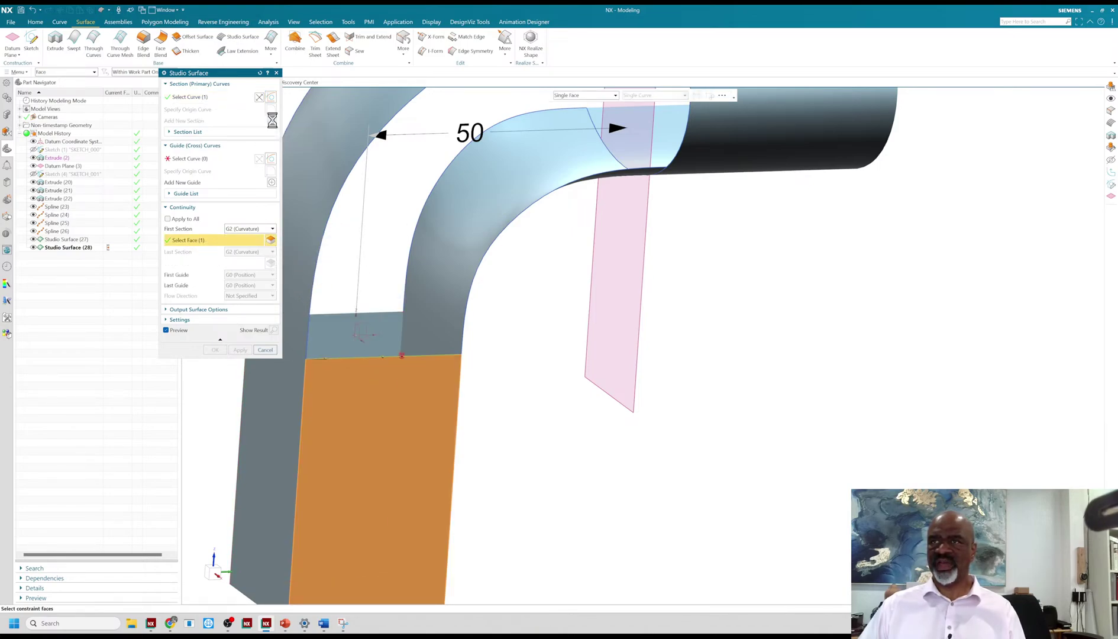
Use the side arc edge of Extrude(20) as second section and its face as the last section's G2 (Curvature) constraint
{"action": "scroll", "coordinate": [386, 342], "scroll_direction": "down", "scroll_amount": 4}
{"action": "scroll", "coordinate": [529, 210], "scroll_direction": "up", "scroll_amount": 5}
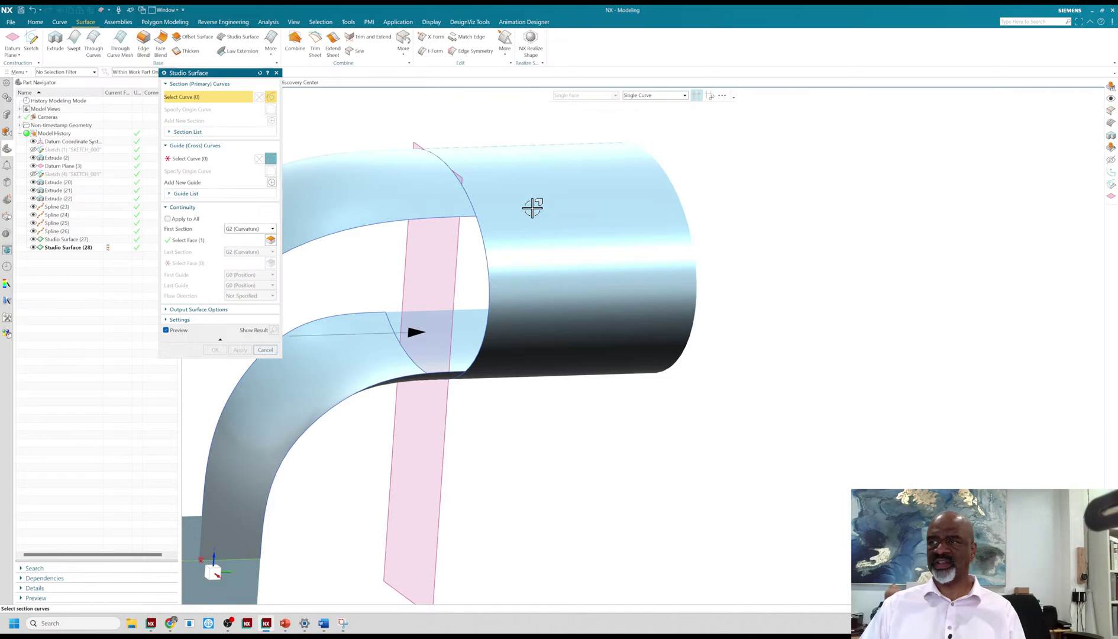
{"action": "left_click", "coordinate": [481, 229]}
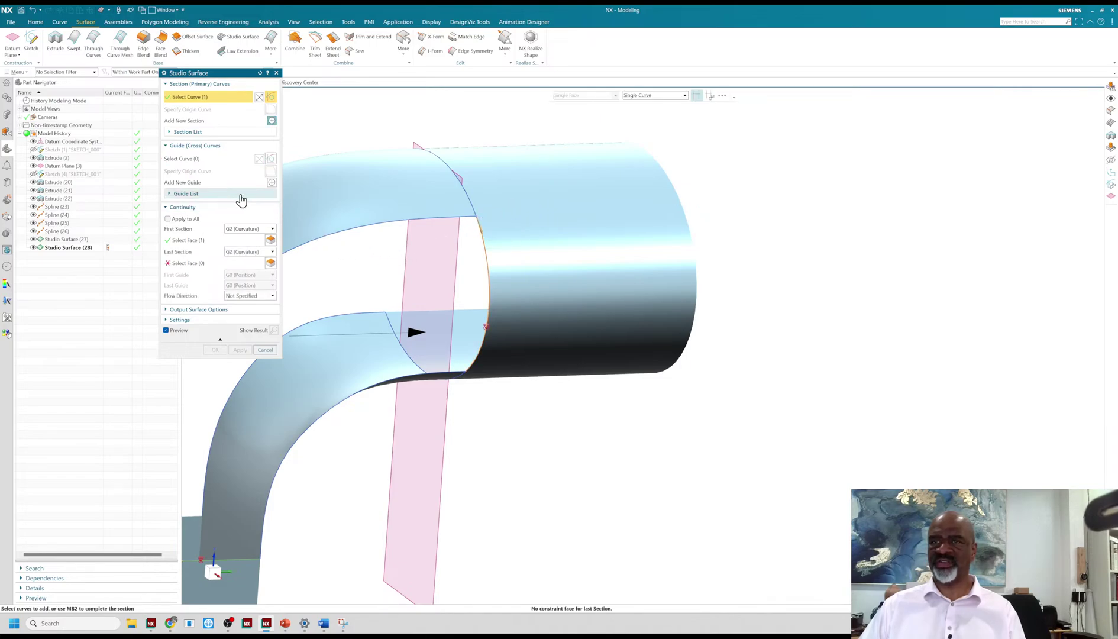
{"action": "left_click", "coordinate": [197, 265]}
{"action": "left_click", "coordinate": [545, 265]}
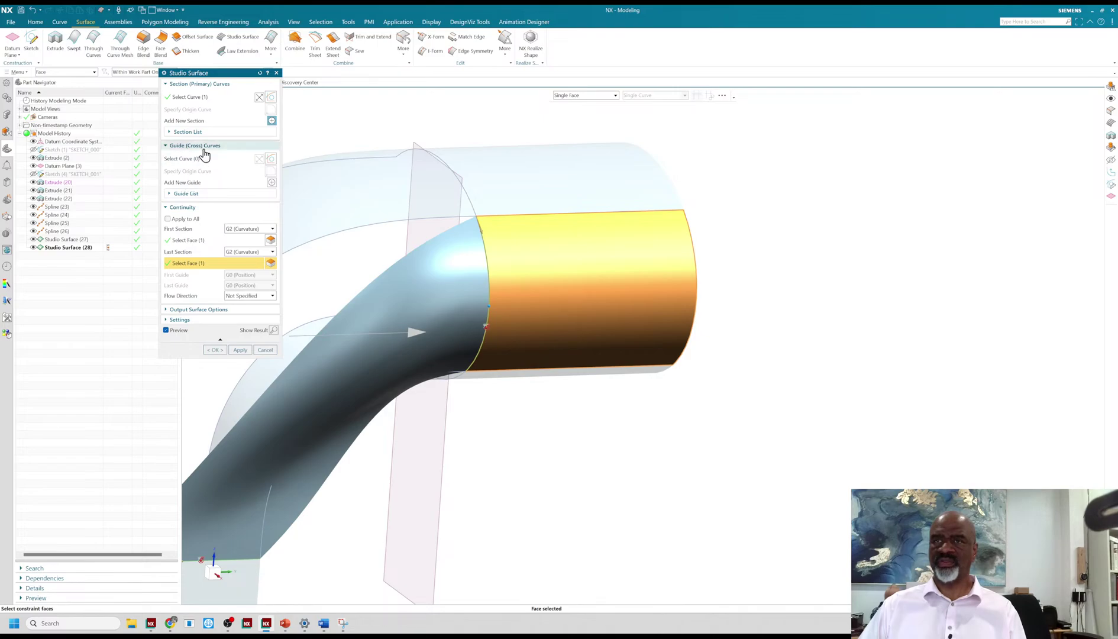
Add the outer and inner splines bordering the open side as separate guides and create the side Studio Surface
{"action": "left_click", "coordinate": [185, 158]}
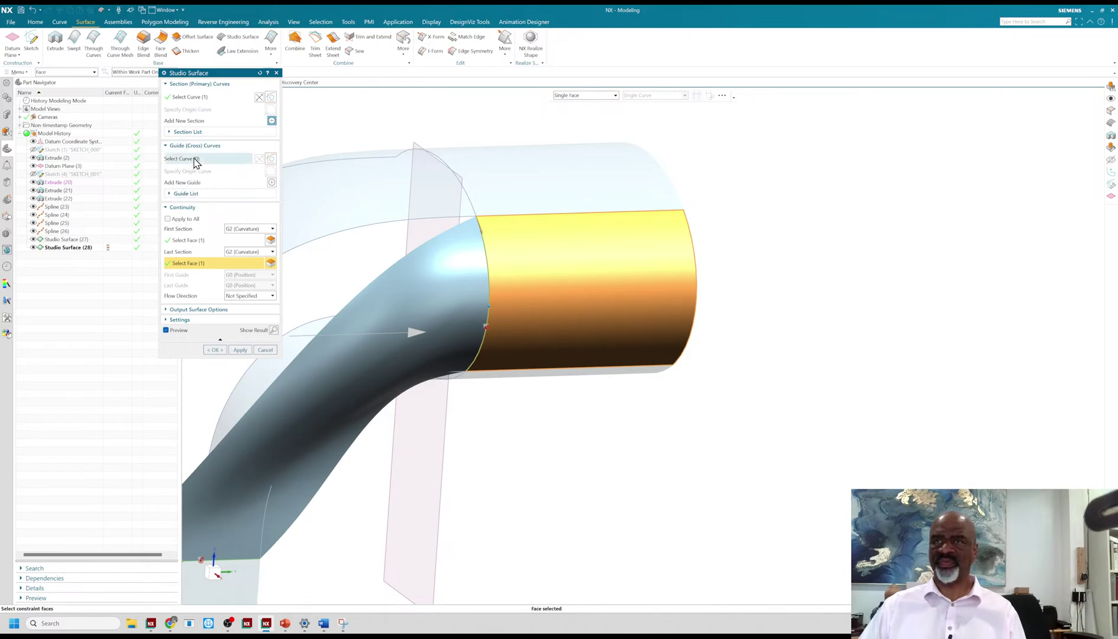
{"action": "scroll", "coordinate": [503, 302], "scroll_direction": "down", "scroll_amount": 3}
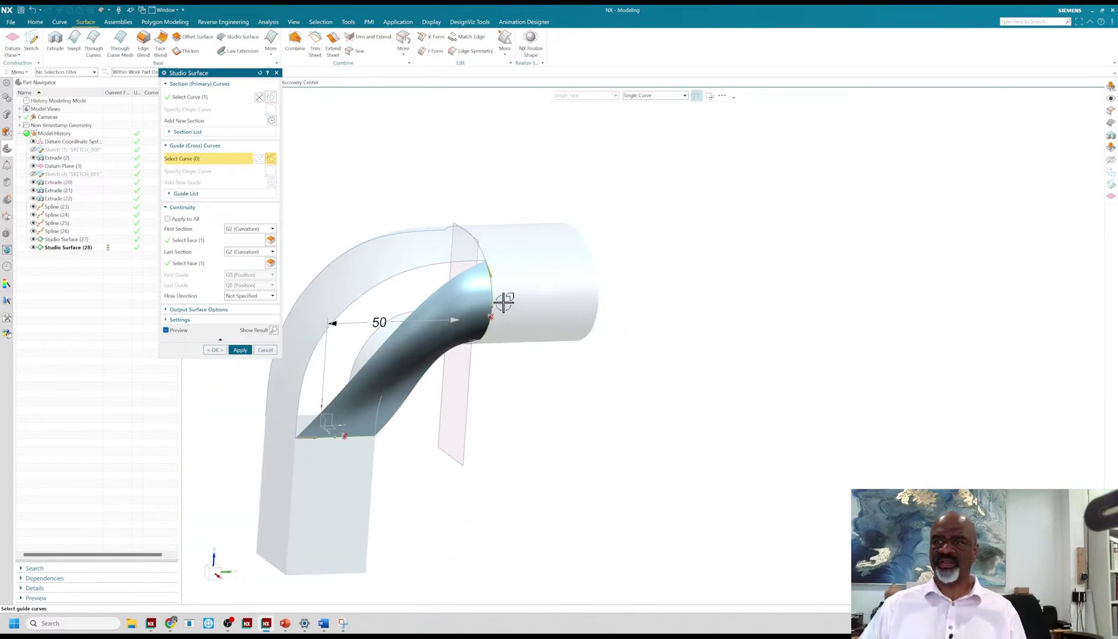
{"action": "left_click", "coordinate": [305, 374]}
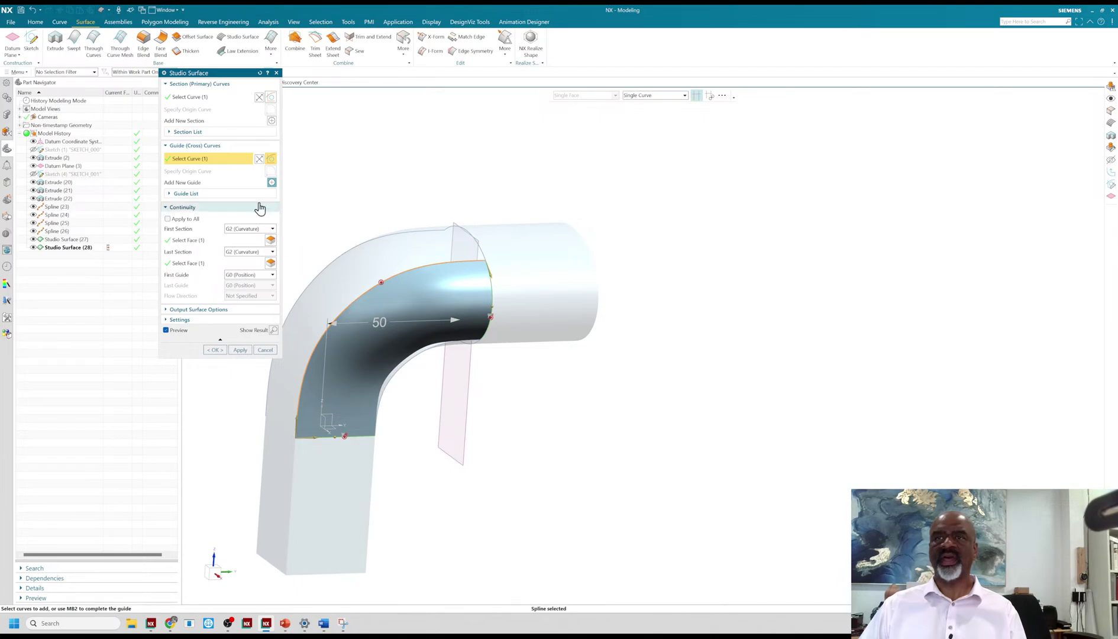
{"action": "left_click", "coordinate": [272, 184]}
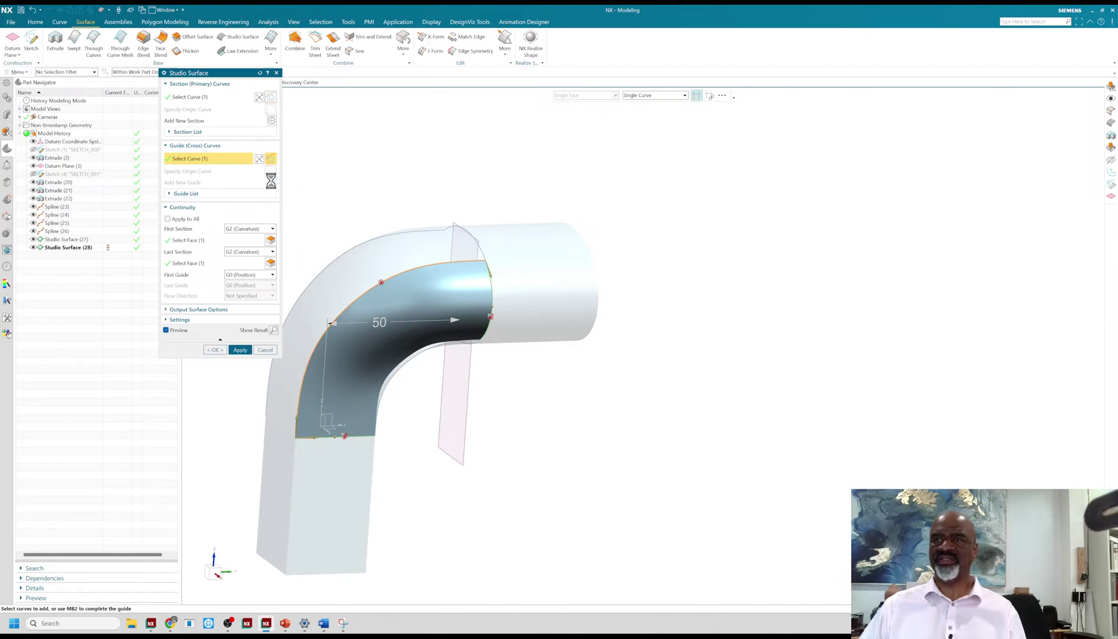
{"action": "left_click", "coordinate": [392, 380]}
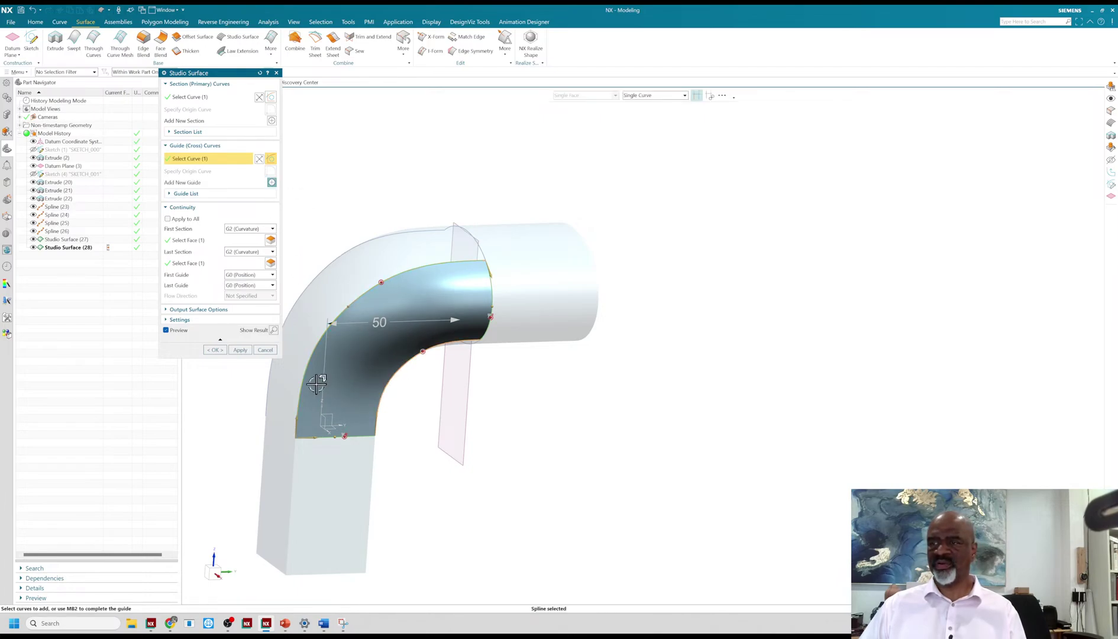
{"action": "left_click", "coordinate": [214, 350]}
Mirror the side Studio Surface and the adjoining side sheet body of Extrude(20) about the YZ plane with Mirror Geometry
{"action": "middle_click_drag", "start_coordinate": [292, 227], "coordinate": [305, 257]}
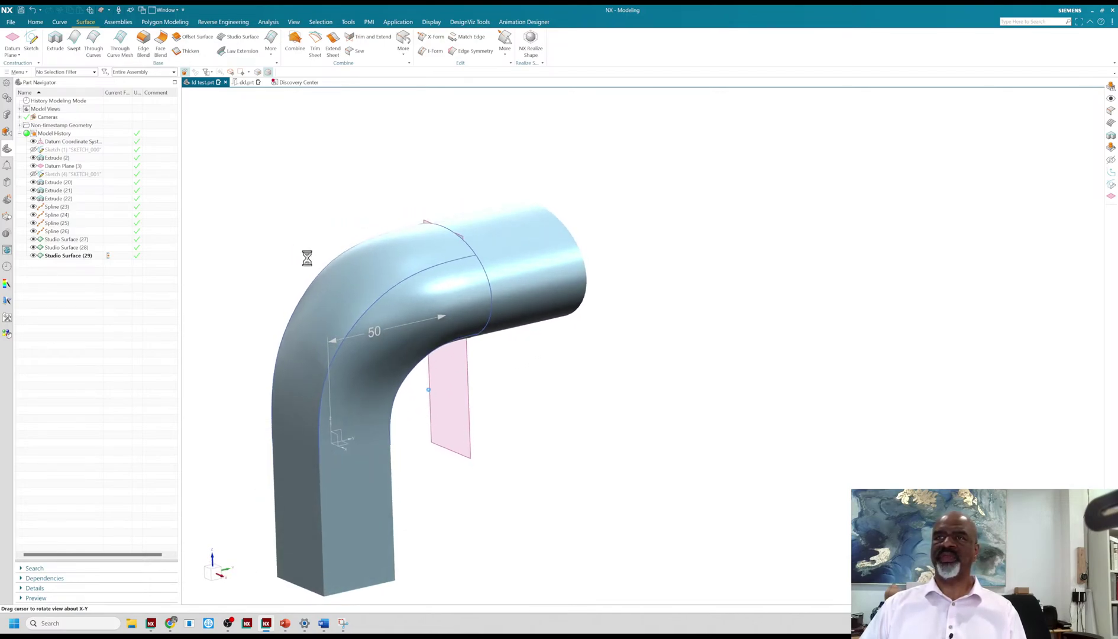
{"action": "left_click", "coordinate": [42, 23]}
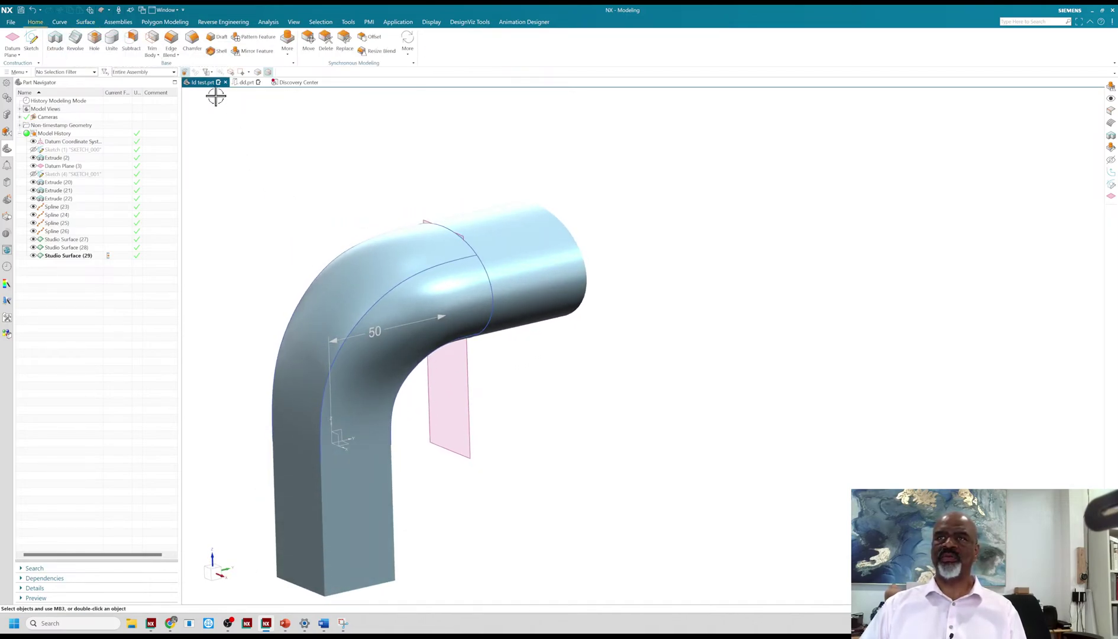
{"action": "left_click", "coordinate": [292, 54]}
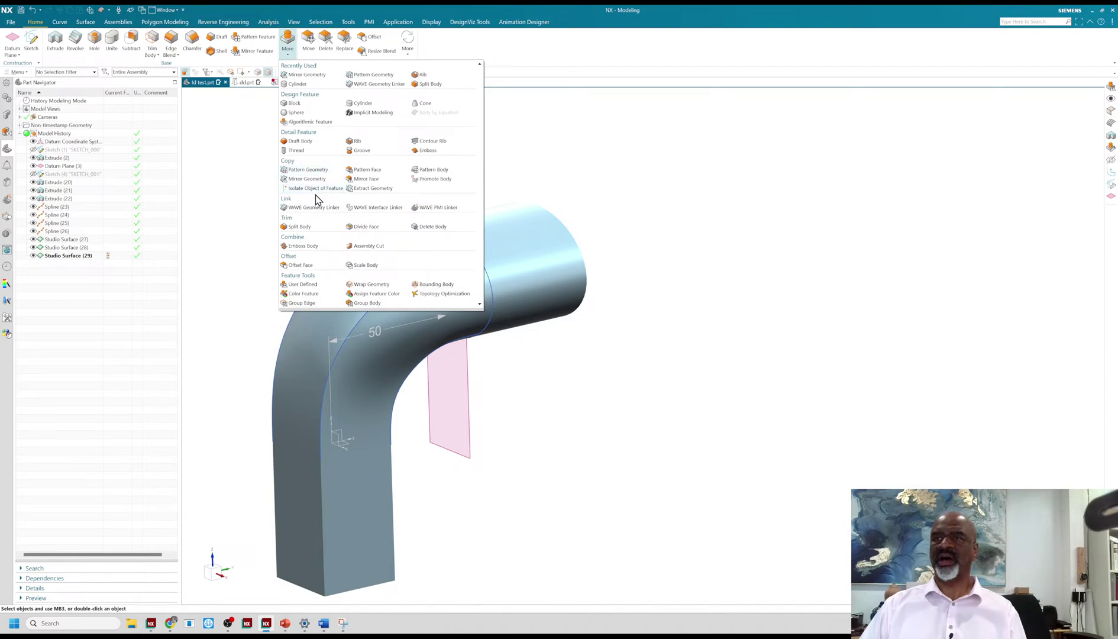
{"action": "left_click", "coordinate": [307, 179]}
{"action": "left_click", "coordinate": [511, 289]}
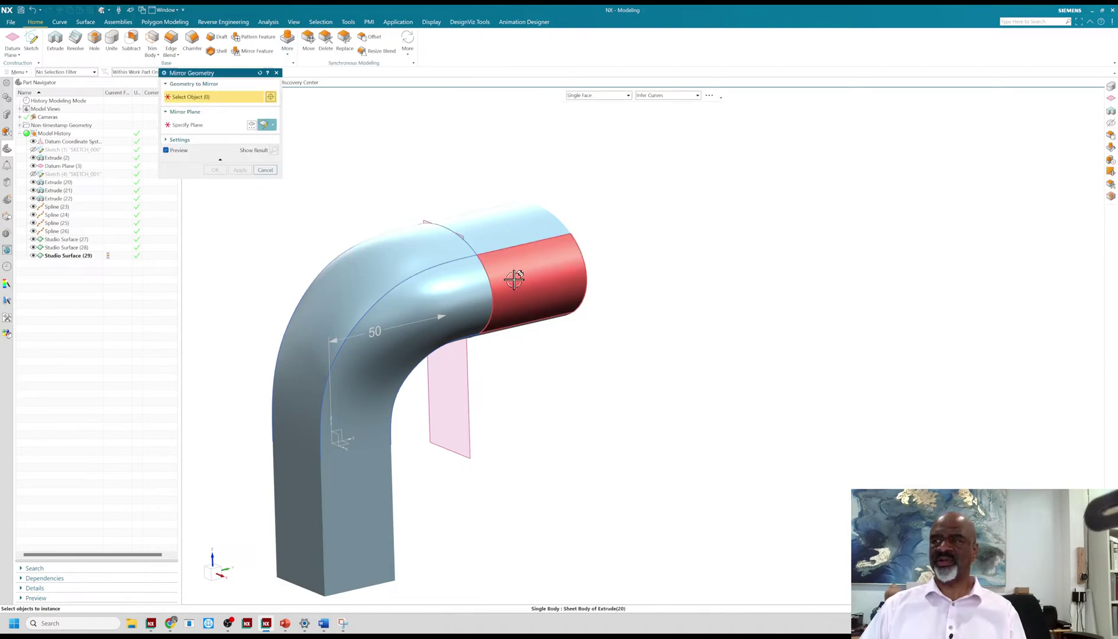
{"action": "left_click", "coordinate": [440, 298]}
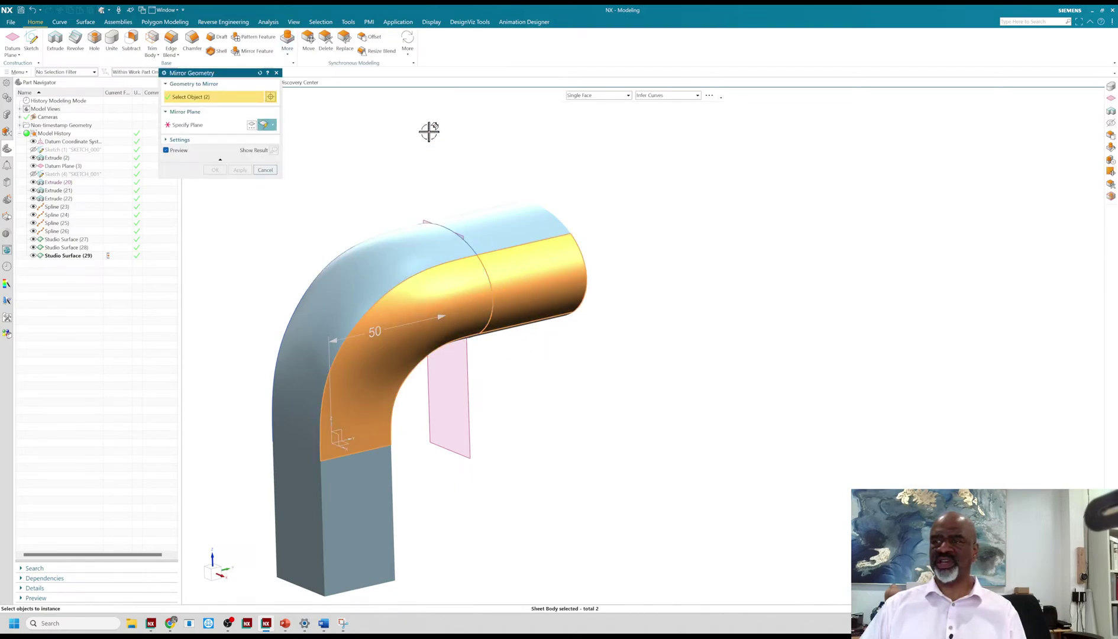
{"action": "left_click", "coordinate": [180, 125]}
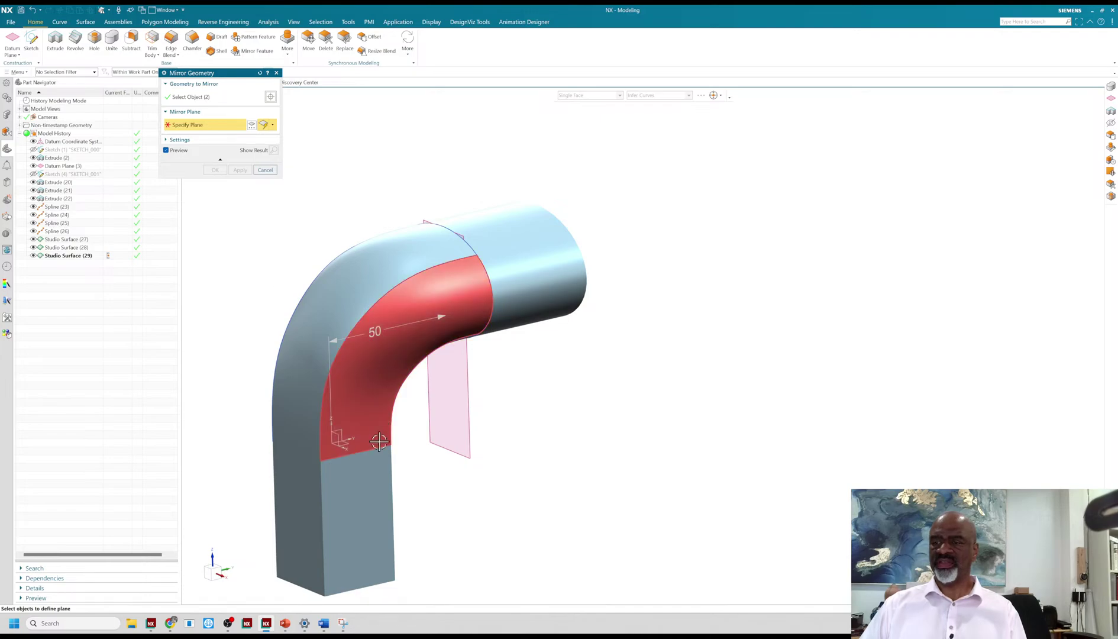
{"action": "left_click", "coordinate": [340, 432]}
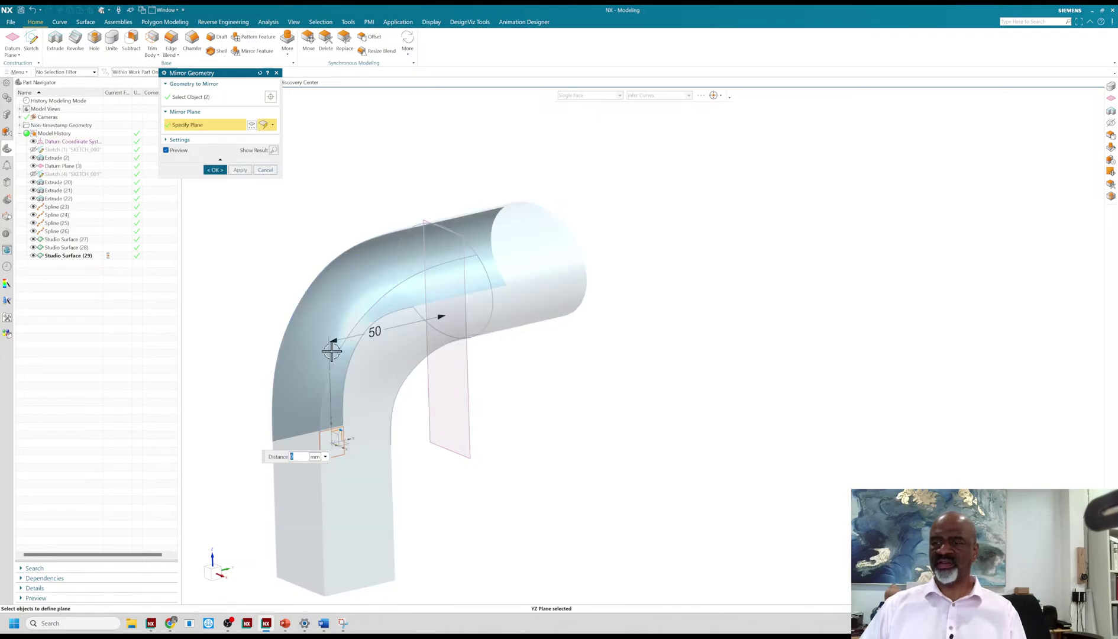
{"action": "left_click", "coordinate": [214, 170]}
Cap the round open end of the pipe with a Bounded Plane from its four edges, keeping the command active
{"action": "middle_click_drag", "start_coordinate": [260, 230], "coordinate": [450, 336]}
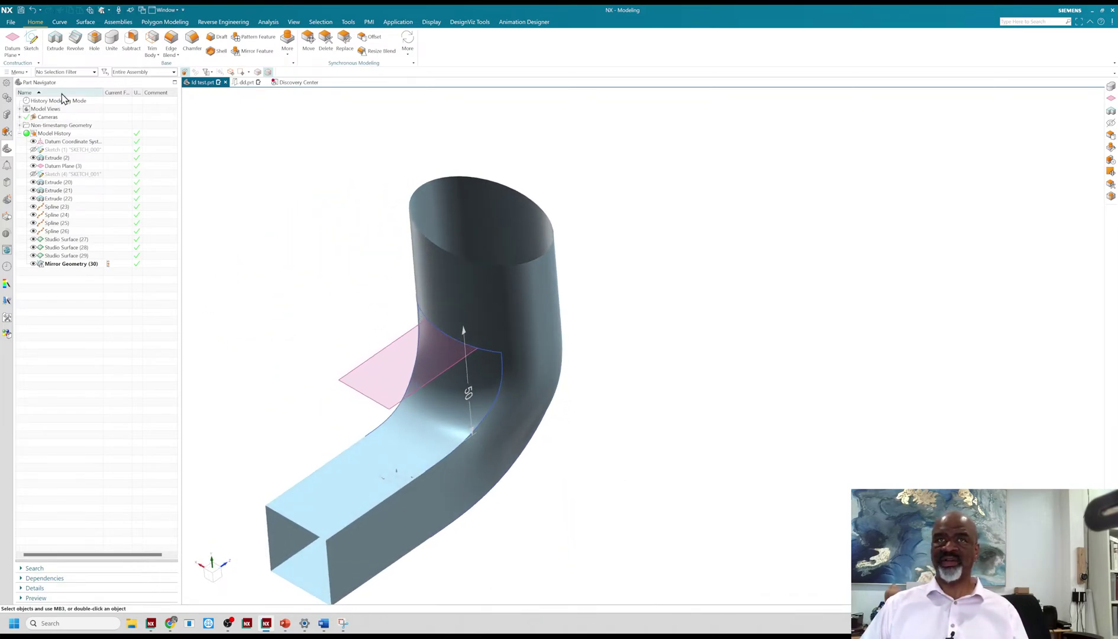
{"action": "left_click", "coordinate": [85, 22]}
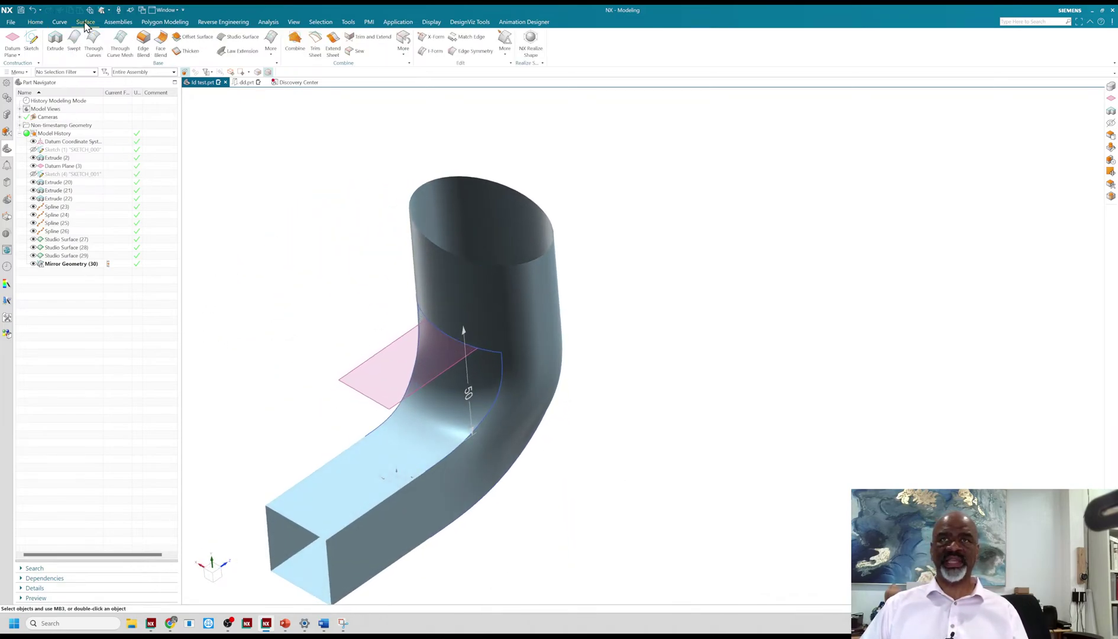
{"action": "left_click", "coordinate": [271, 44]}
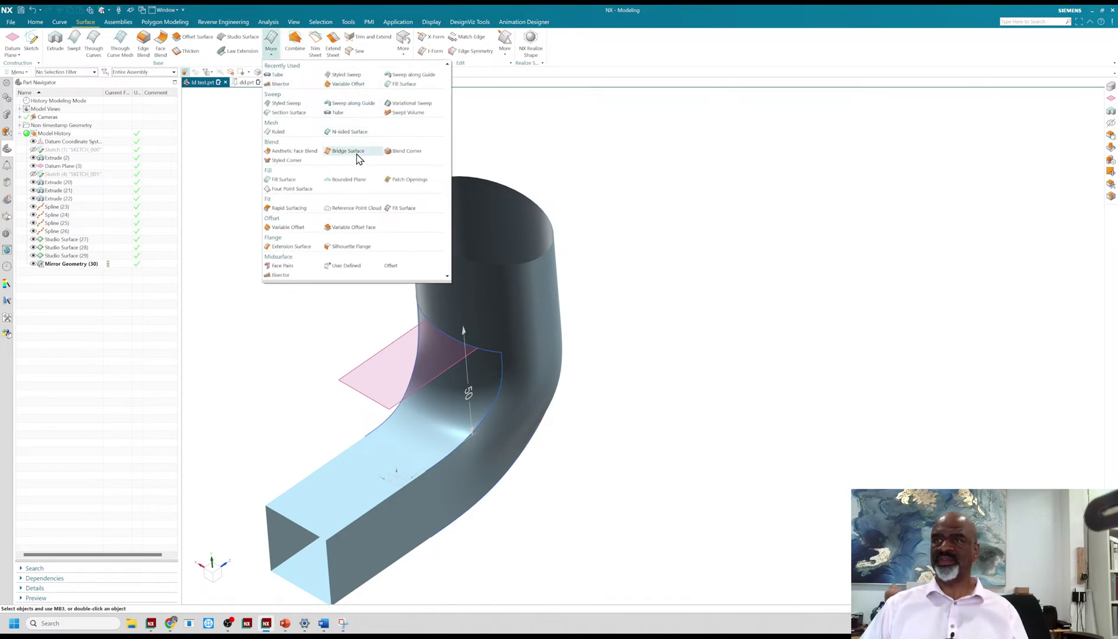
{"action": "left_click", "coordinate": [341, 181]}
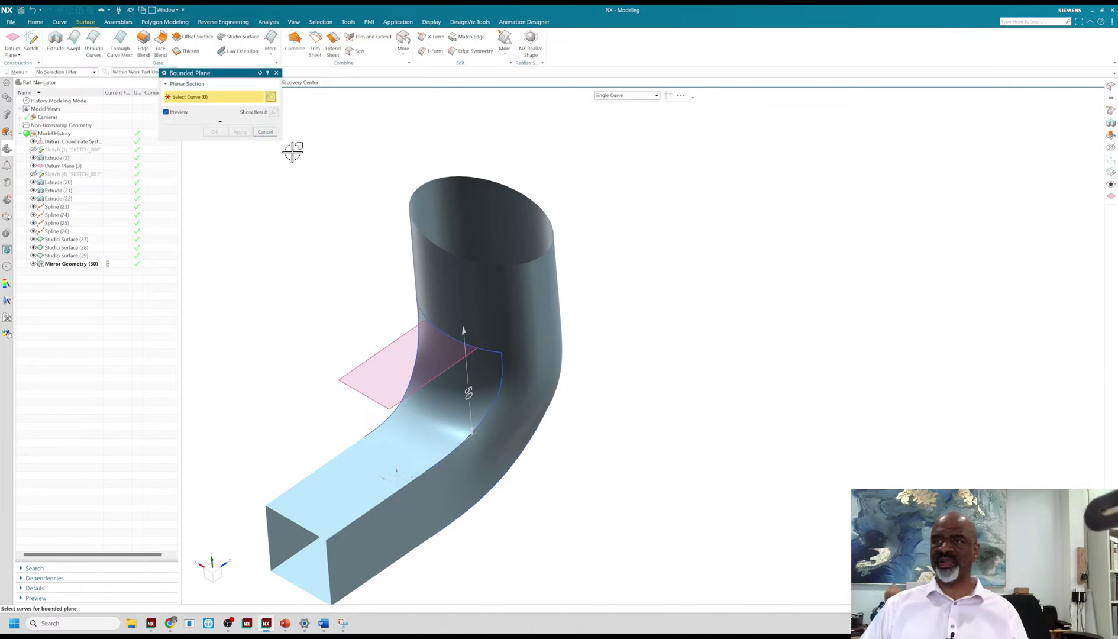
{"action": "left_click", "coordinate": [609, 95]}
{"action": "left_click", "coordinate": [607, 95]}
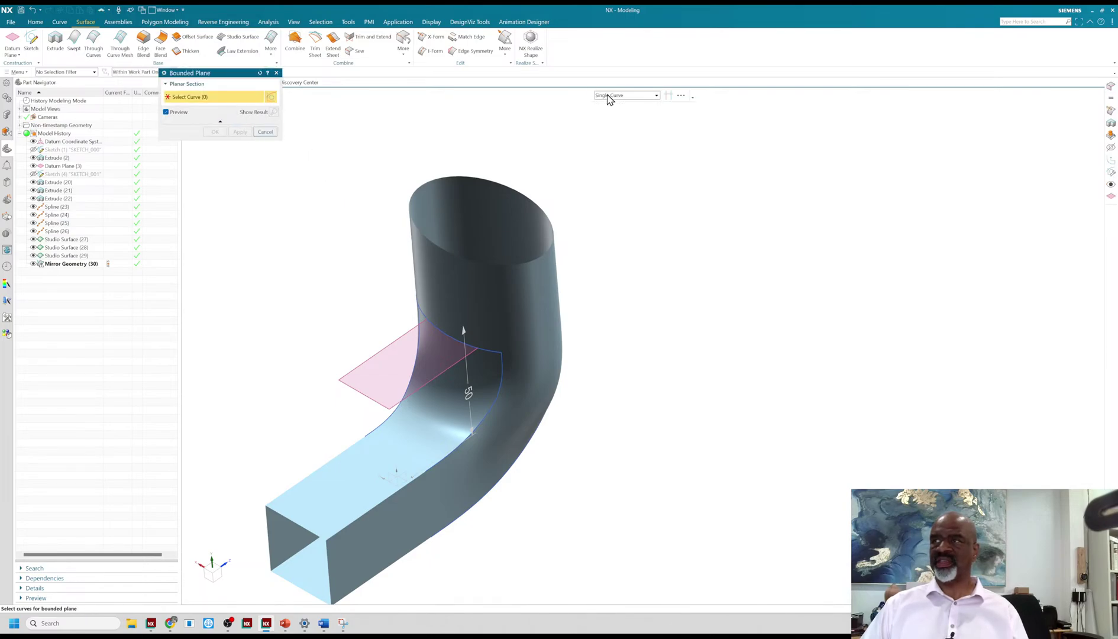
{"action": "left_click", "coordinate": [457, 174]}
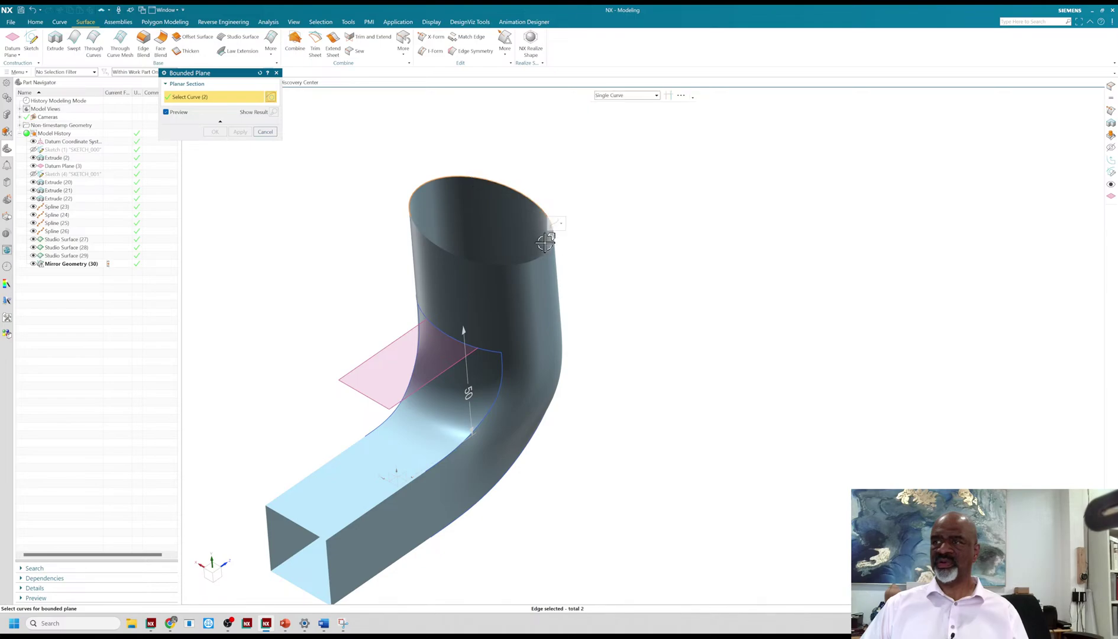
{"action": "left_click", "coordinate": [469, 252]}
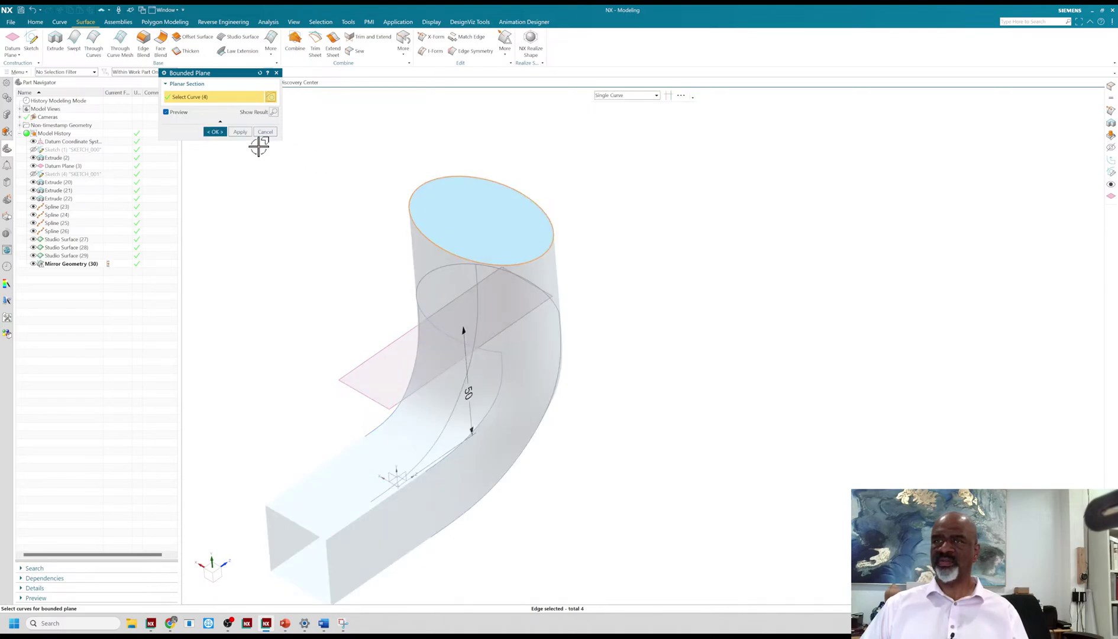
{"action": "left_click", "coordinate": [239, 131]}
Close the square open end of the pipe with a second Bounded Plane using its four edges
{"action": "scroll", "coordinate": [352, 266], "scroll_direction": "down", "scroll_amount": 2}
{"action": "scroll", "coordinate": [326, 375], "scroll_direction": "up", "scroll_amount": 4}
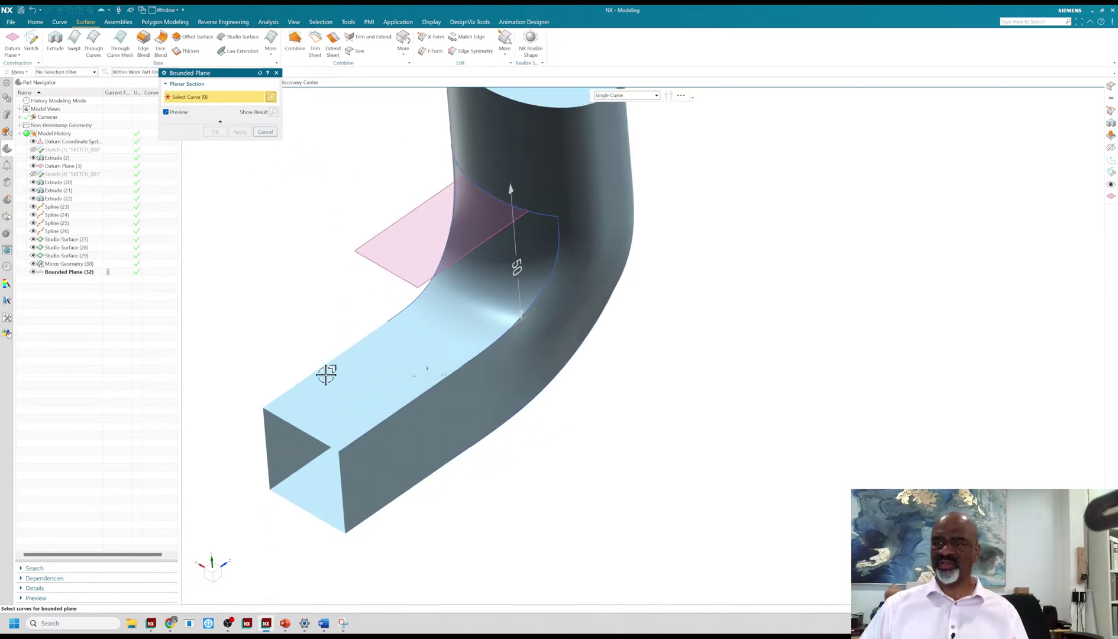
{"action": "left_click", "coordinate": [292, 423]}
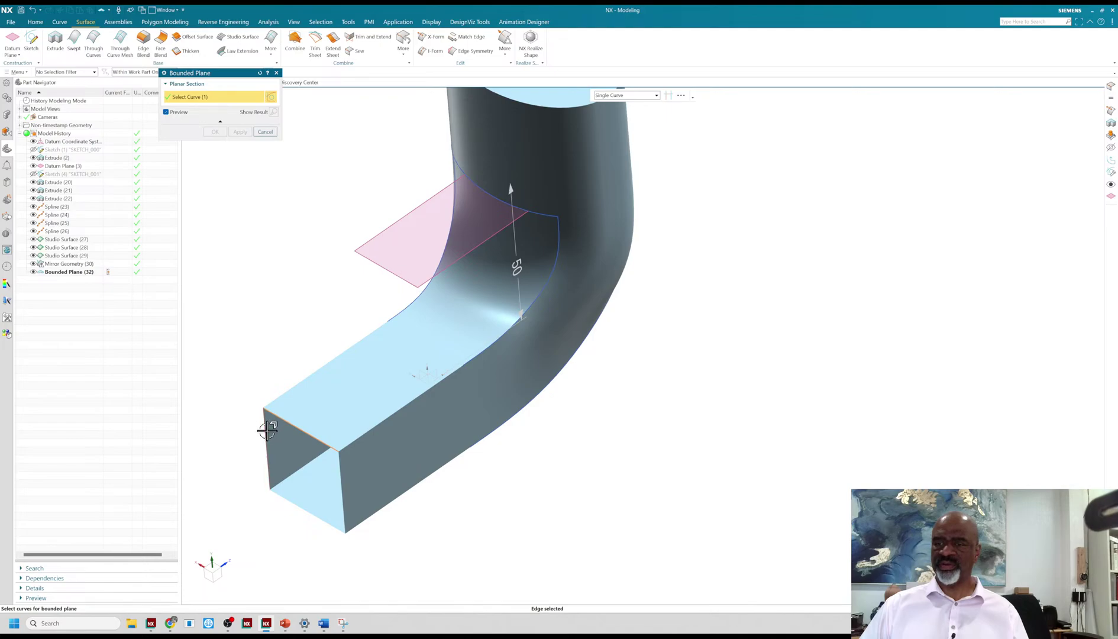
{"action": "left_click", "coordinate": [267, 430]}
{"action": "left_click", "coordinate": [287, 500]}
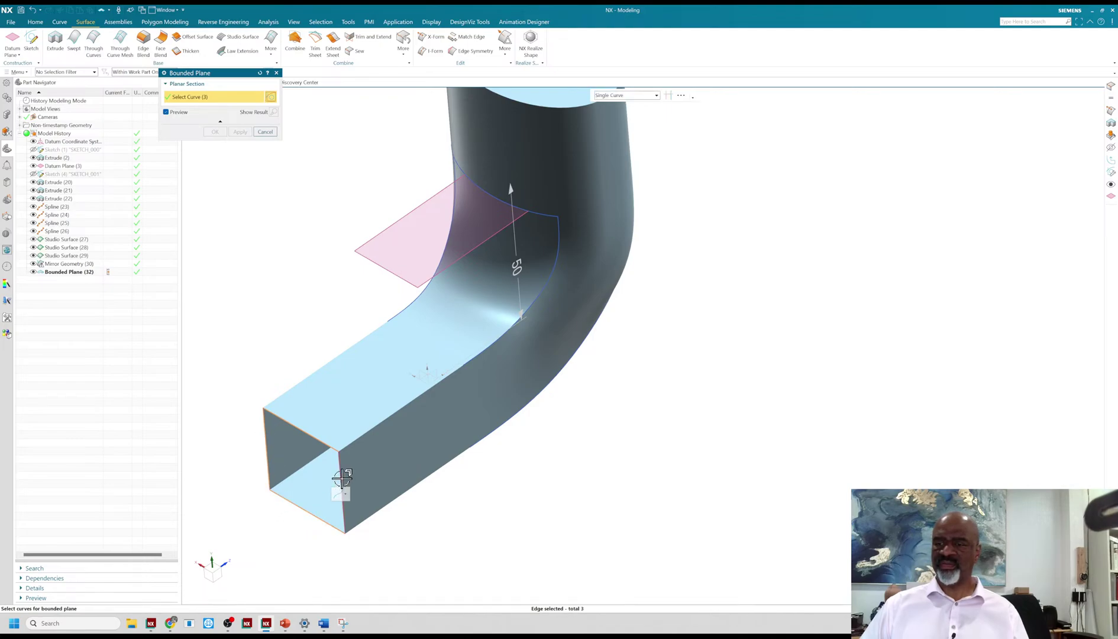
{"action": "left_click", "coordinate": [343, 473]}
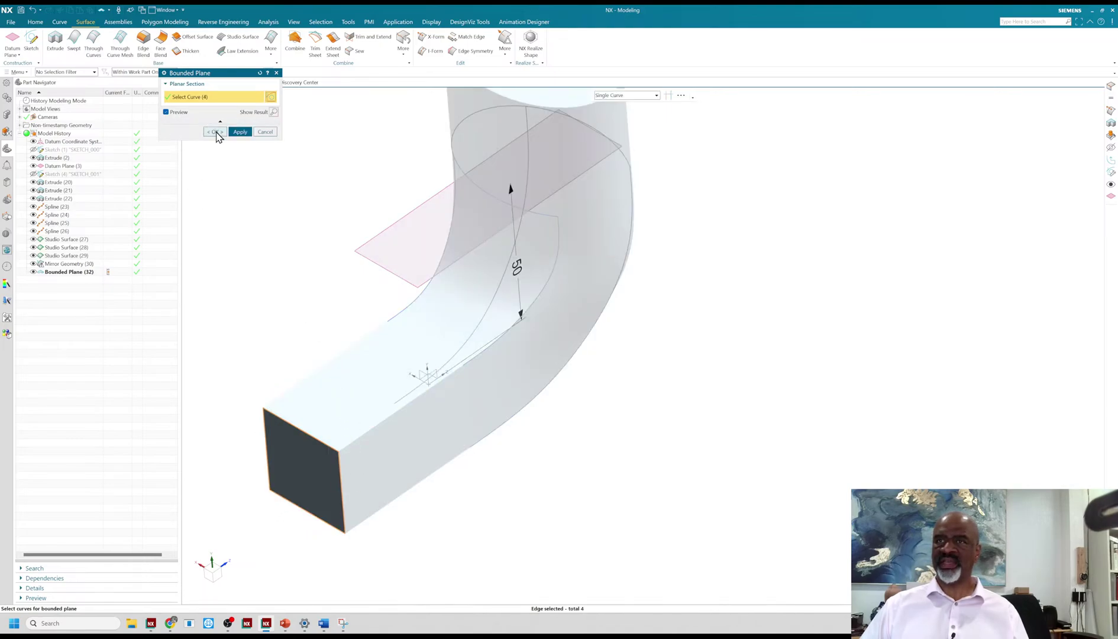
{"action": "left_click", "coordinate": [214, 132]}
Sew all sheets into one body, using the round end cap as target and all remaining sheet bodies as tools
{"action": "left_click", "coordinate": [356, 51]}
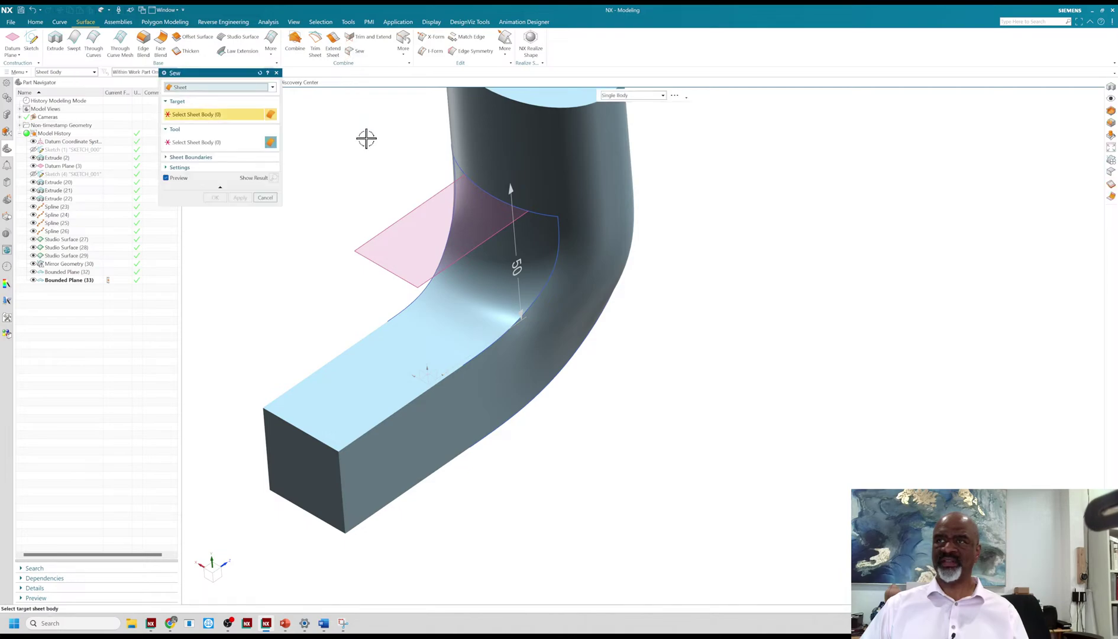
{"action": "scroll", "coordinate": [366, 139], "scroll_direction": "up", "scroll_amount": 2}
{"action": "left_click", "coordinate": [441, 142]}
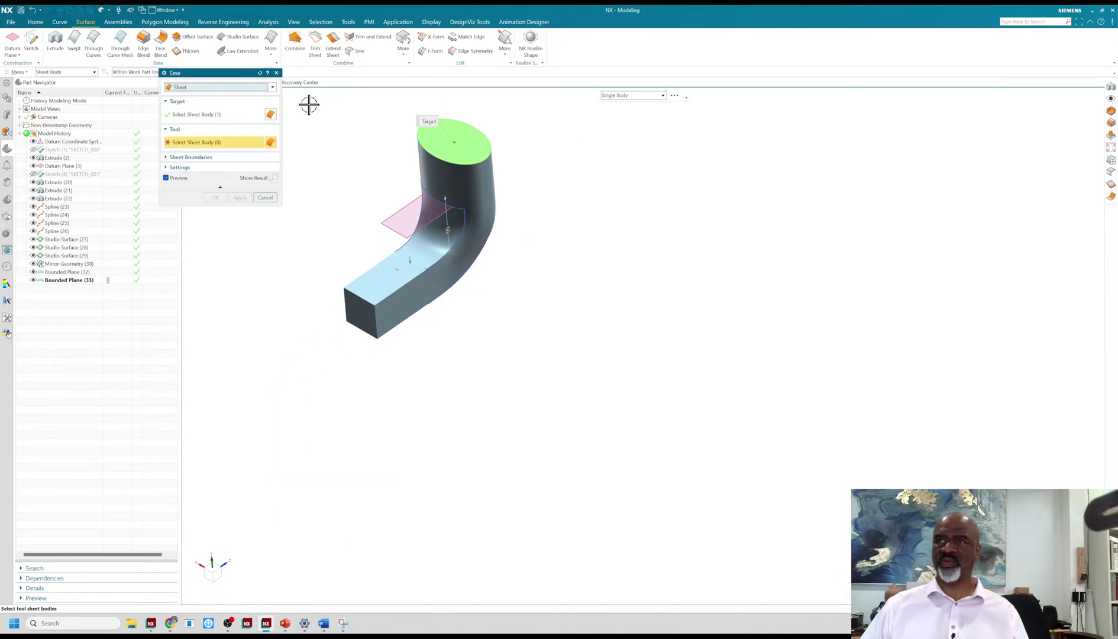
{"action": "left_click_drag", "start_coordinate": [308, 104], "coordinate": [554, 374]}
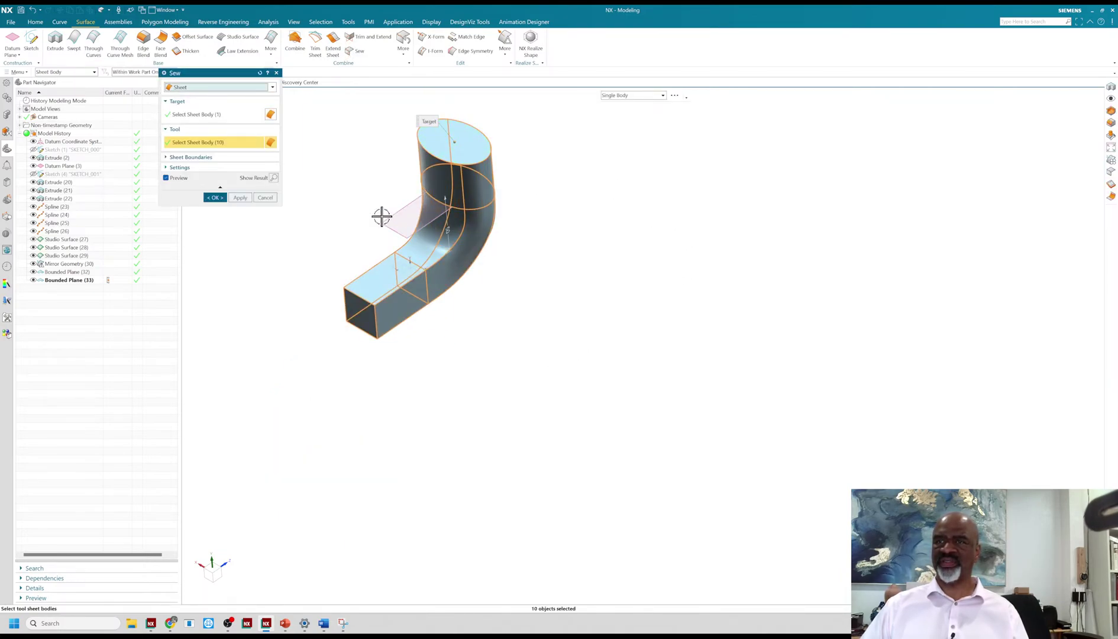
{"action": "left_click", "coordinate": [274, 178]}
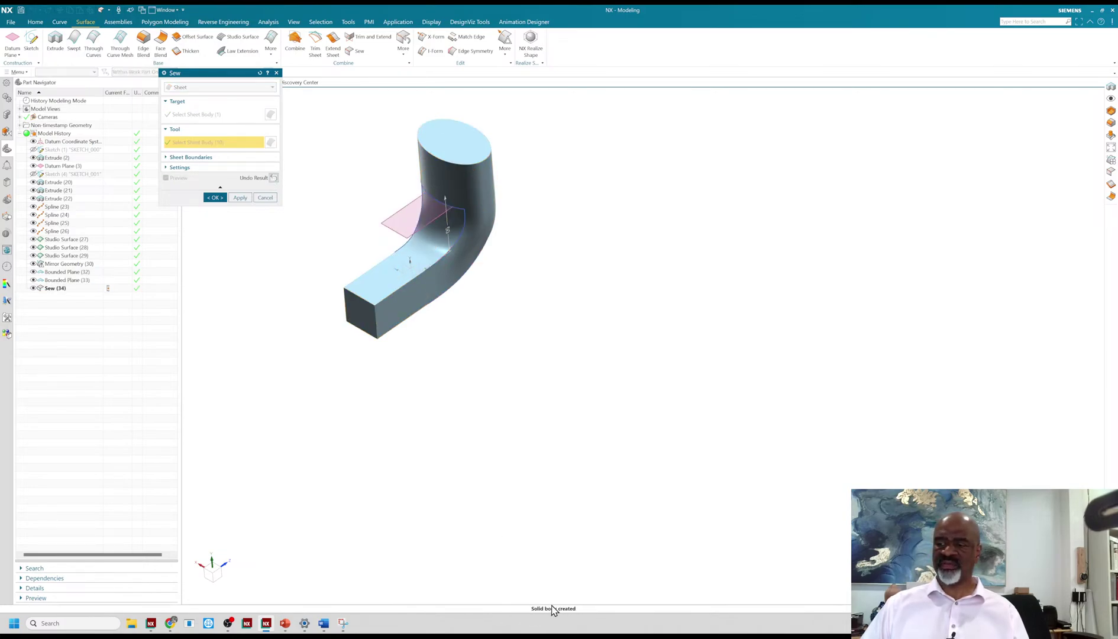
{"action": "left_click", "coordinate": [215, 198]}
Hide all datums, splines and sketch objects, leaving only the sewn solid body shown
{"action": "middle_click_drag", "start_coordinate": [489, 324], "coordinate": [589, 262]}
{"action": "scroll", "coordinate": [482, 186], "scroll_direction": "up", "scroll_amount": 3}
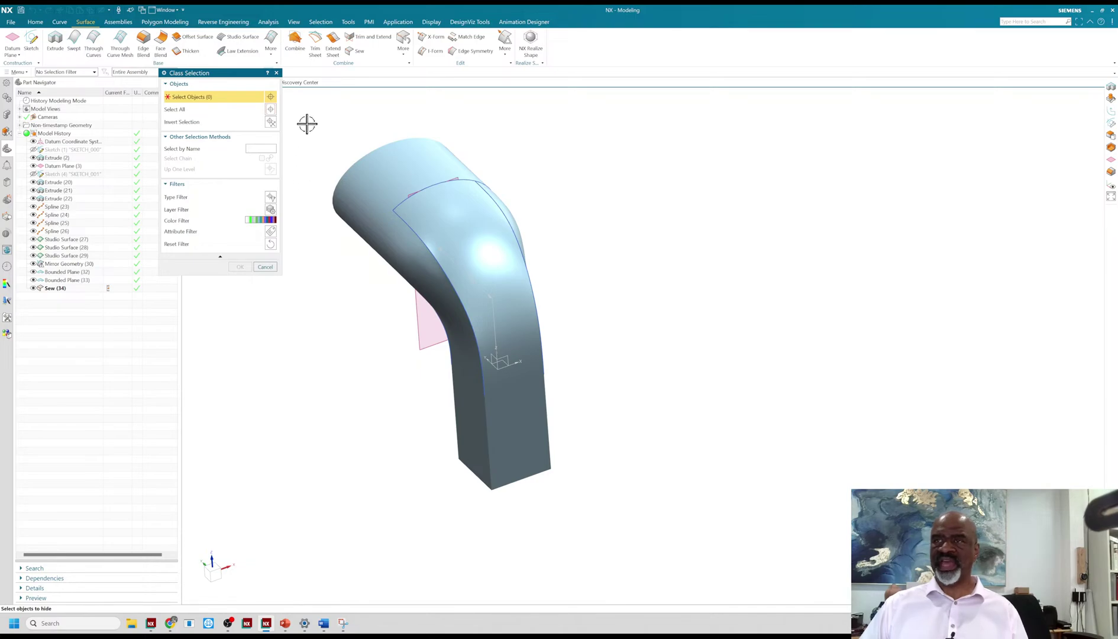
{"action": "left_click_drag", "start_coordinate": [310, 112], "coordinate": [643, 513]}
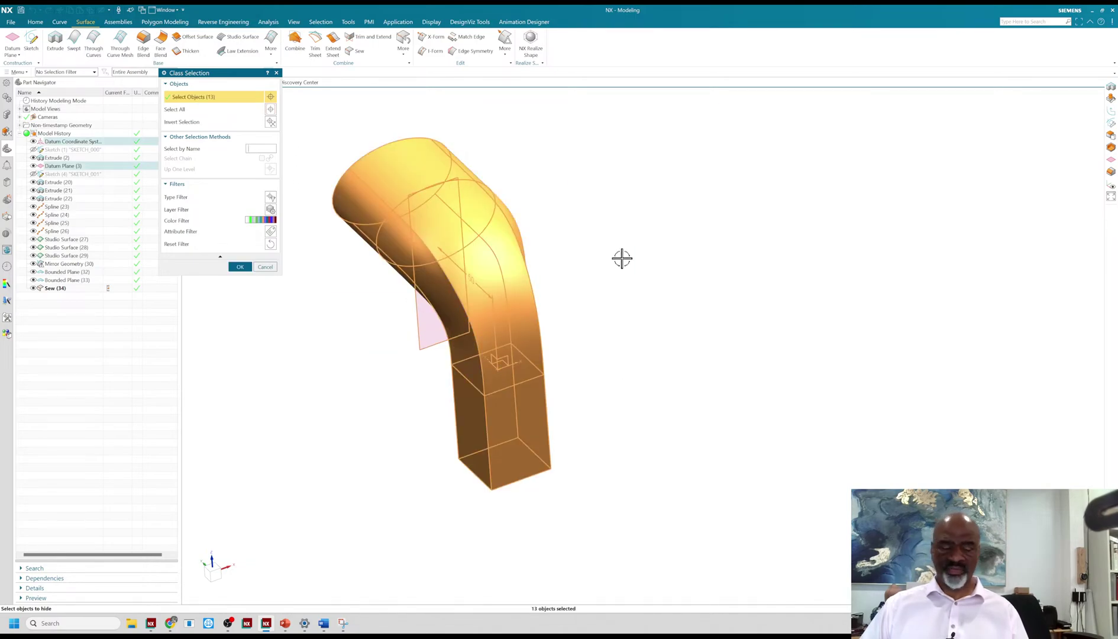
{"action": "scroll", "coordinate": [621, 258], "scroll_direction": "up", "scroll_amount": 5}
{"action": "left_click", "coordinate": [403, 230], "text": "shift"}
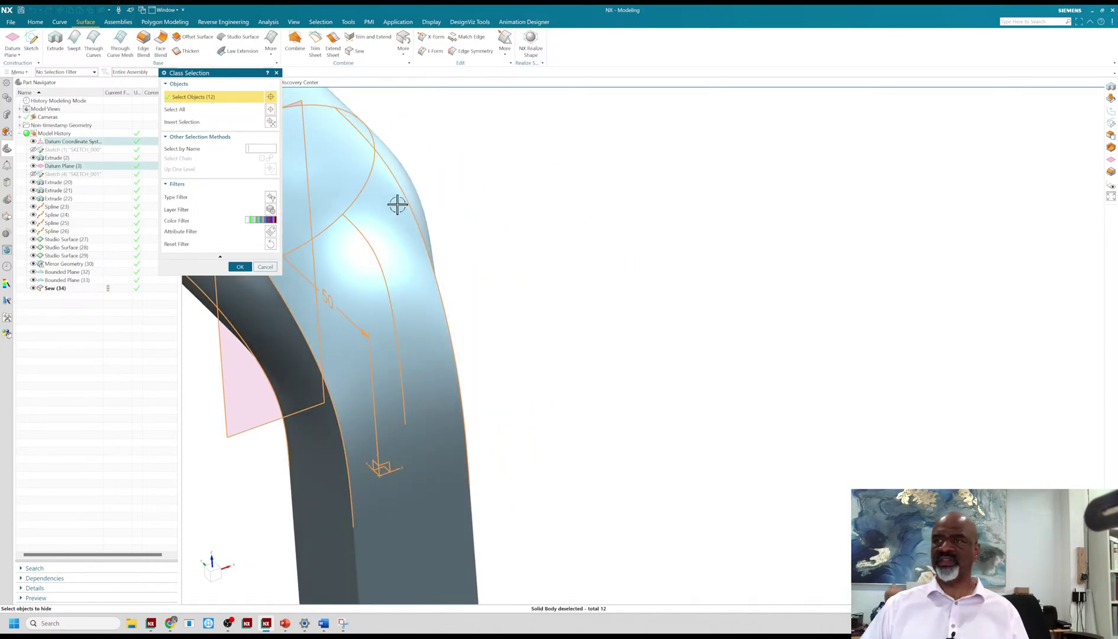
{"action": "left_click", "coordinate": [232, 265]}
{"action": "scroll", "coordinate": [504, 242], "scroll_direction": "down", "scroll_amount": 5}
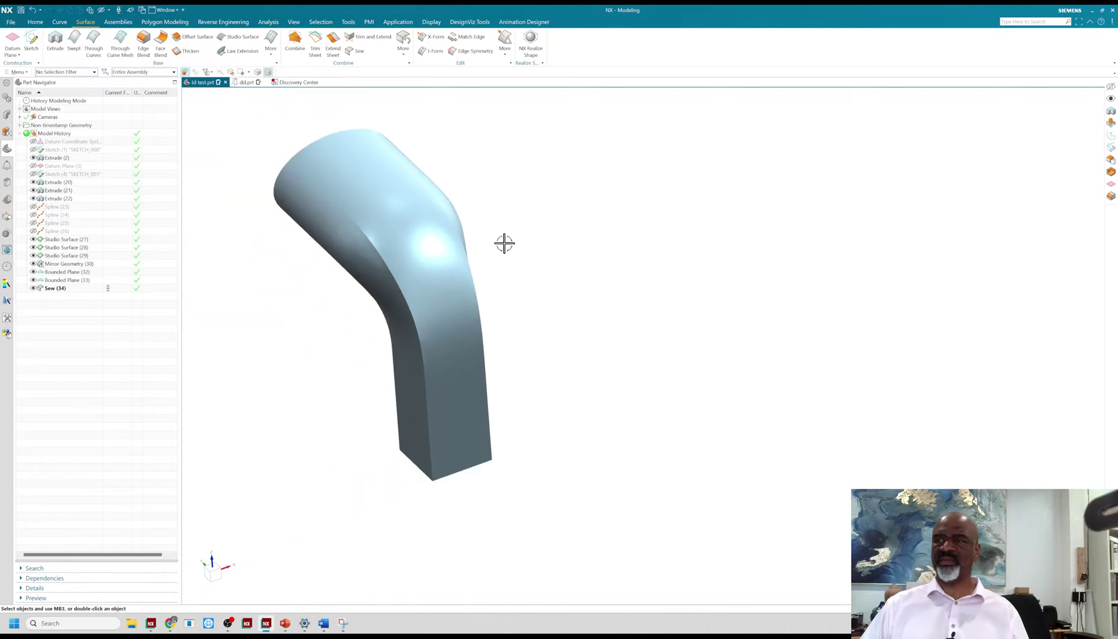
{"action": "middle_click_drag", "start_coordinate": [504, 242], "coordinate": [808, 315]}
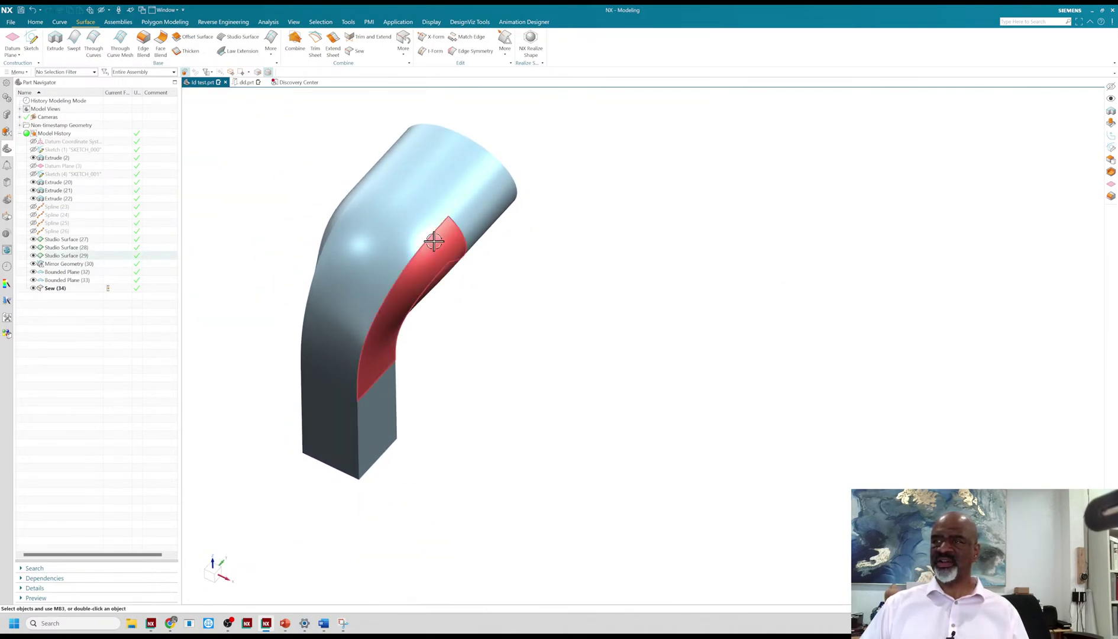
{"action": "middle_click_drag", "start_coordinate": [615, 358], "coordinate": [635, 308]}
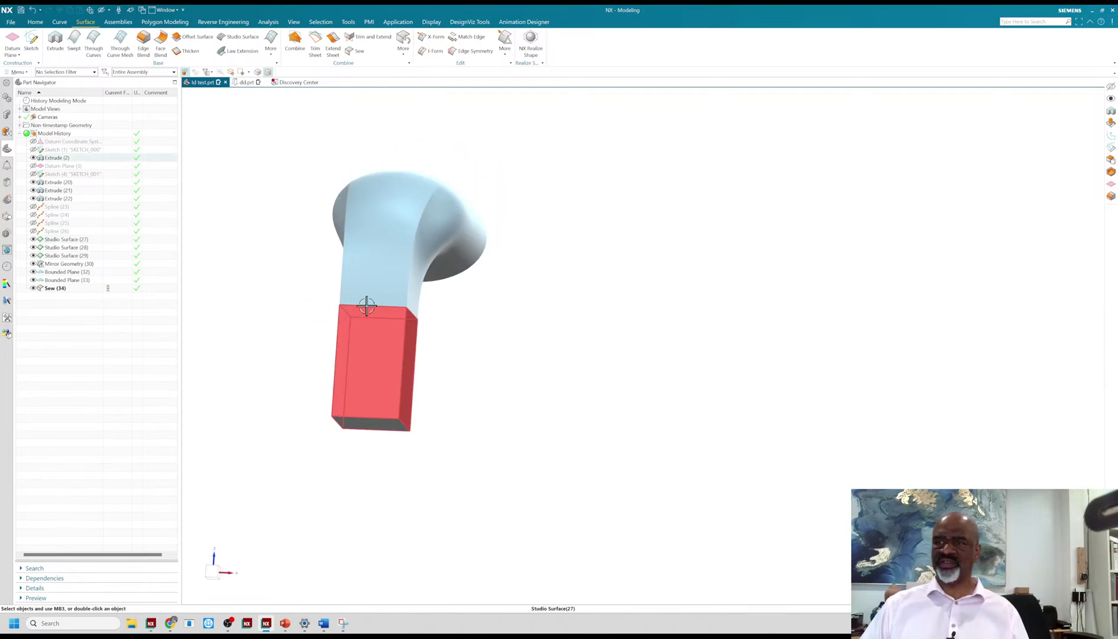
{"action": "middle_click_drag", "start_coordinate": [598, 354], "coordinate": [567, 402]}
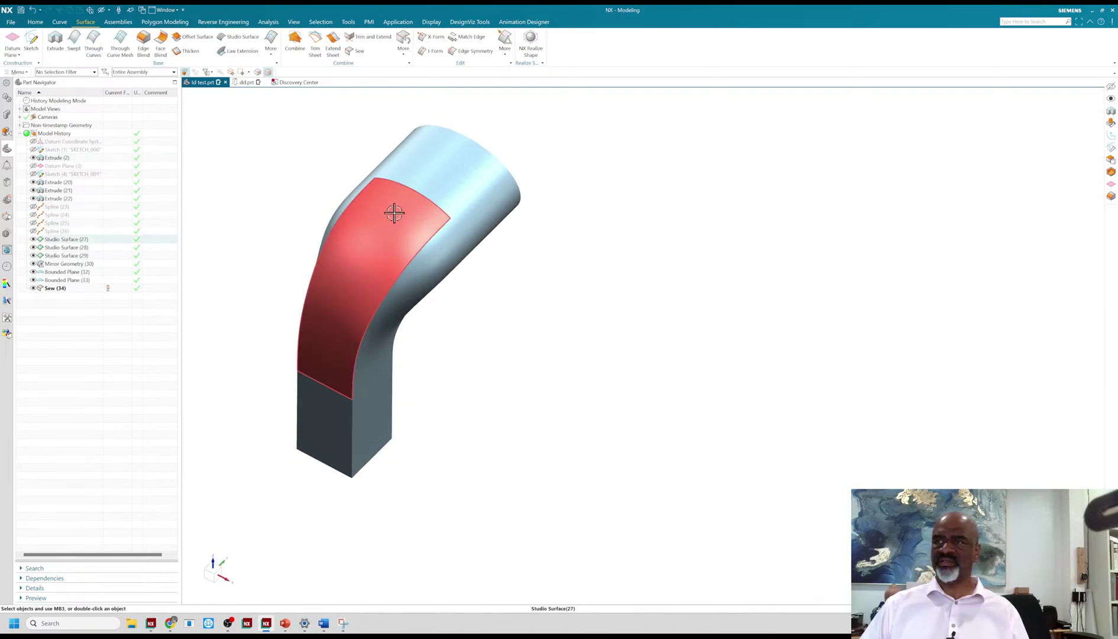
{"action": "middle_click_drag", "start_coordinate": [532, 346], "coordinate": [502, 329]}
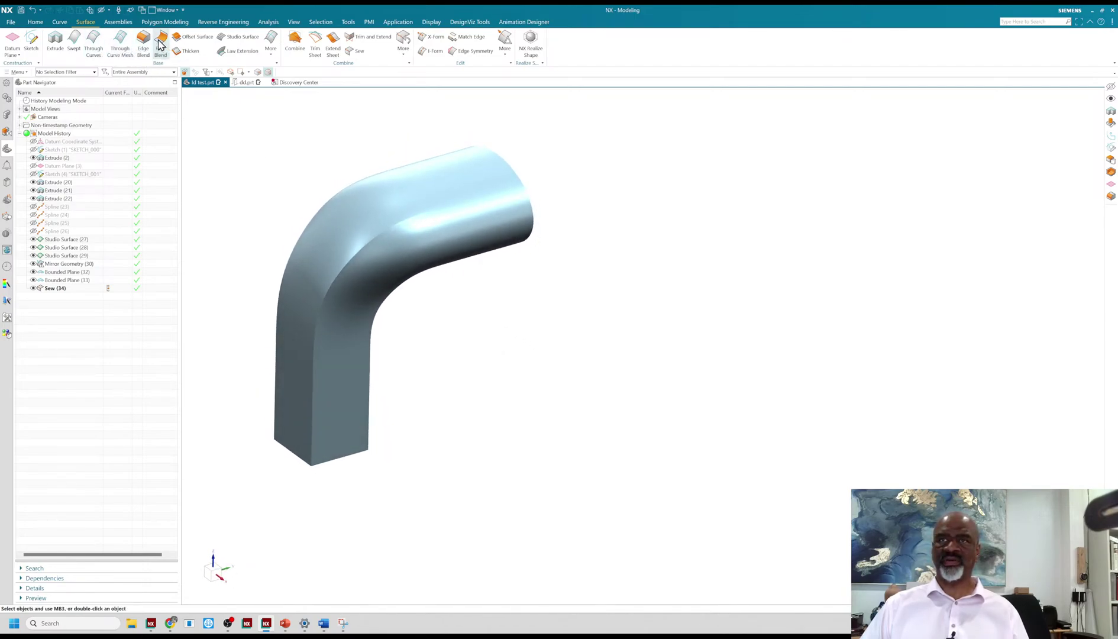
{"action": "left_click", "coordinate": [143, 43]}
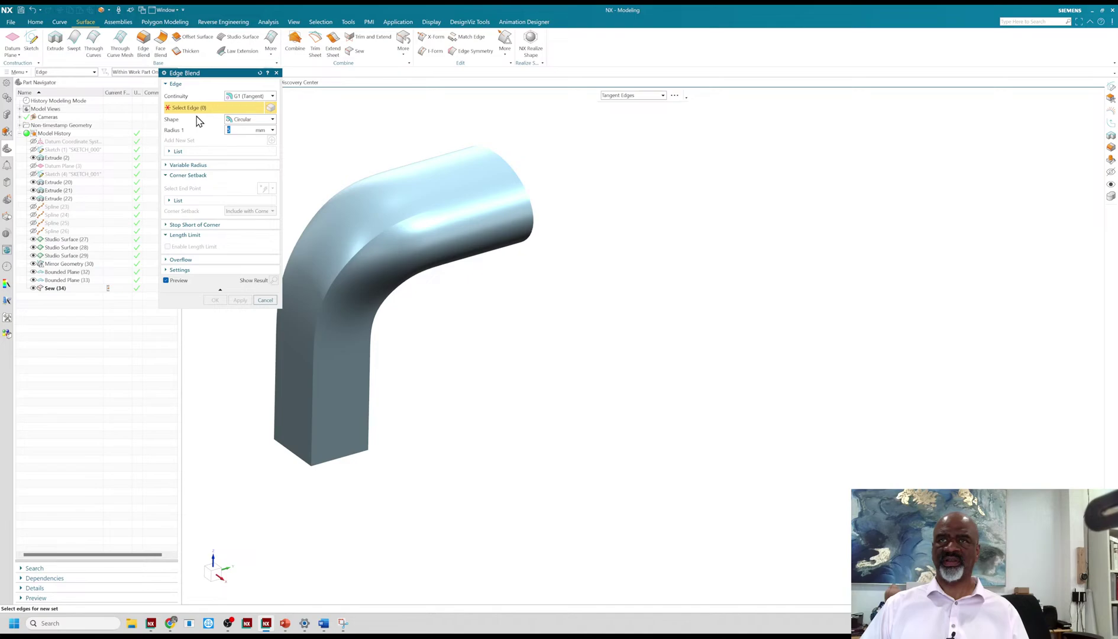
{"action": "left_click", "coordinate": [256, 97]}
{"action": "left_click", "coordinate": [248, 117]}
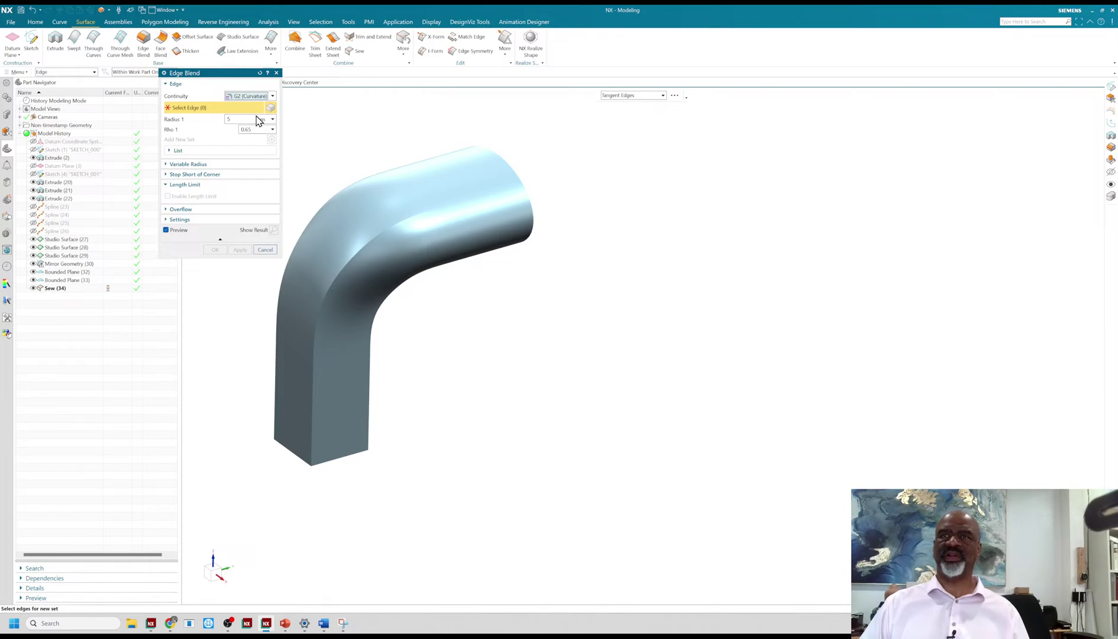
{"action": "double_click", "coordinate": [245, 118]}
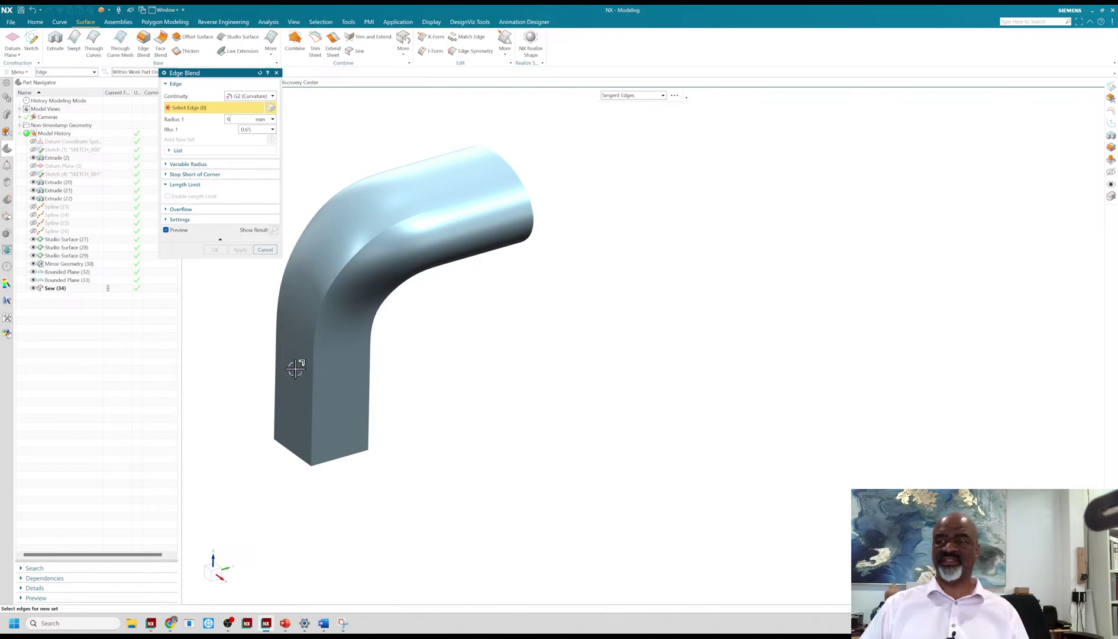
{"action": "left_click", "coordinate": [310, 404]}
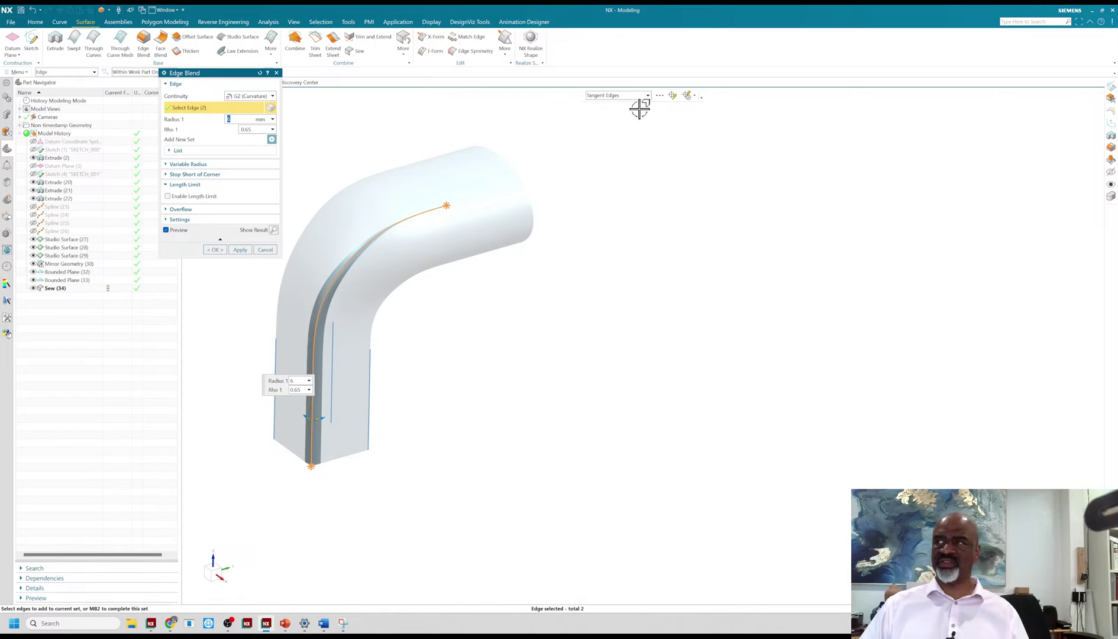
{"action": "left_click", "coordinate": [672, 96]}
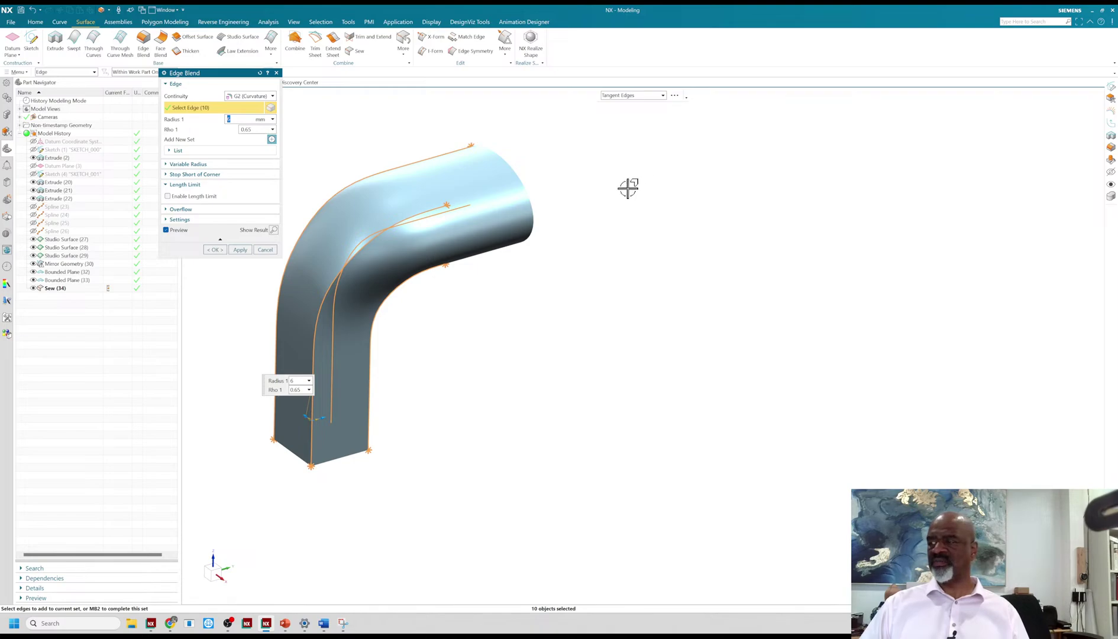
{"action": "middle_click_drag", "start_coordinate": [603, 219], "coordinate": [643, 106]}
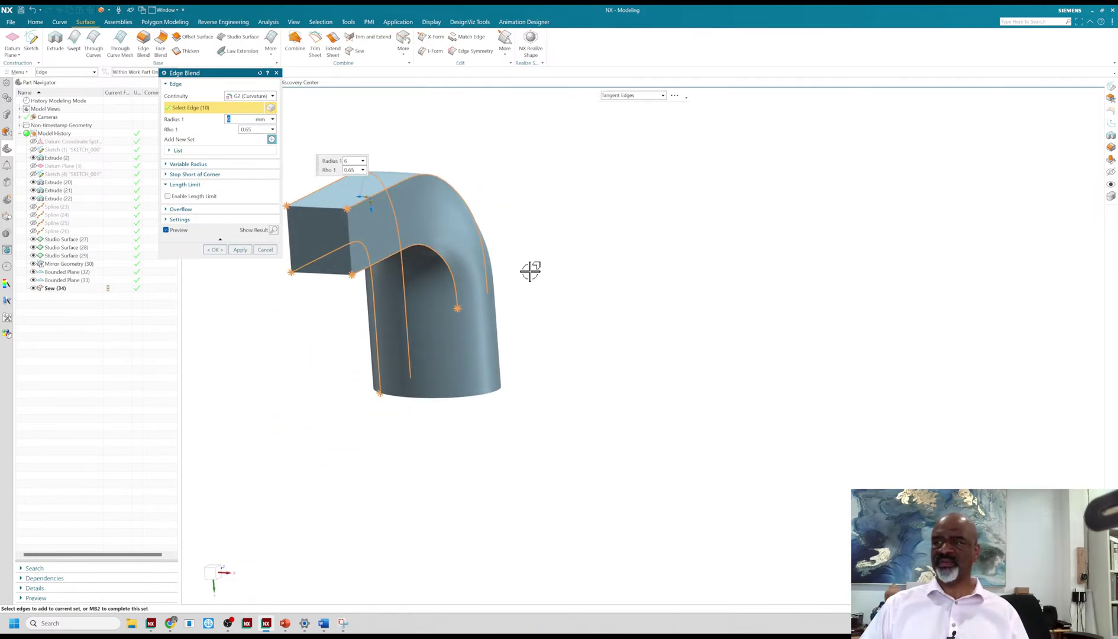
{"action": "left_click", "coordinate": [264, 251]}
Blend three of the pipe's long corner edges one after another with G2 (Curvature) continuity, radius 5 mm and rho 0.65
{"action": "middle_click_drag", "start_coordinate": [556, 200], "coordinate": [535, 216]}
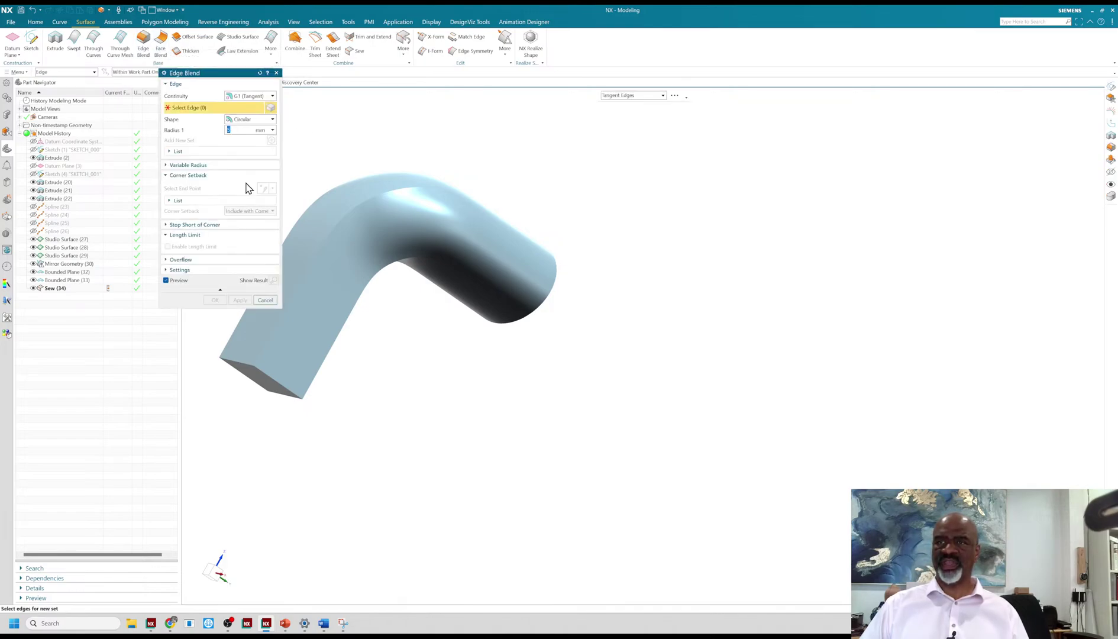
{"action": "left_click", "coordinate": [232, 98]}
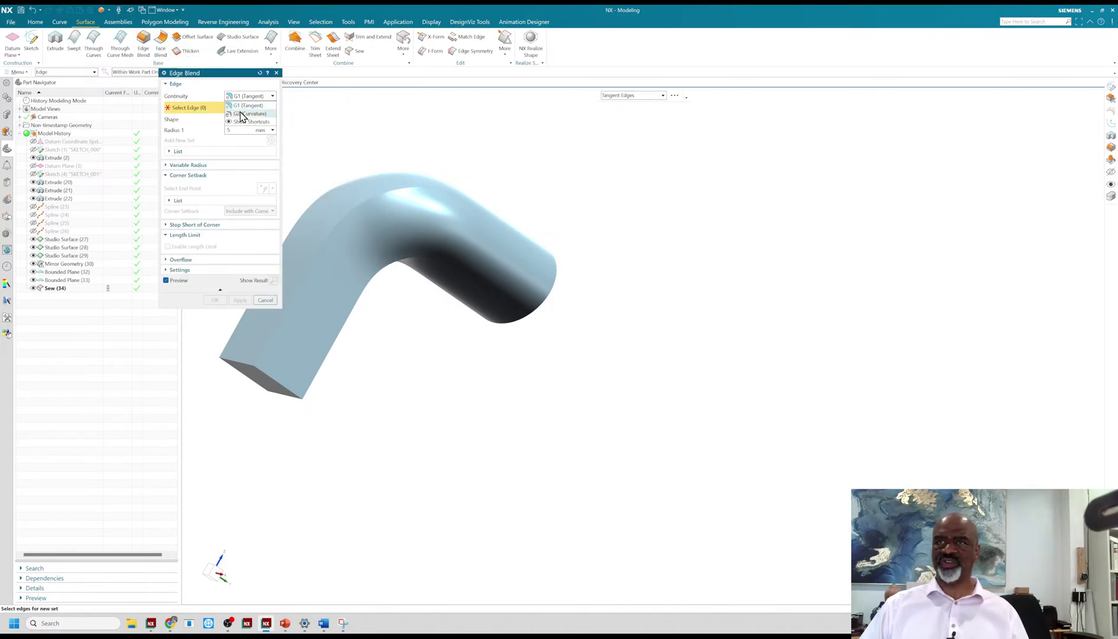
{"action": "left_click", "coordinate": [243, 114]}
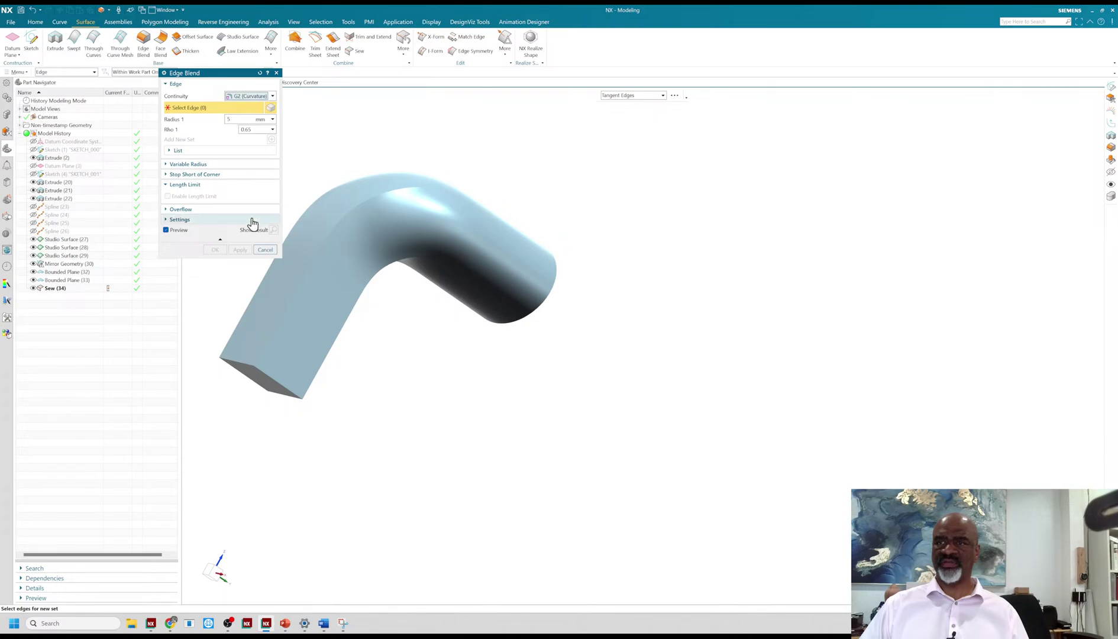
{"action": "left_click", "coordinate": [280, 324]}
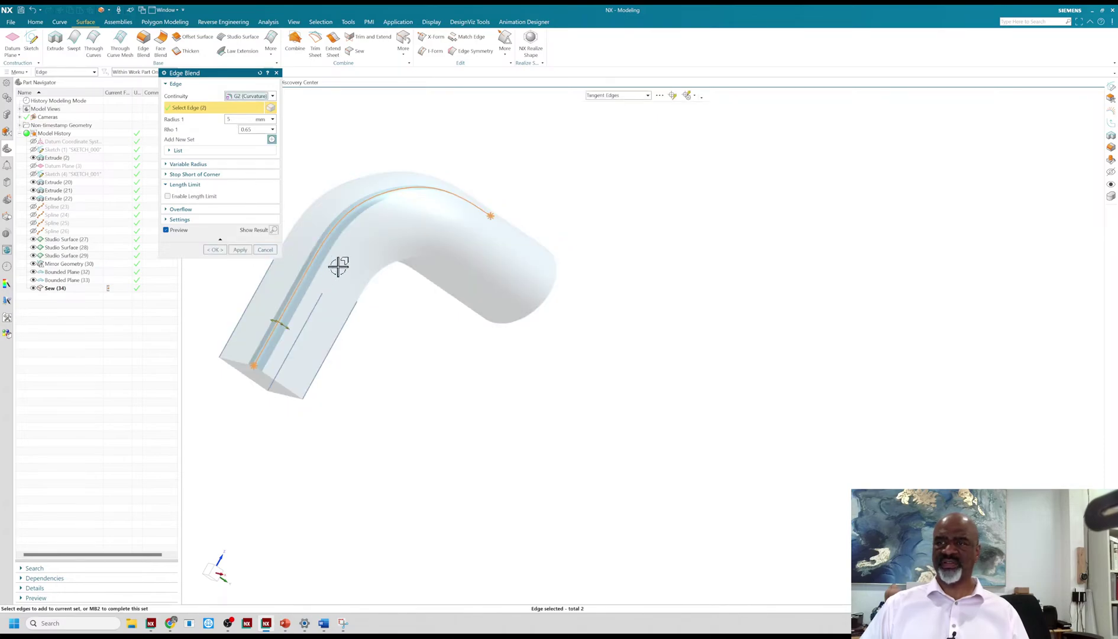
{"action": "left_click", "coordinate": [240, 251]}
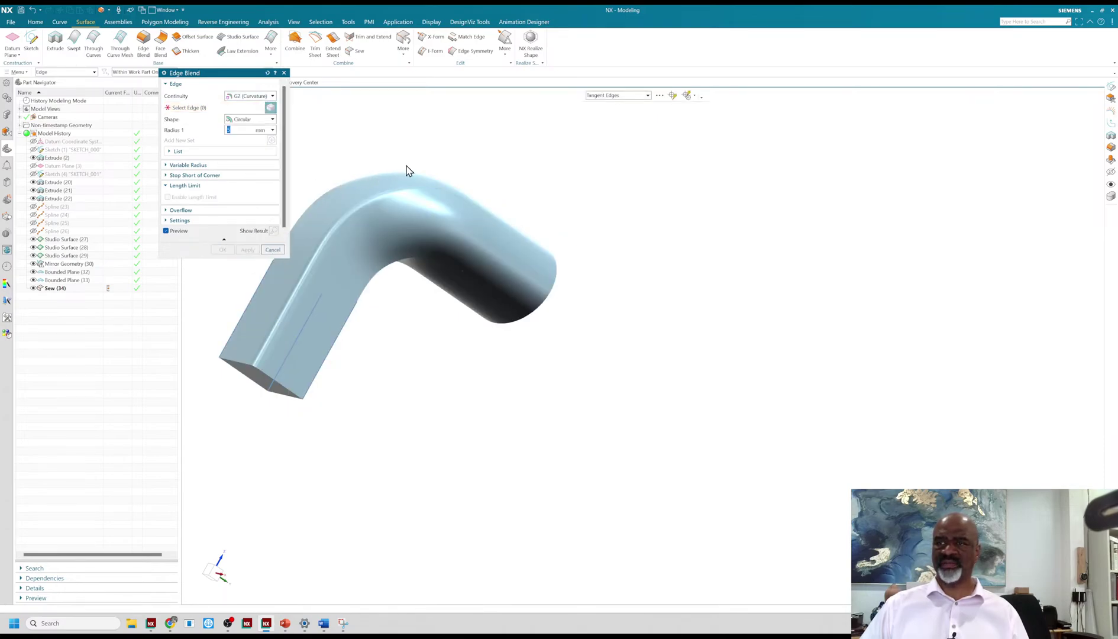
{"action": "left_click", "coordinate": [365, 285]}
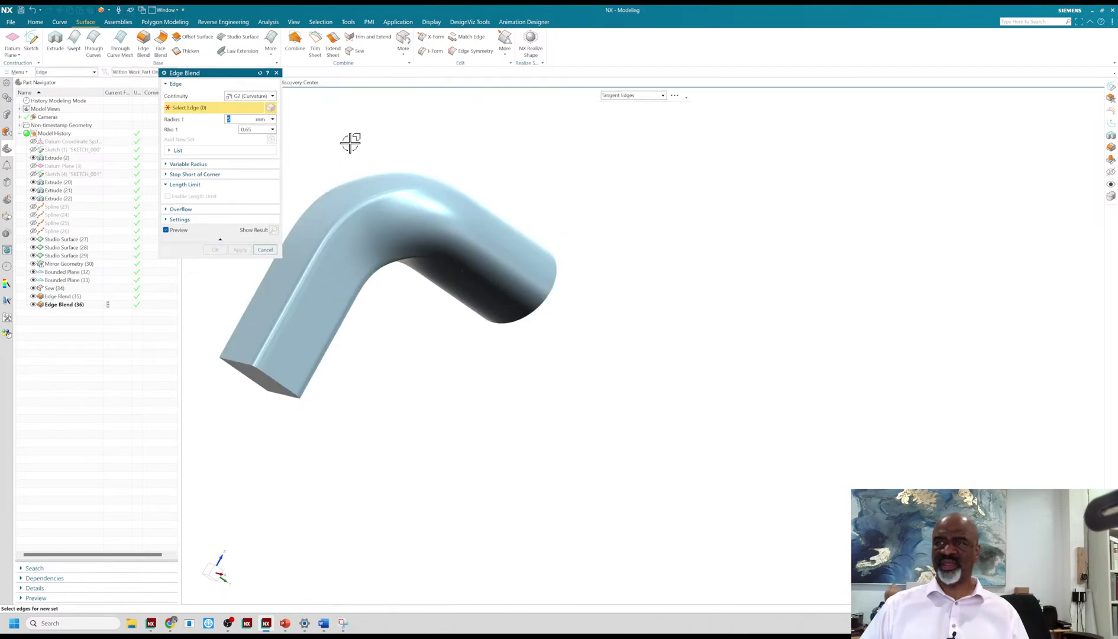
{"action": "middle_click_drag", "start_coordinate": [351, 142], "coordinate": [427, 160]}
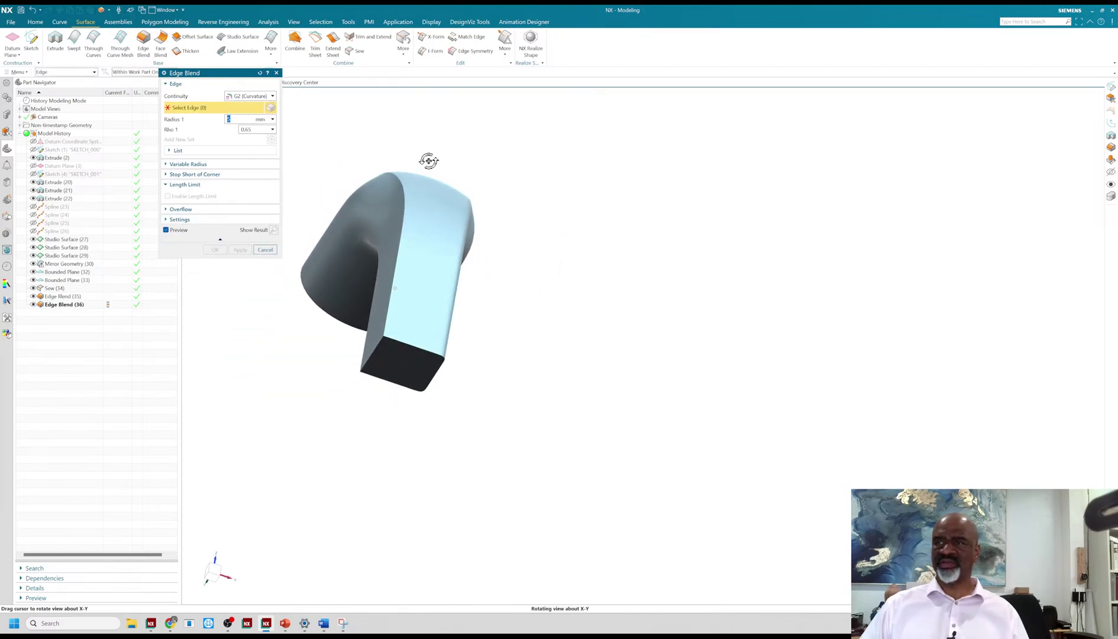
{"action": "left_click", "coordinate": [400, 217]}
{"action": "left_click", "coordinate": [252, 252]}
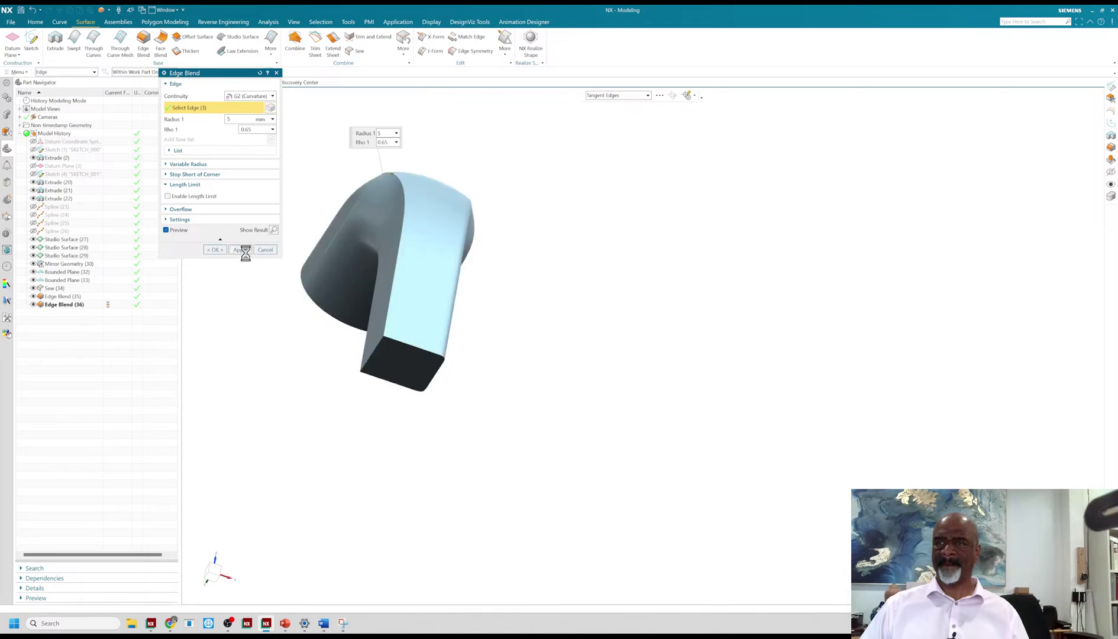
Try to blend the remaining long corner edge with G2 (Curvature) continuity, radius 5 mm and rho 0.65
{"action": "left_click", "coordinate": [364, 338]}
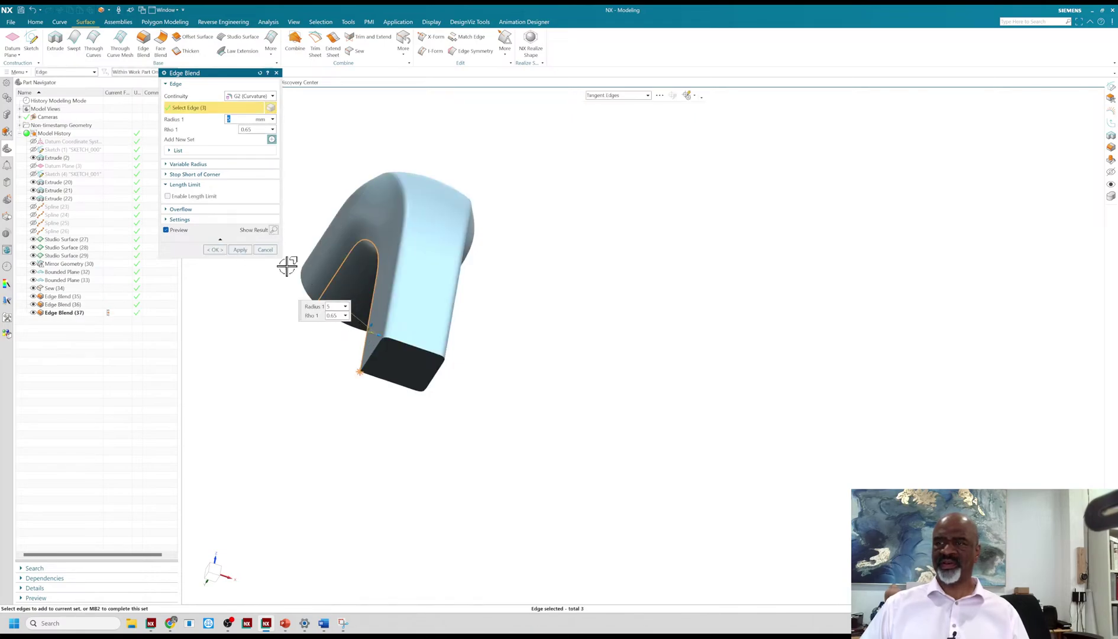
{"action": "left_click", "coordinate": [239, 250]}
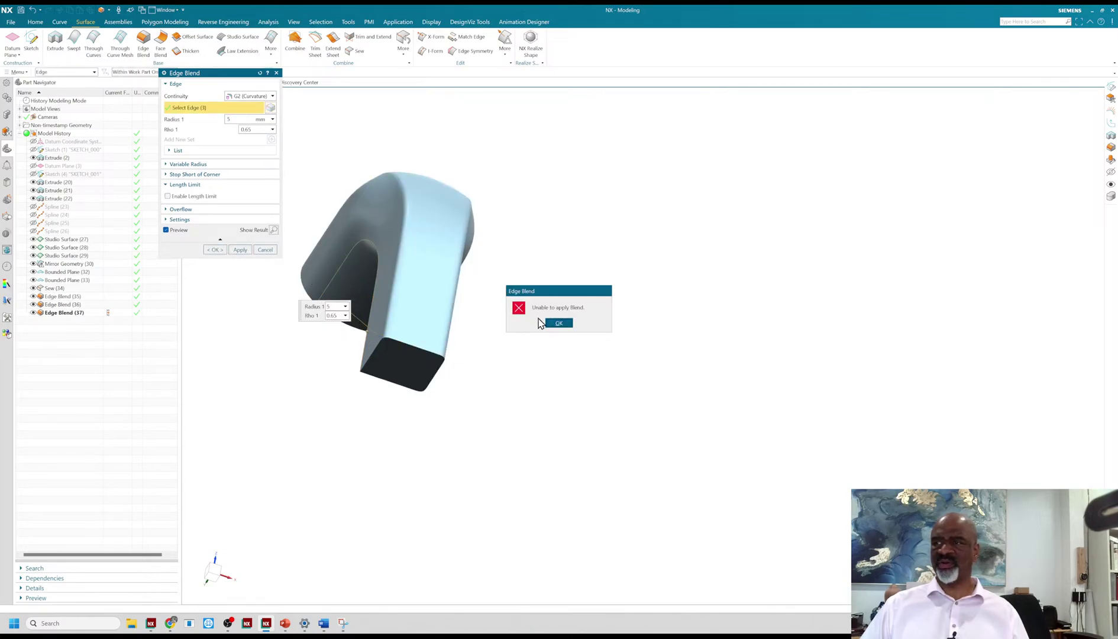
{"action": "left_click", "coordinate": [558, 323]}
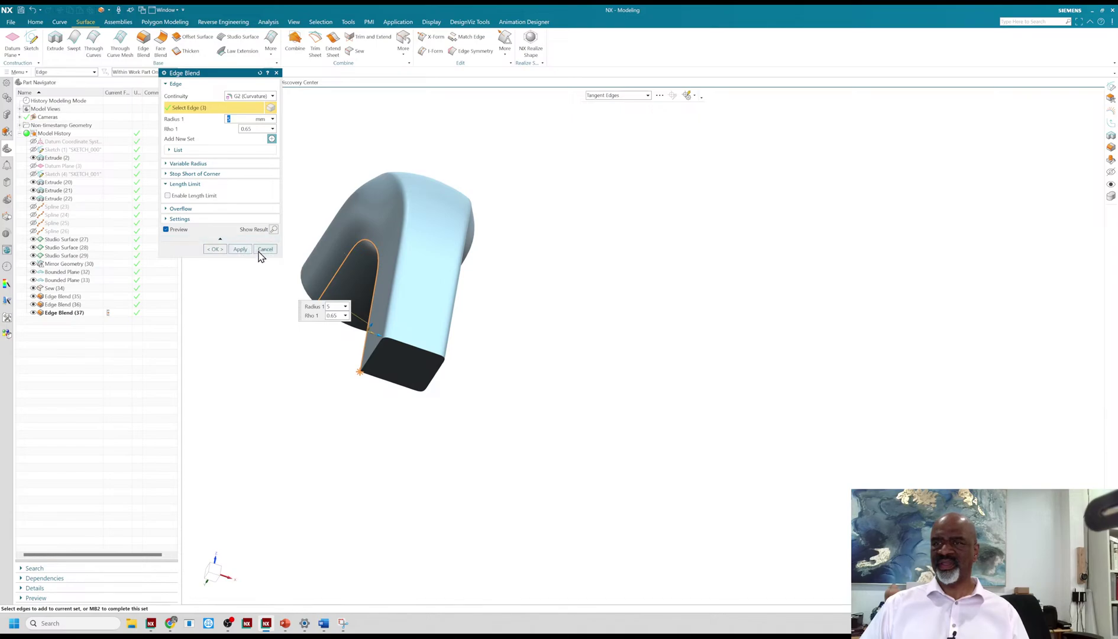
{"action": "middle_click_drag", "start_coordinate": [303, 330], "coordinate": [411, 212]}
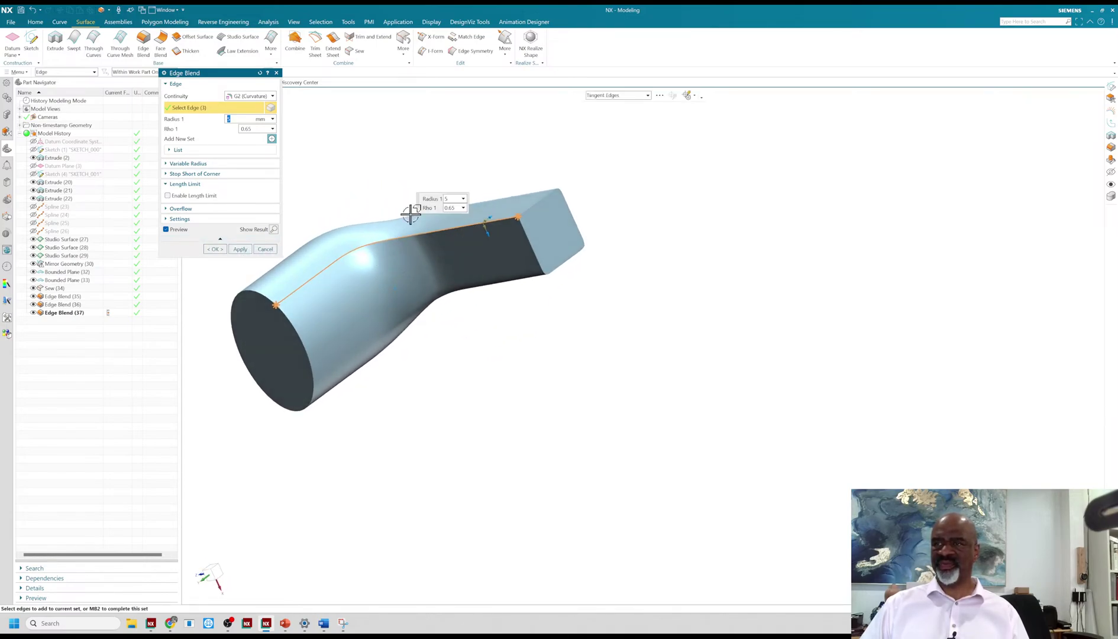
{"action": "scroll", "coordinate": [360, 203], "scroll_direction": "up", "scroll_amount": 2}
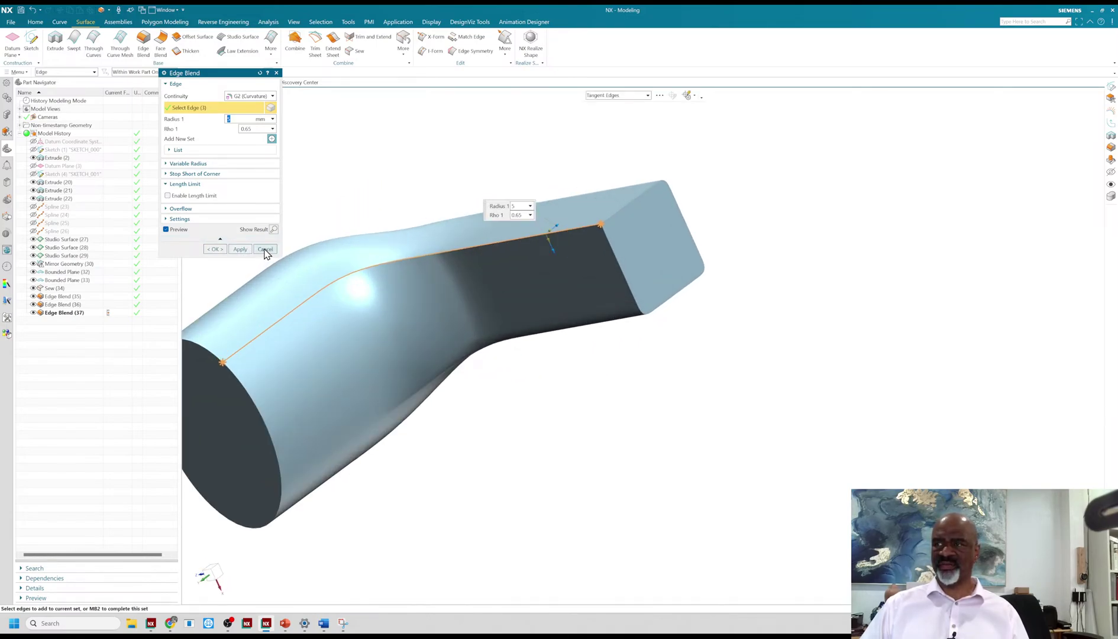
{"action": "scroll", "coordinate": [551, 199], "scroll_direction": "down", "scroll_amount": 2}
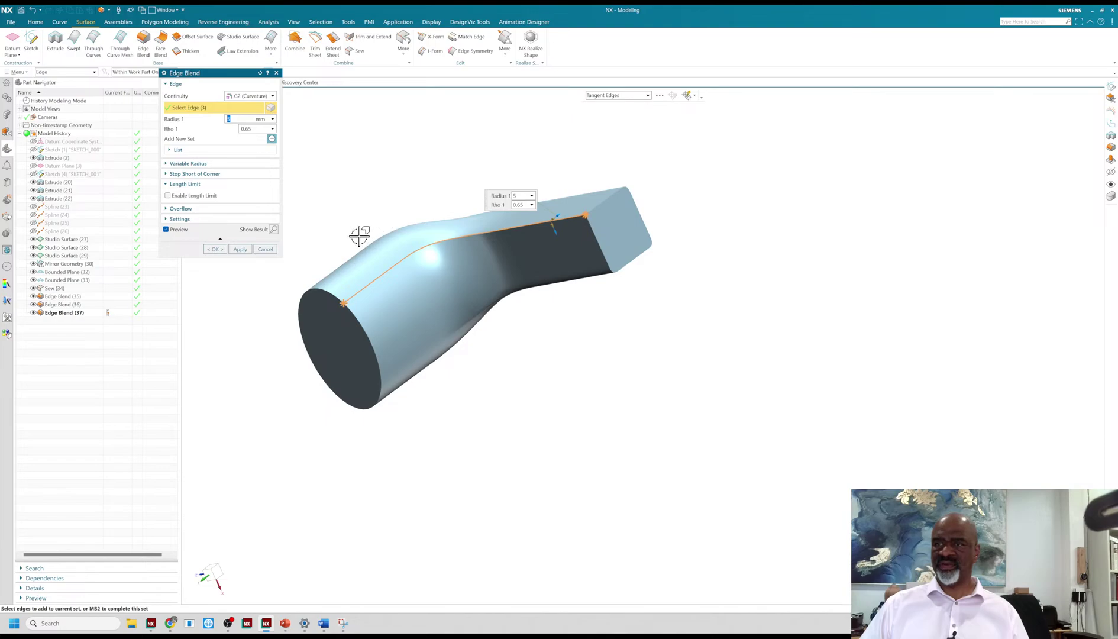
{"action": "left_click", "coordinate": [270, 251]}
Show the hidden datum coordinate system together with the solid pipe
{"action": "middle_click_drag", "start_coordinate": [404, 204], "coordinate": [301, 337]}
{"action": "key", "text": "ctrl+shift+b"}
{"action": "key", "text": "ctrl+shift+k"}
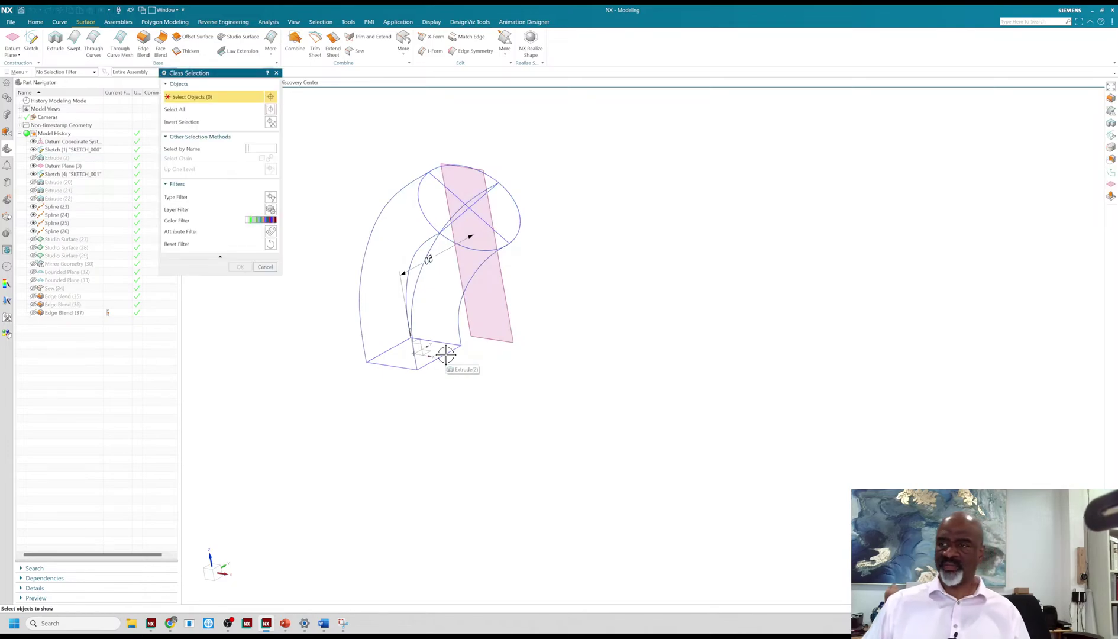
{"action": "scroll", "coordinate": [438, 304], "scroll_direction": "up", "scroll_amount": 3}
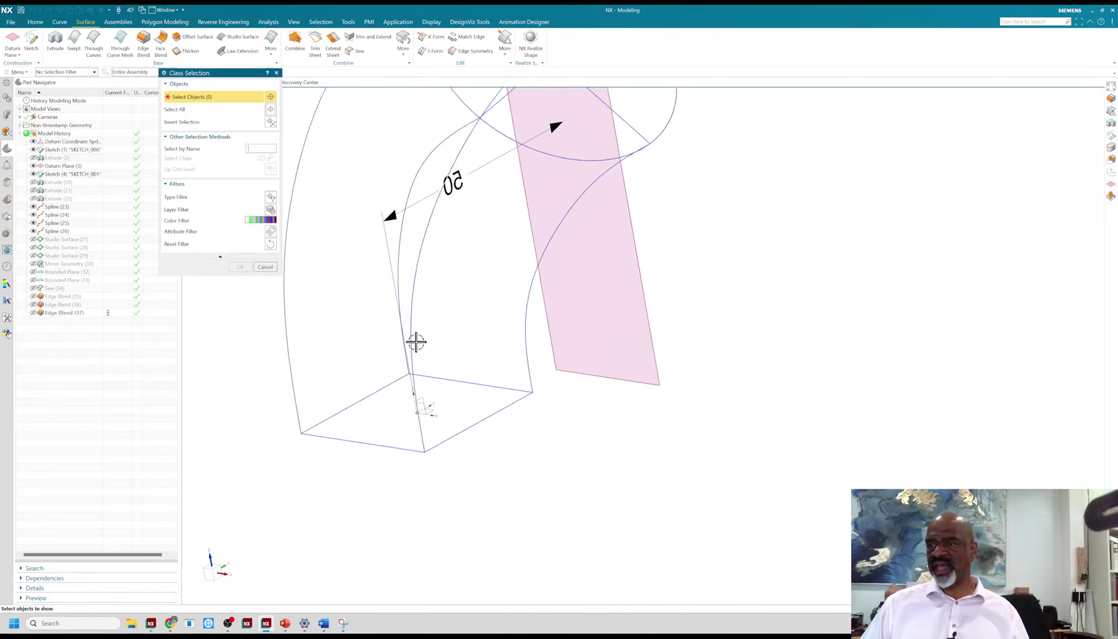
{"action": "left_click", "coordinate": [423, 405]}
{"action": "left_click", "coordinate": [240, 267]}
{"action": "key", "text": "ctrl+shift+b"}
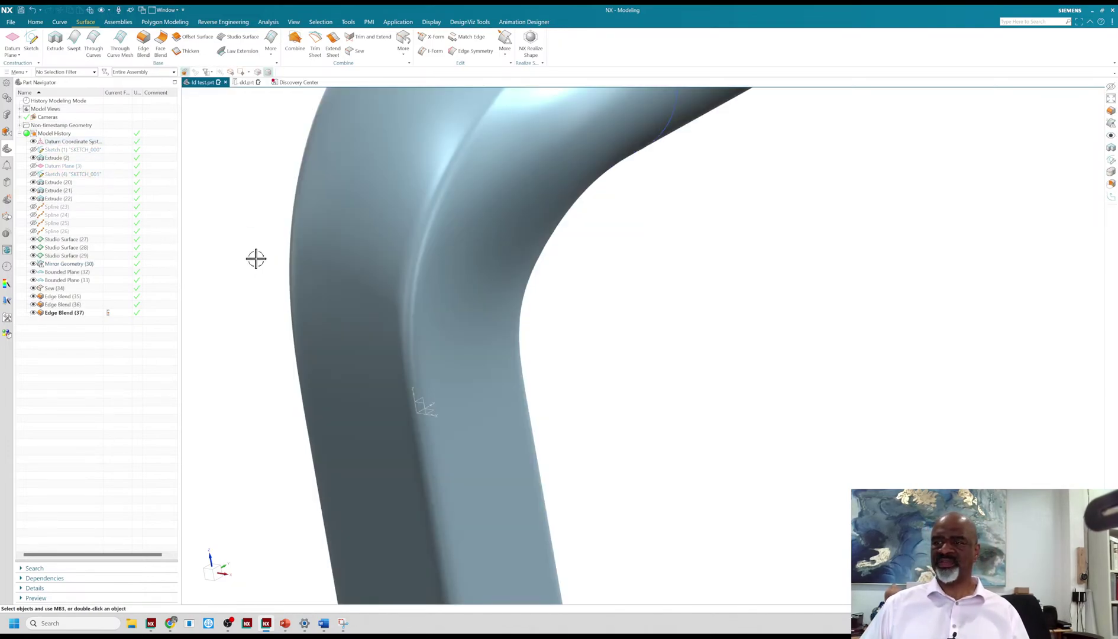
Trim the solid pipe in half with the YZ plane of the datum coordinate system, reversing the direction to keep the fully blended side
{"action": "scroll", "coordinate": [263, 179], "scroll_direction": "down", "scroll_amount": 2}
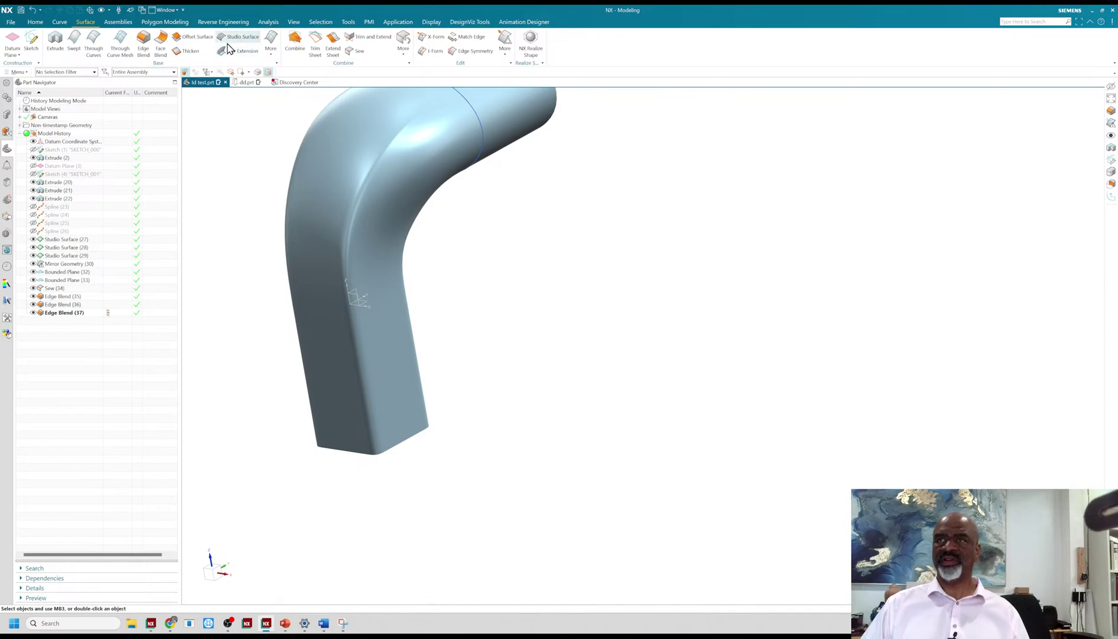
{"action": "left_click", "coordinate": [36, 22]}
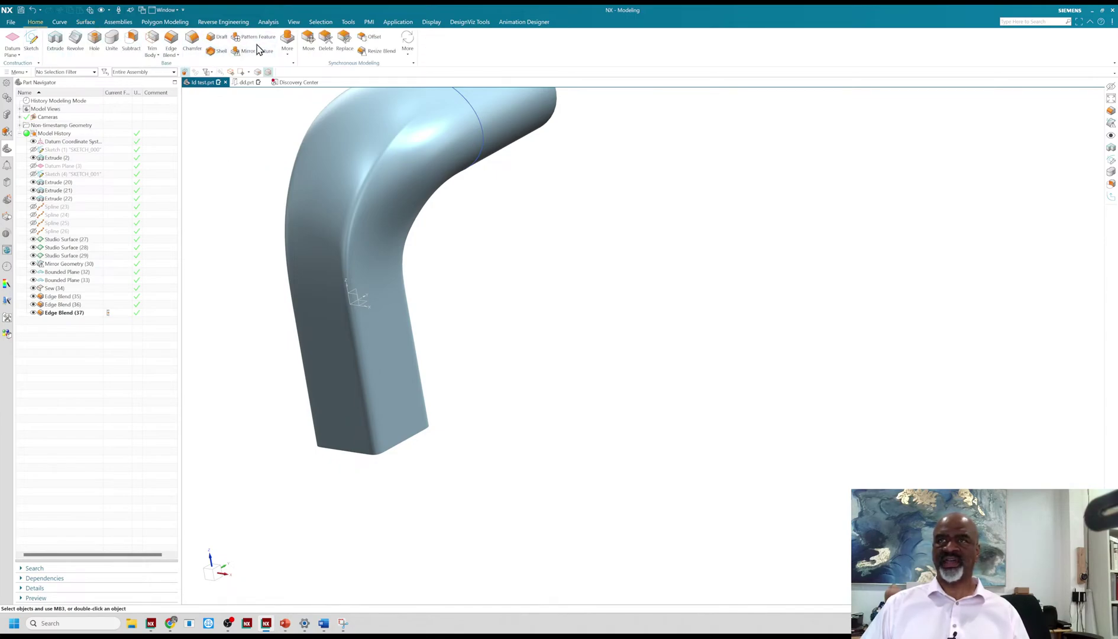
{"action": "left_click", "coordinate": [288, 57]}
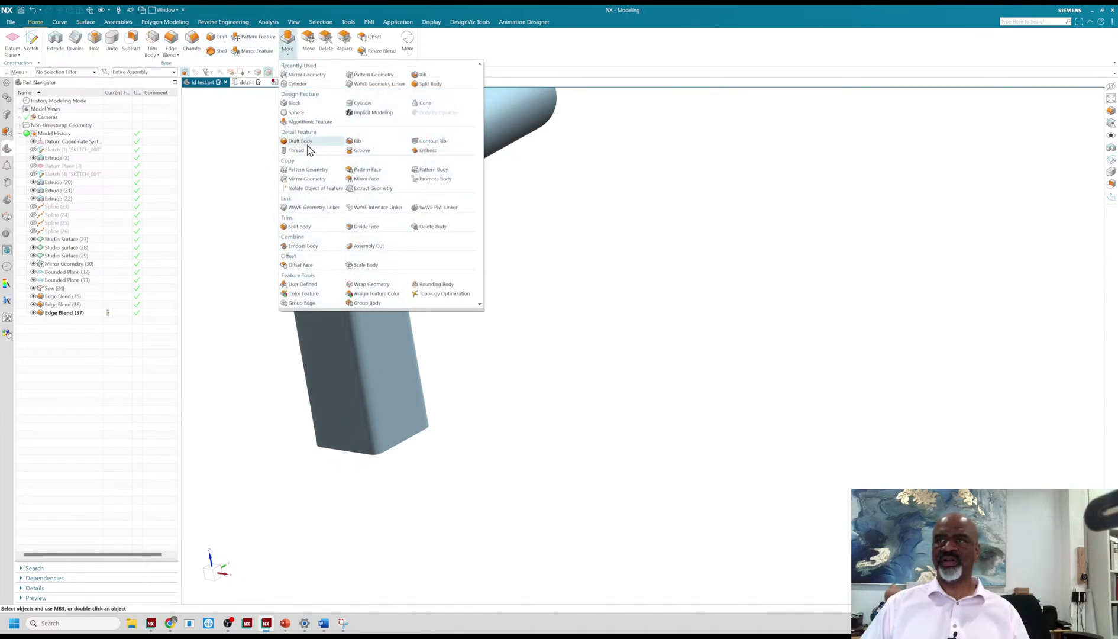
{"action": "left_click", "coordinate": [158, 52]}
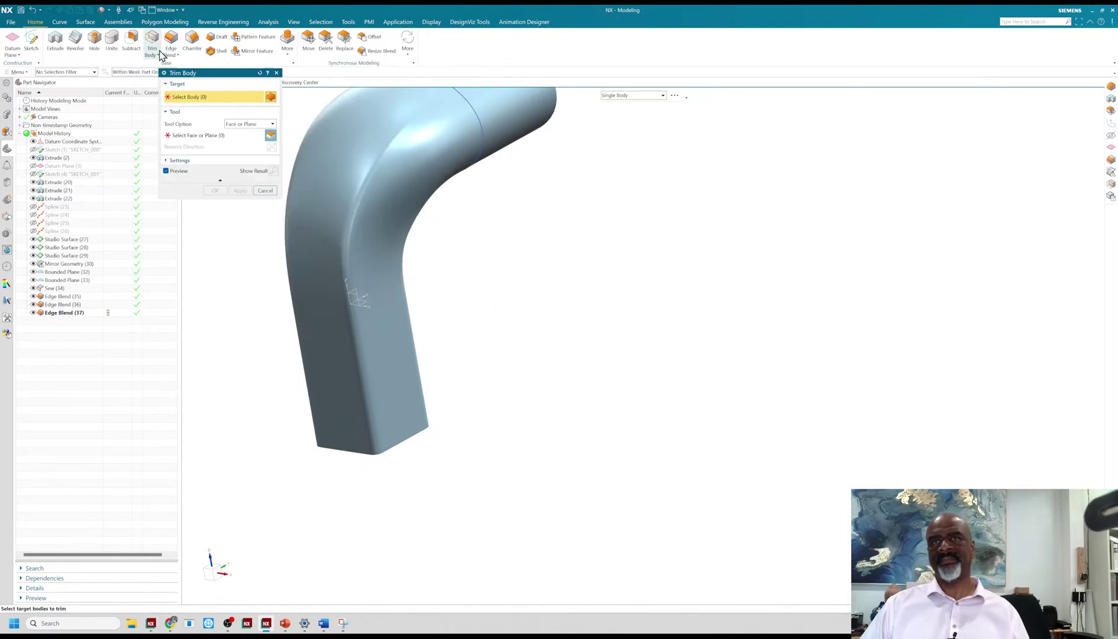
{"action": "left_click", "coordinate": [344, 125]}
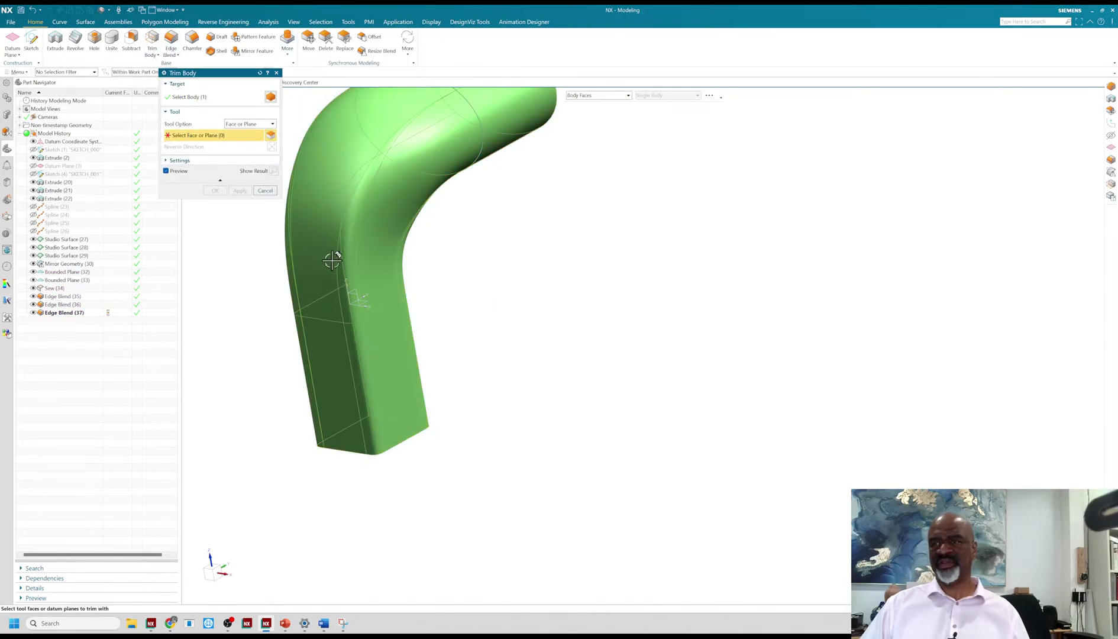
{"action": "left_click", "coordinate": [353, 288]}
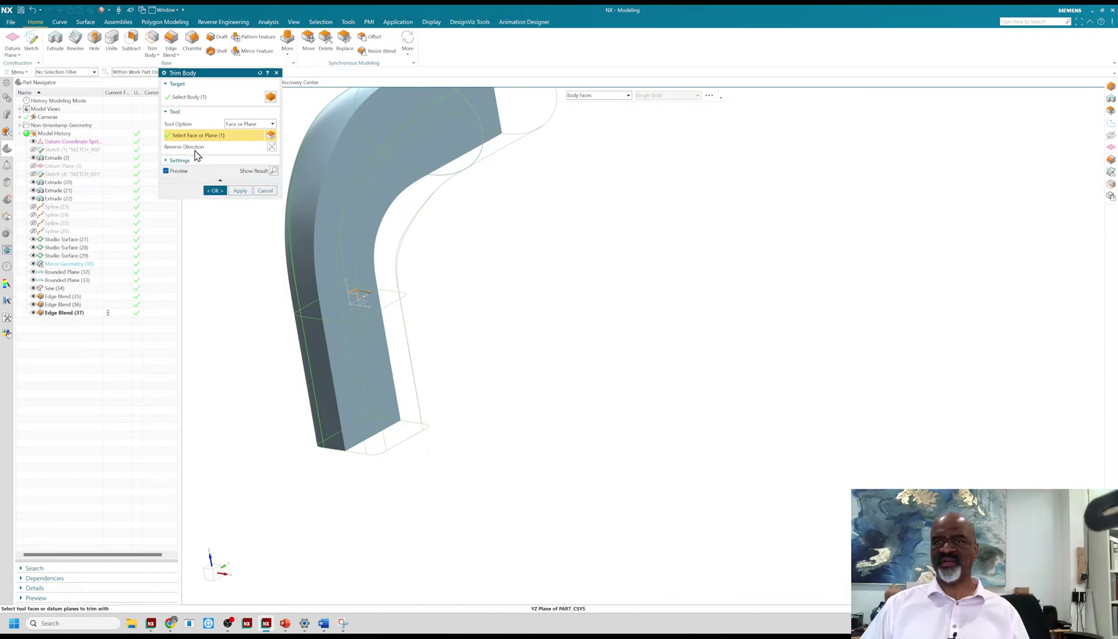
{"action": "left_click", "coordinate": [272, 146]}
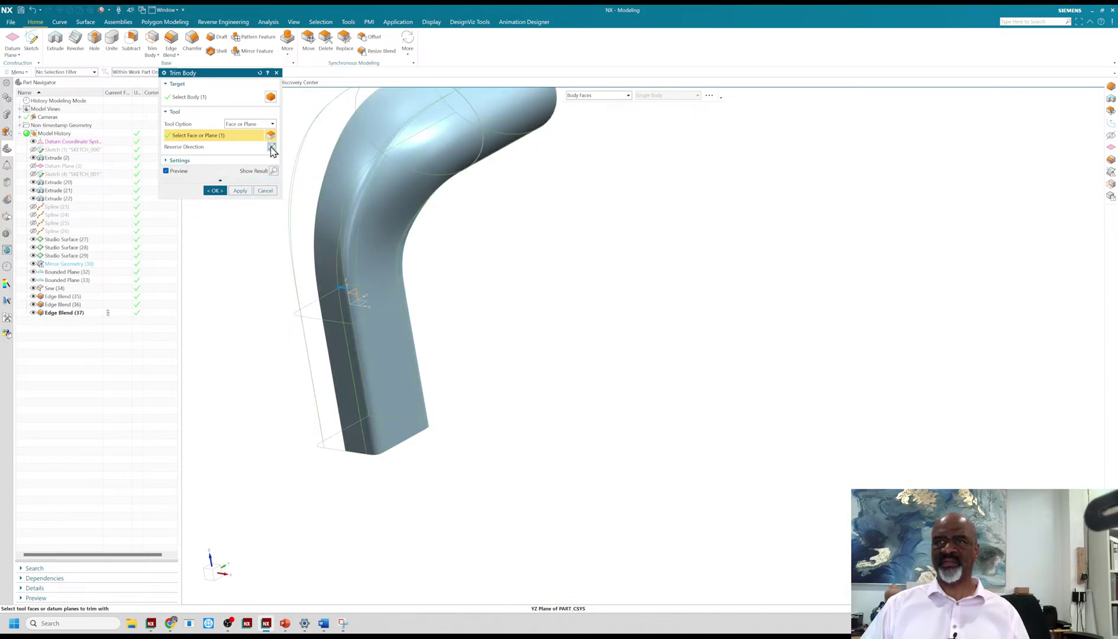
{"action": "left_click", "coordinate": [215, 190]}
Mirror the trimmed half of the solid pipe about the YZ plane of the datum coordinate system
{"action": "left_click", "coordinate": [288, 54]}
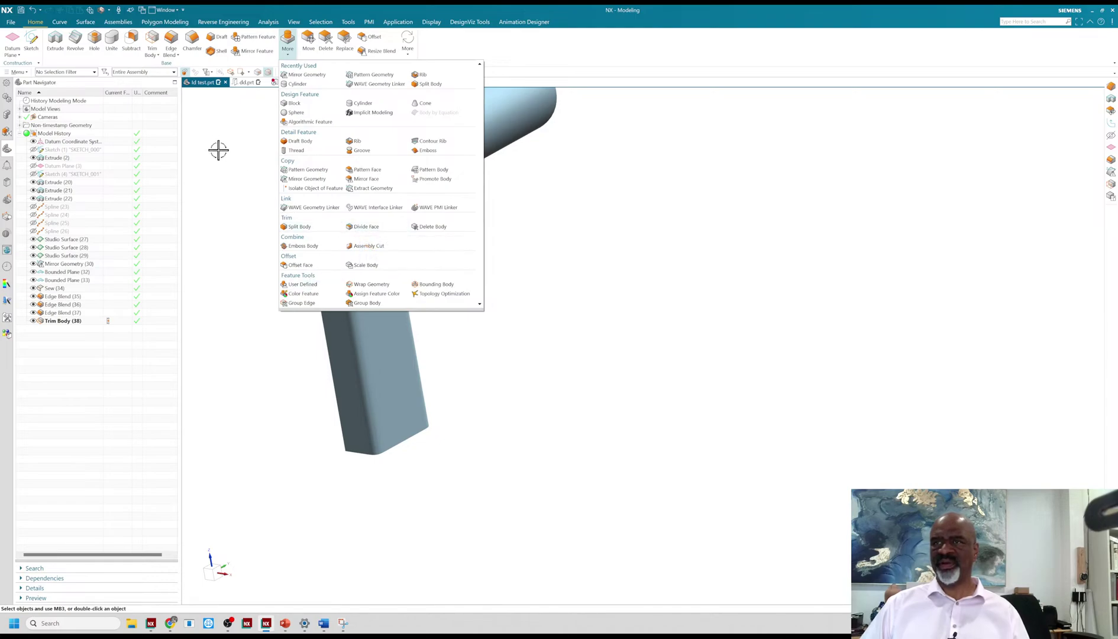
{"action": "left_click", "coordinate": [303, 178]}
{"action": "left_click", "coordinate": [385, 182]}
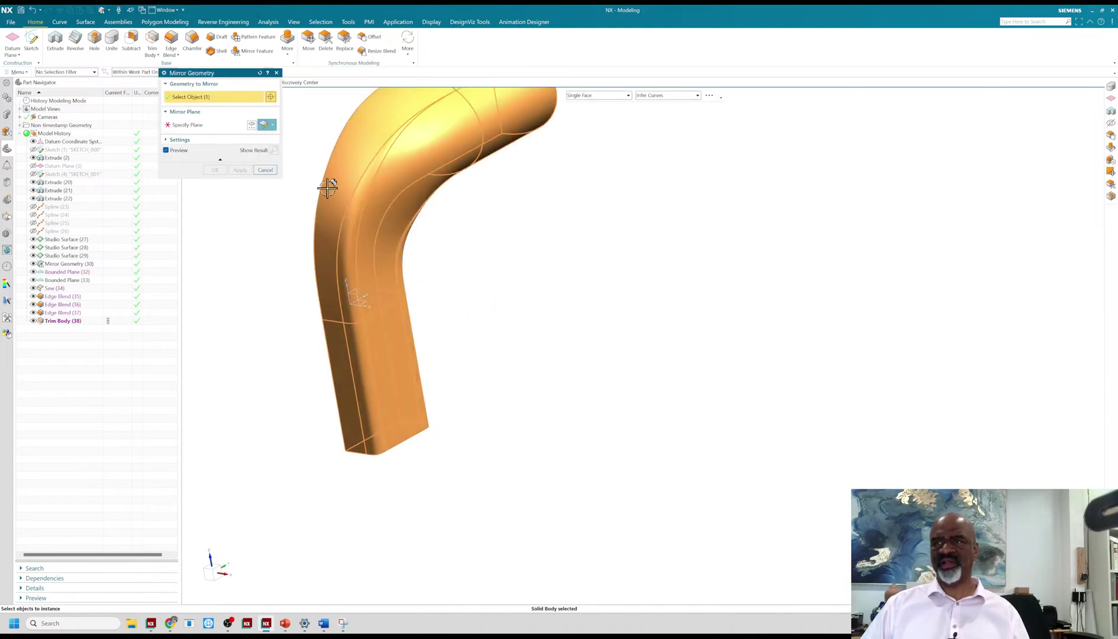
{"action": "left_click", "coordinate": [188, 124]}
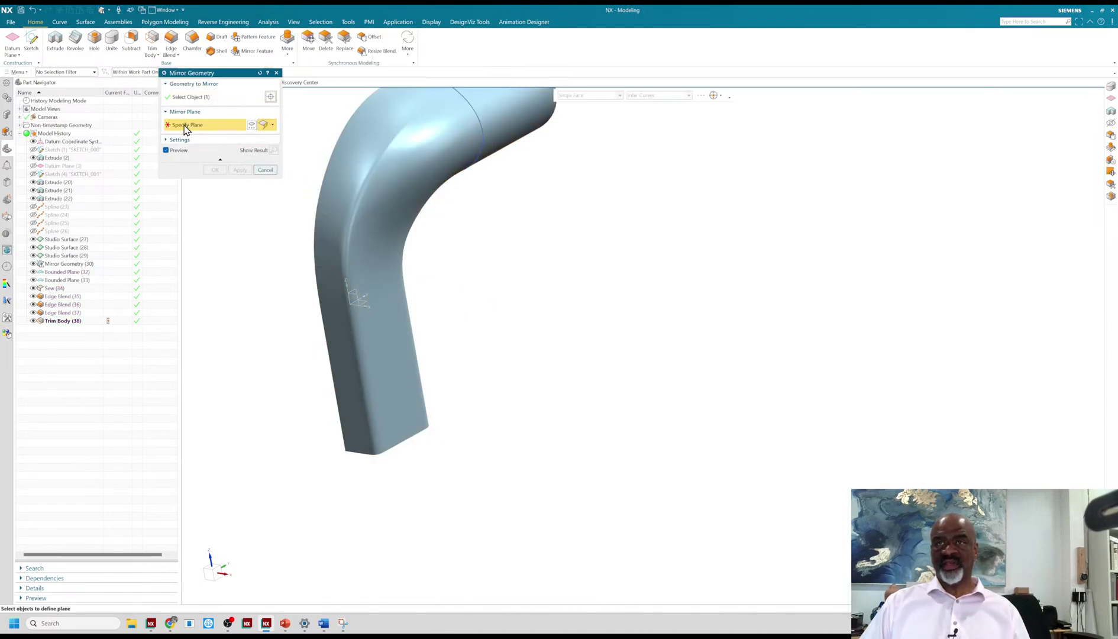
{"action": "left_click", "coordinate": [356, 293]}
{"action": "left_click", "coordinate": [214, 169]}
Unite the trimmed pipe half with its mirrored copy into a single solid body
{"action": "middle_click_drag", "start_coordinate": [256, 227], "coordinate": [287, 283]}
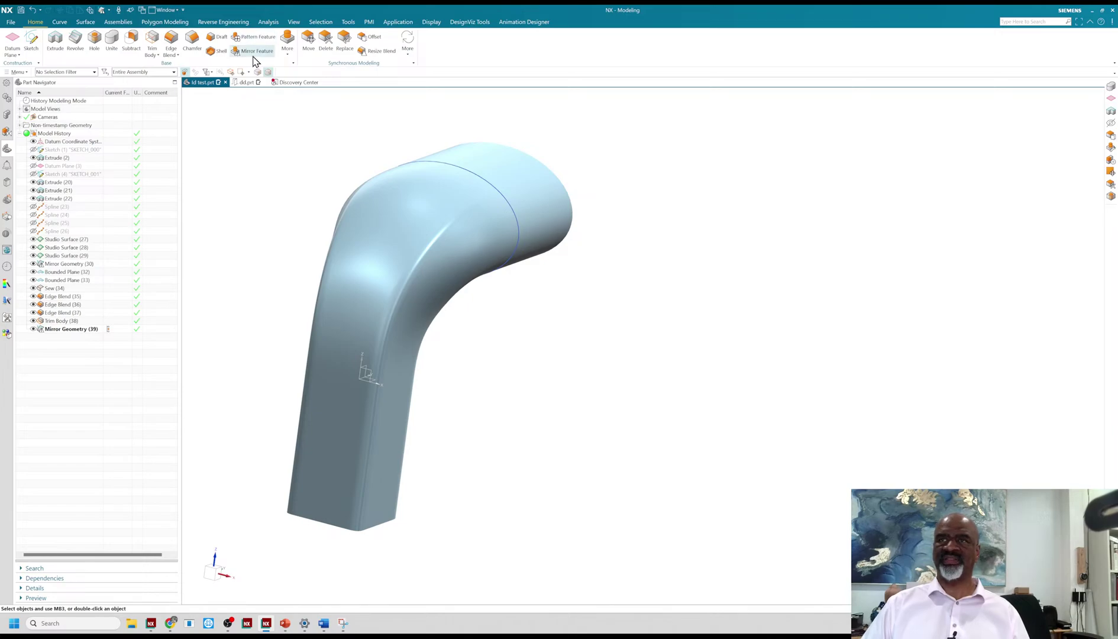
{"action": "left_click", "coordinate": [111, 39]}
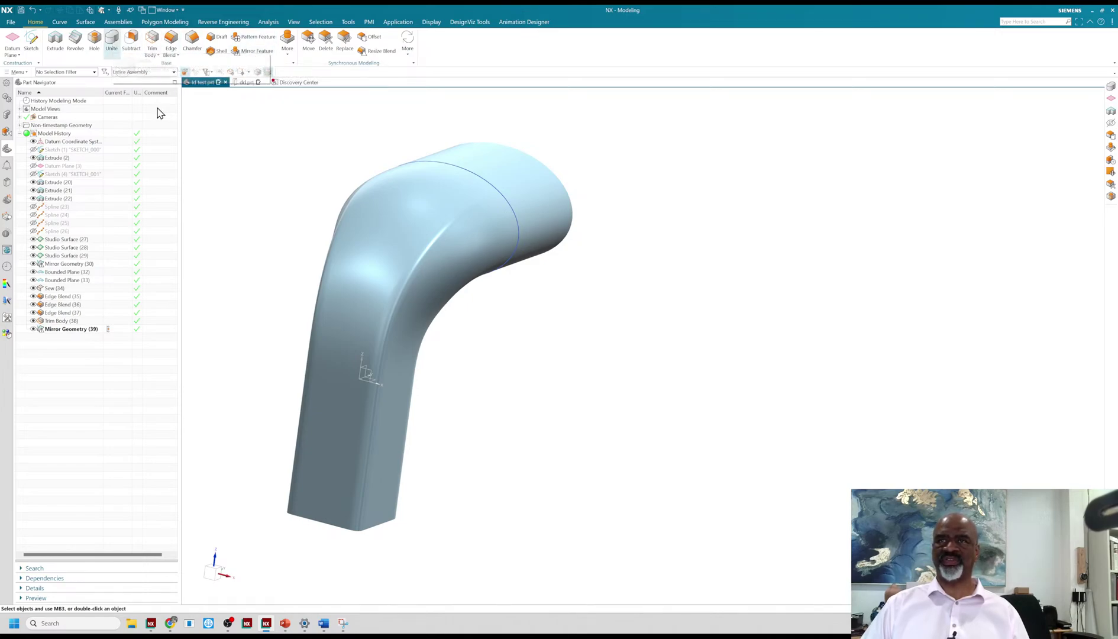
{"action": "left_click", "coordinate": [415, 187]}
{"action": "left_click", "coordinate": [410, 187]}
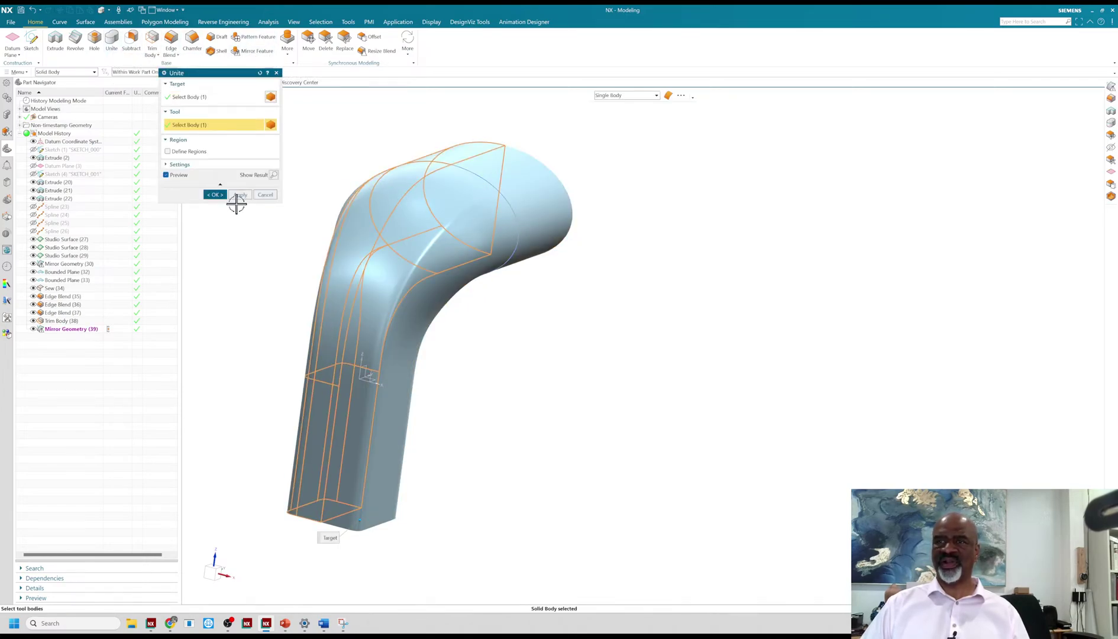
{"action": "left_click", "coordinate": [214, 194]}
Shell the united pipe with a 2 mm wall thickness, opening the circular and square end faces
{"action": "middle_click_drag", "start_coordinate": [599, 336], "coordinate": [482, 326]}
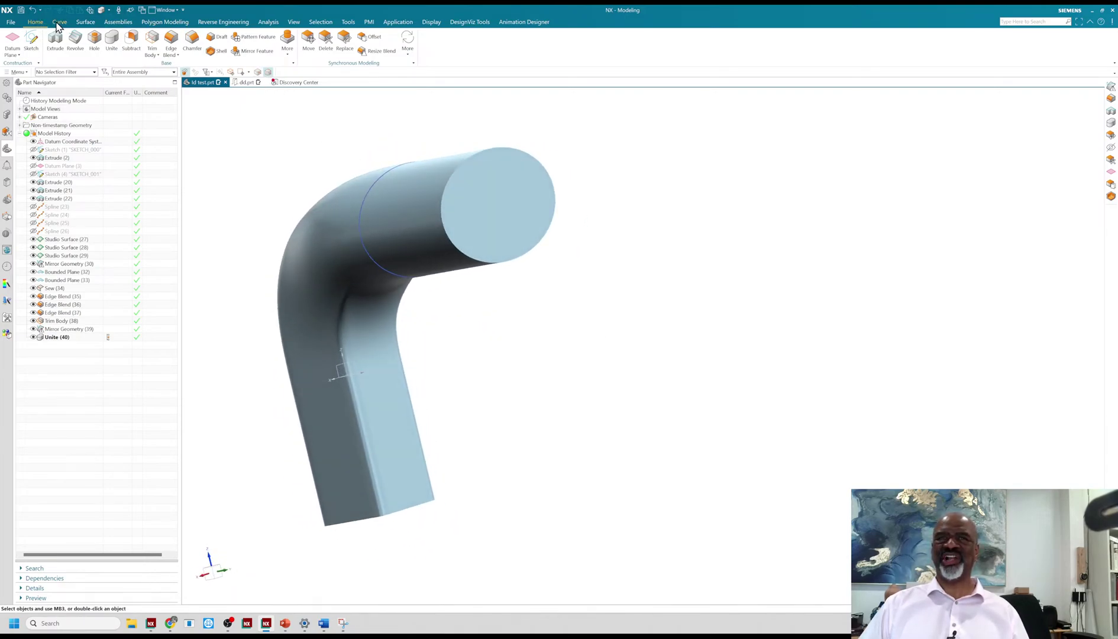
{"action": "left_click", "coordinate": [217, 50]}
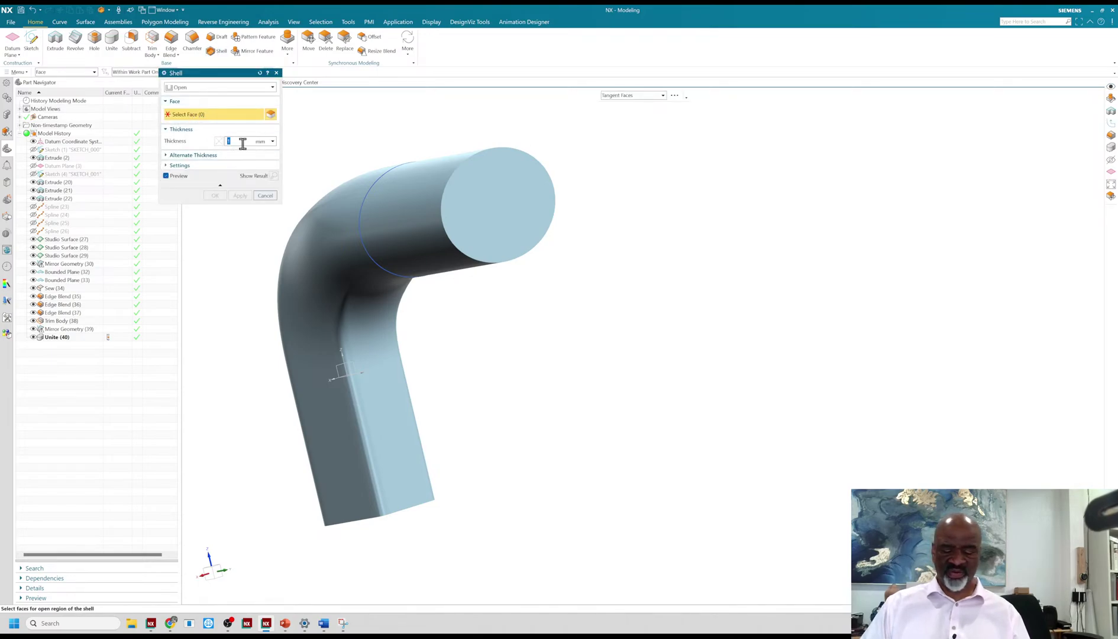
{"action": "type", "text": "2"}
{"action": "left_click", "coordinate": [509, 199]}
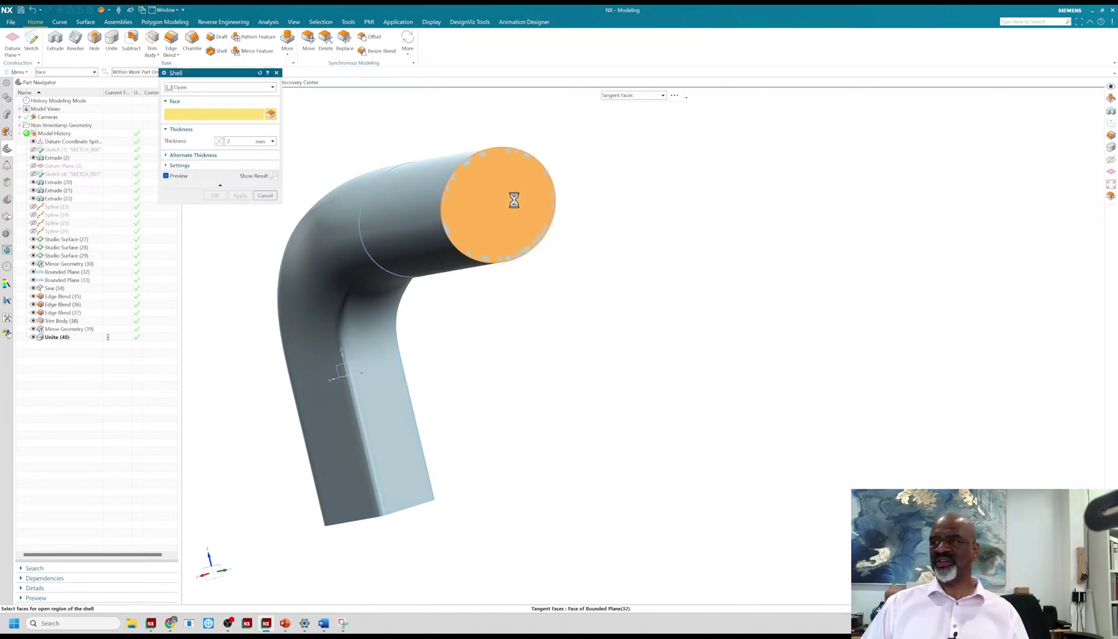
{"action": "middle_click_drag", "start_coordinate": [527, 340], "coordinate": [452, 369]}
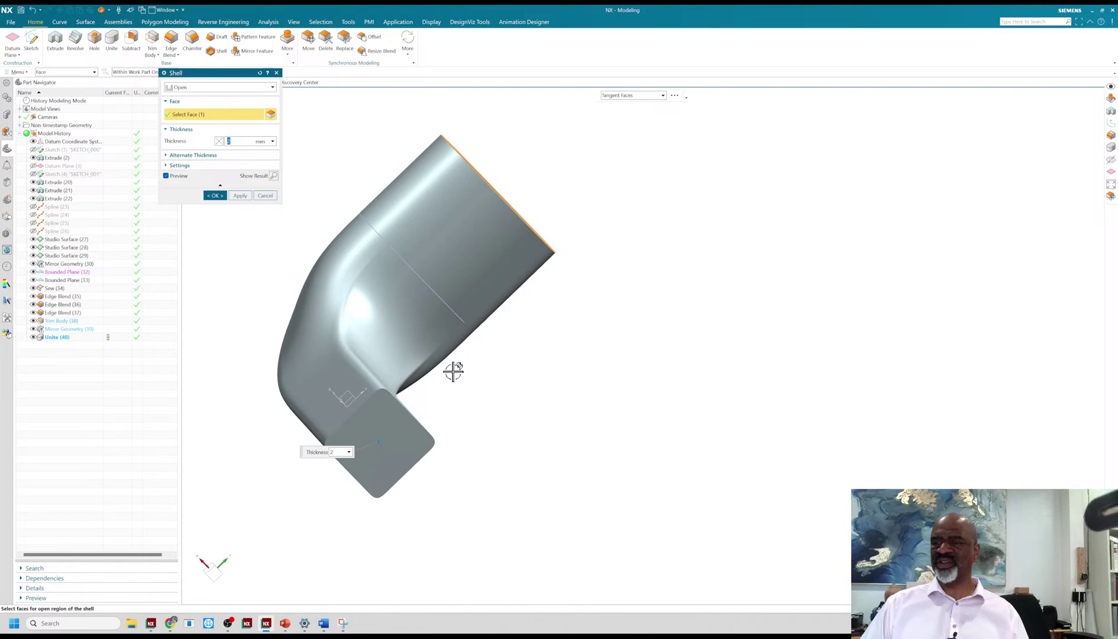
{"action": "left_click", "coordinate": [381, 424]}
{"action": "left_click", "coordinate": [213, 195]}
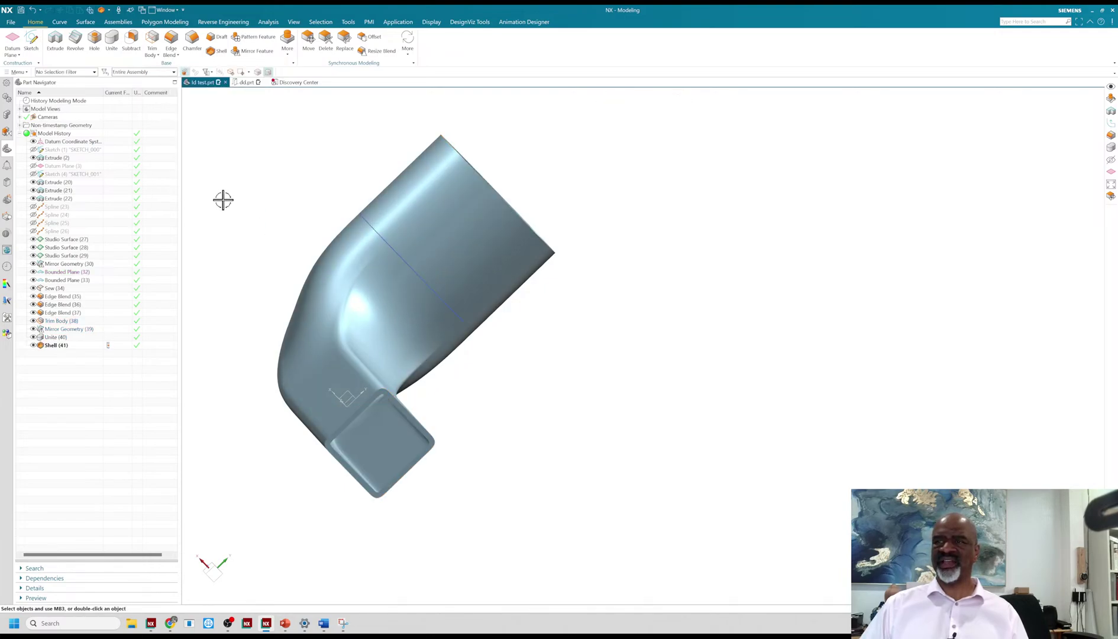
Hide the datum coordinate system and leftover construction geometry, keeping only the shelled solid pipe displayed
{"action": "middle_click_drag", "start_coordinate": [292, 205], "coordinate": [232, 262]}
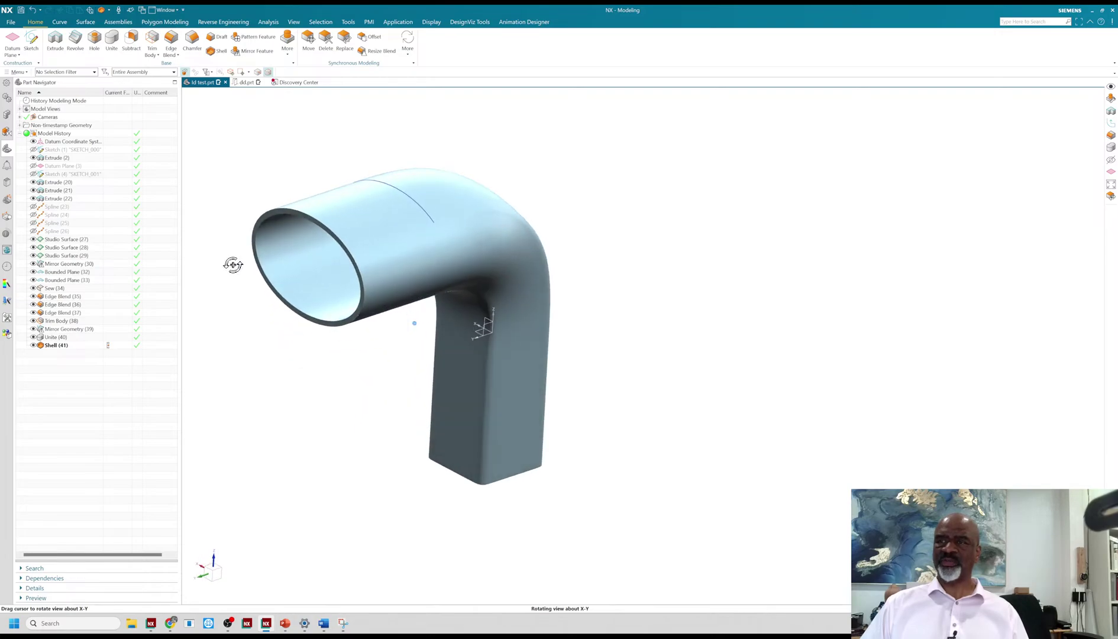
{"action": "key", "text": "ctrl+b"}
{"action": "scroll", "coordinate": [502, 183], "scroll_direction": "down", "scroll_amount": 2}
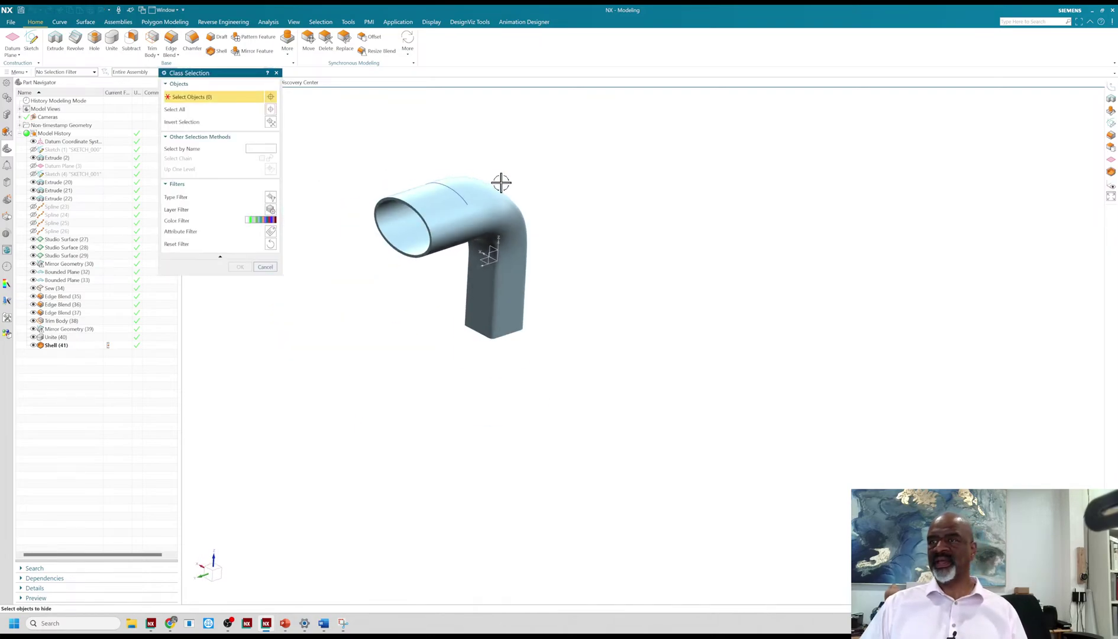
{"action": "left_click_drag", "start_coordinate": [354, 143], "coordinate": [620, 427]}
{"action": "scroll", "coordinate": [567, 130], "scroll_direction": "up", "scroll_amount": 5}
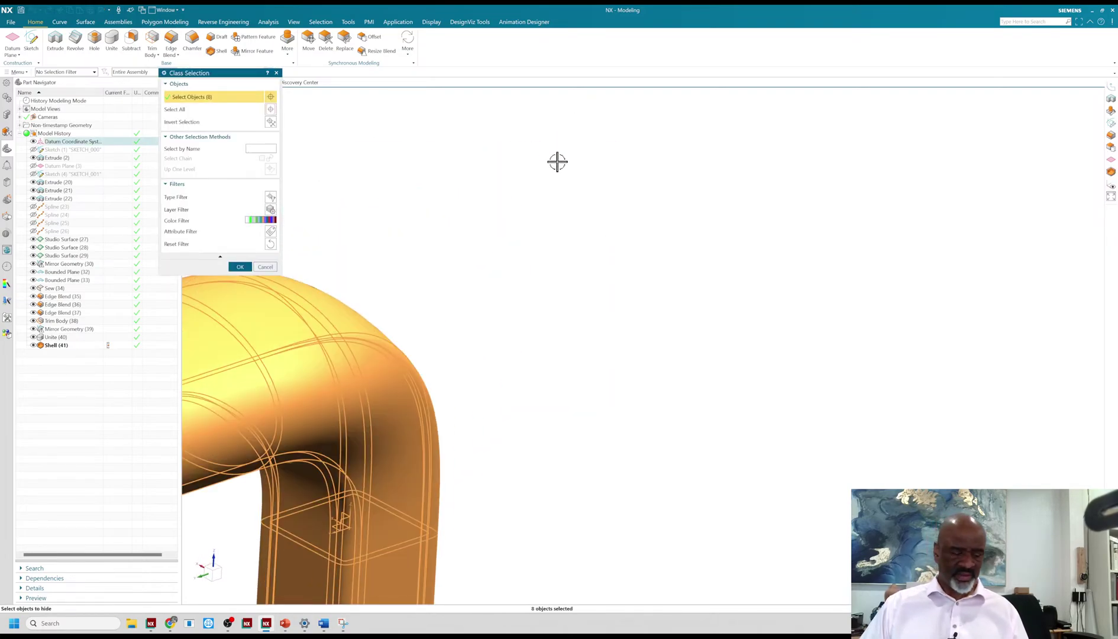
{"action": "left_click", "coordinate": [240, 267]}
Start the Ray Traced Studio display for the shelled pipe, viewed toward its open circular end
{"action": "scroll", "coordinate": [447, 217], "scroll_direction": "down", "scroll_amount": 3}
{"action": "middle_click_drag", "start_coordinate": [459, 220], "coordinate": [563, 215]}
{"action": "scroll", "coordinate": [364, 167], "scroll_direction": "up", "scroll_amount": 3}
{"action": "middle_click_drag", "start_coordinate": [398, 198], "coordinate": [499, 88], "text": "shift"}
{"action": "right_click", "coordinate": [489, 78]}
{"action": "left_click", "coordinate": [422, 124]}
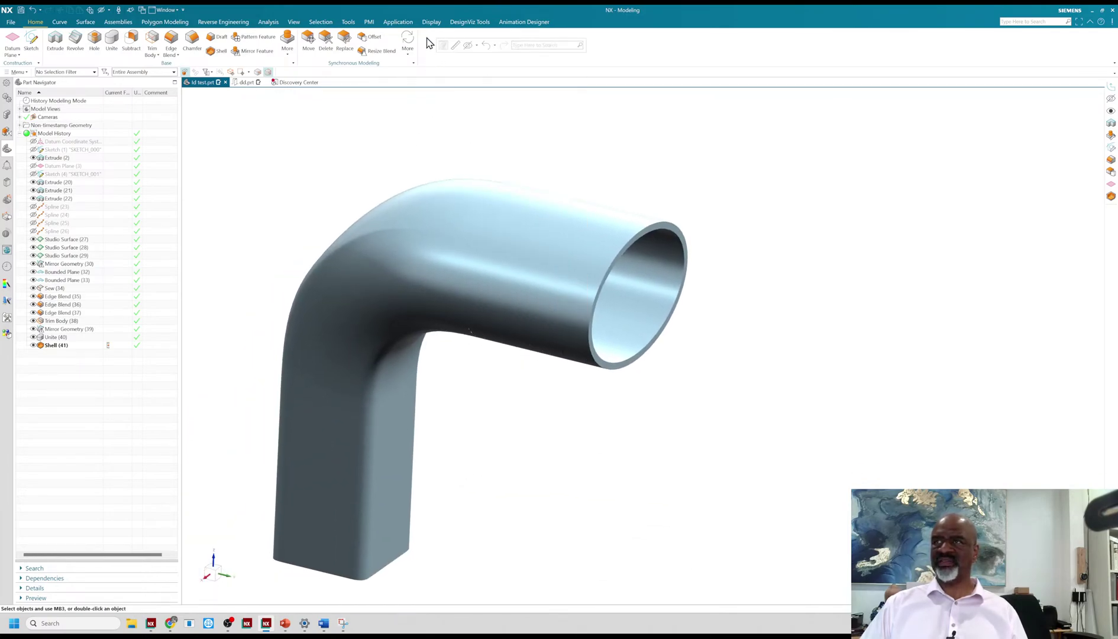
{"action": "left_click", "coordinate": [431, 22]}
{"action": "left_click", "coordinate": [34, 41]}
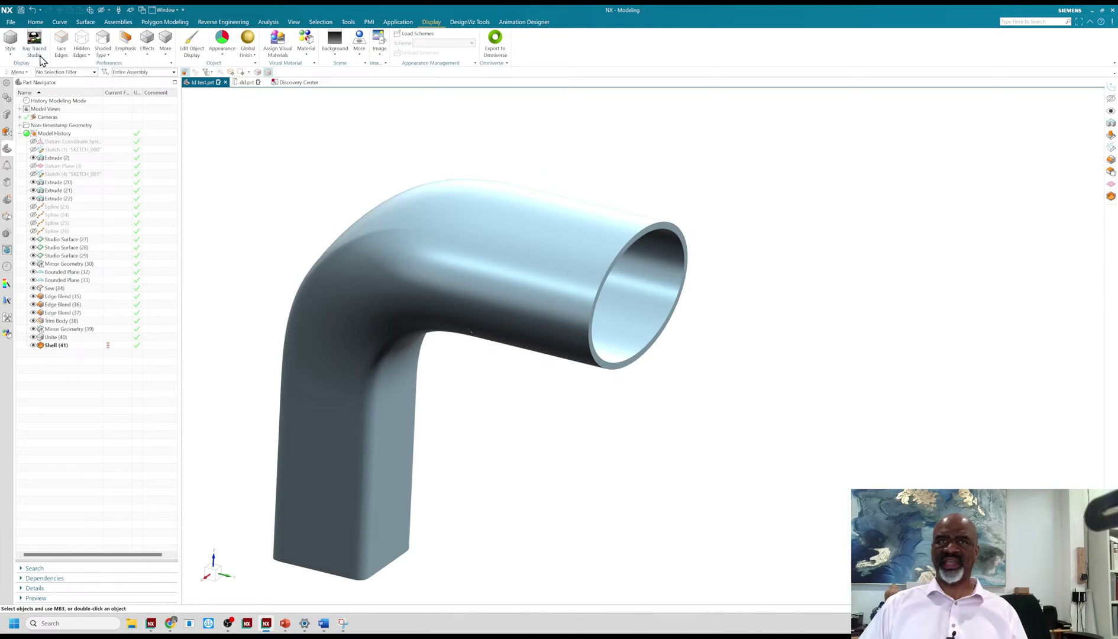